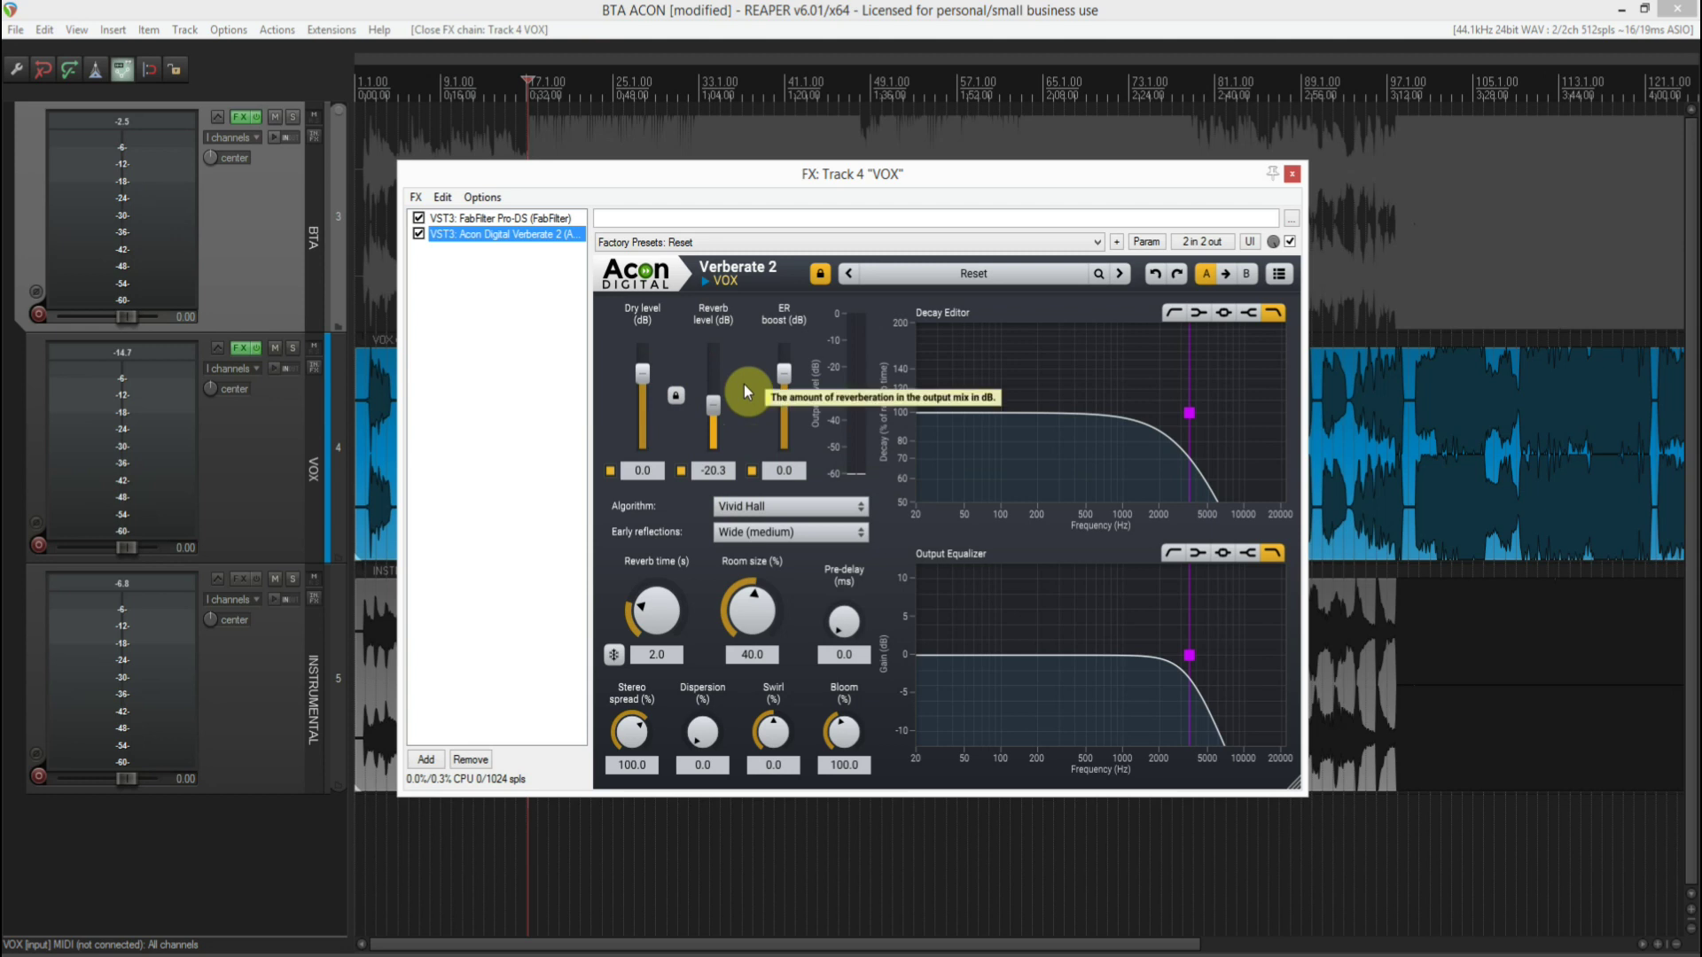
# - View the algorithm choices and the early reflections types available in Verberate 2
pyautogui.click(821, 504)
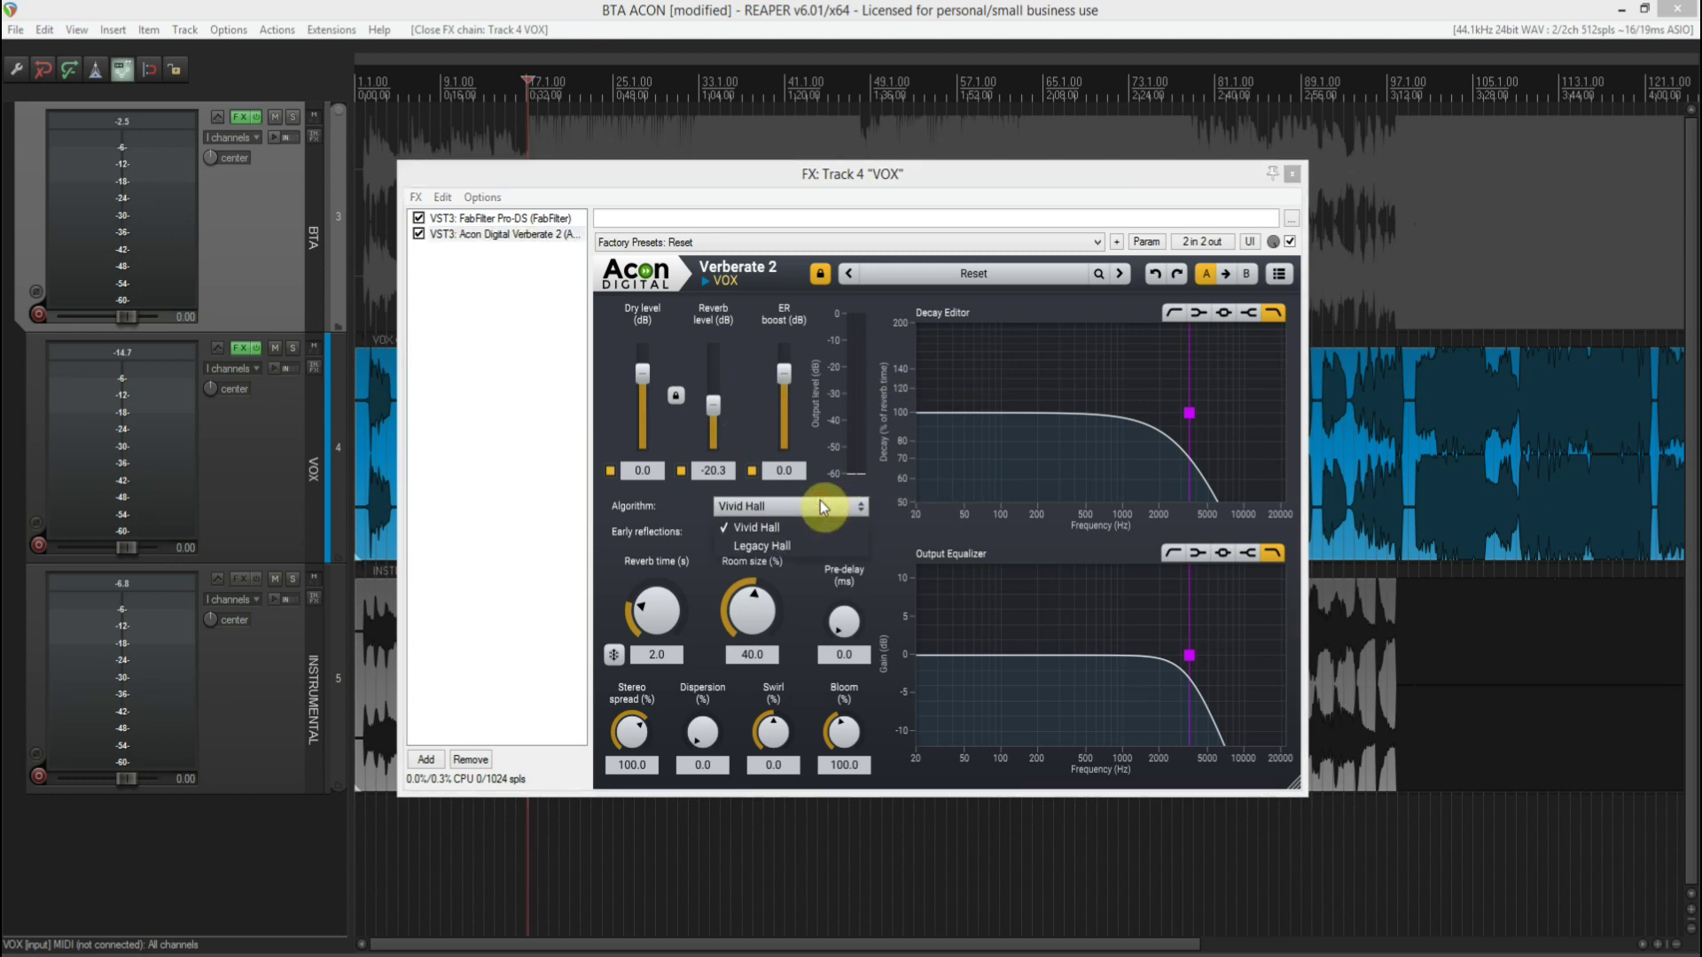
pyautogui.click(775, 535)
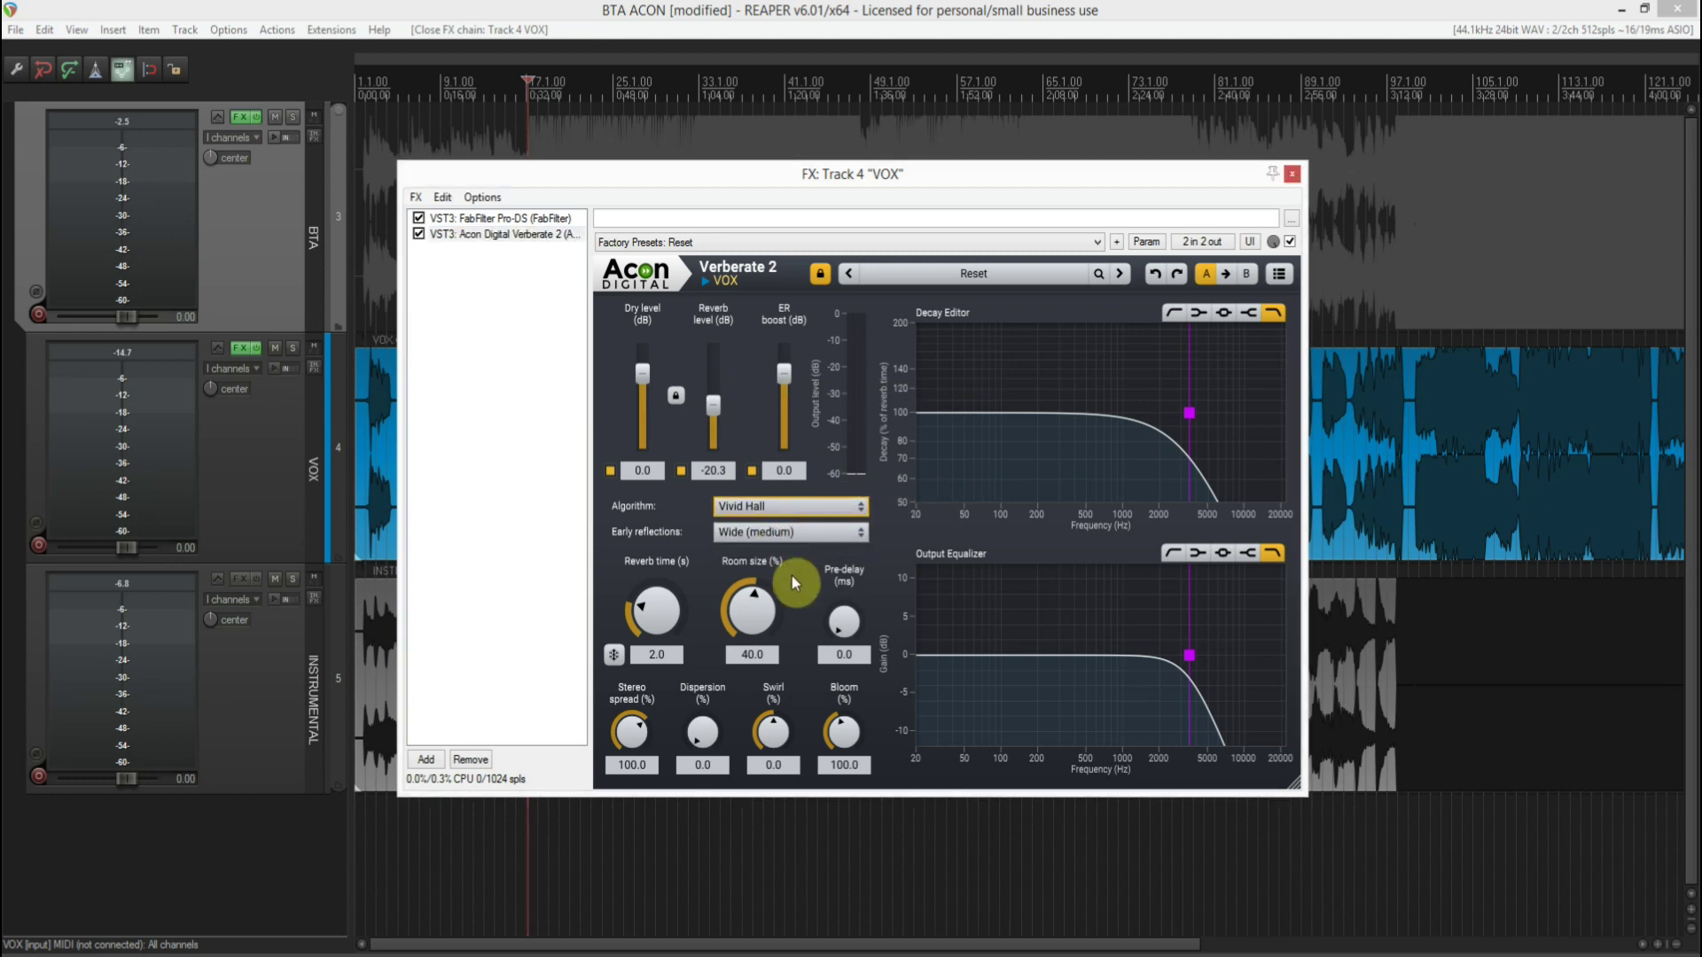
pyautogui.click(797, 534)
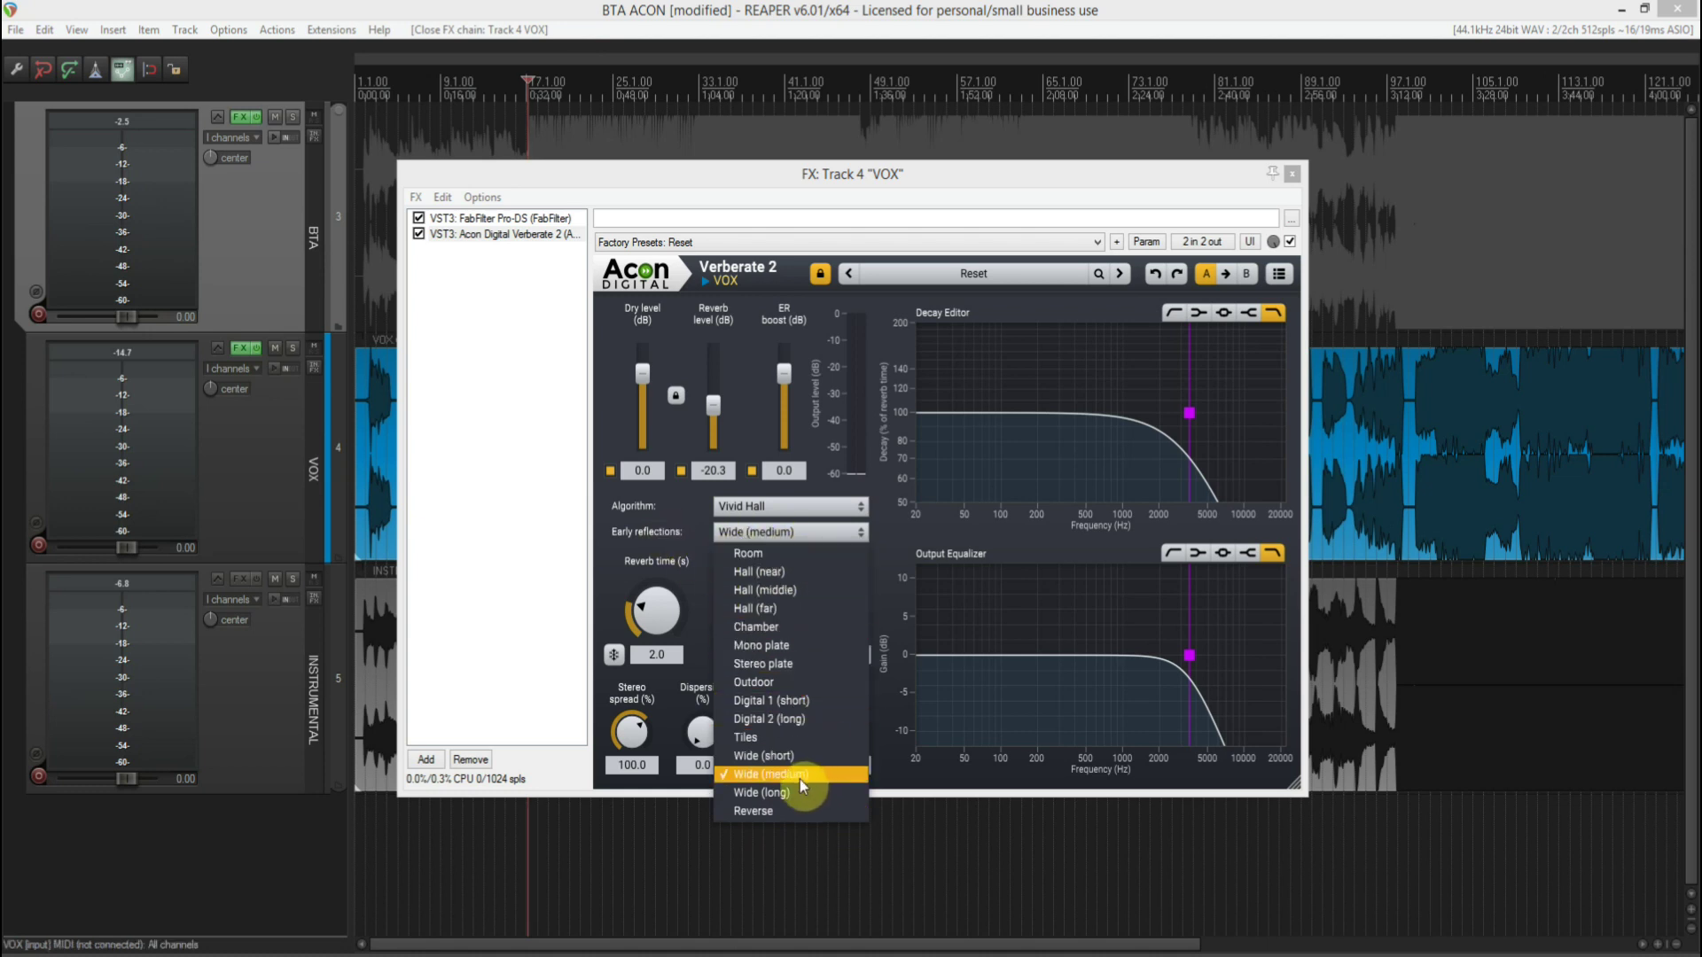
pyautogui.click(640, 530)
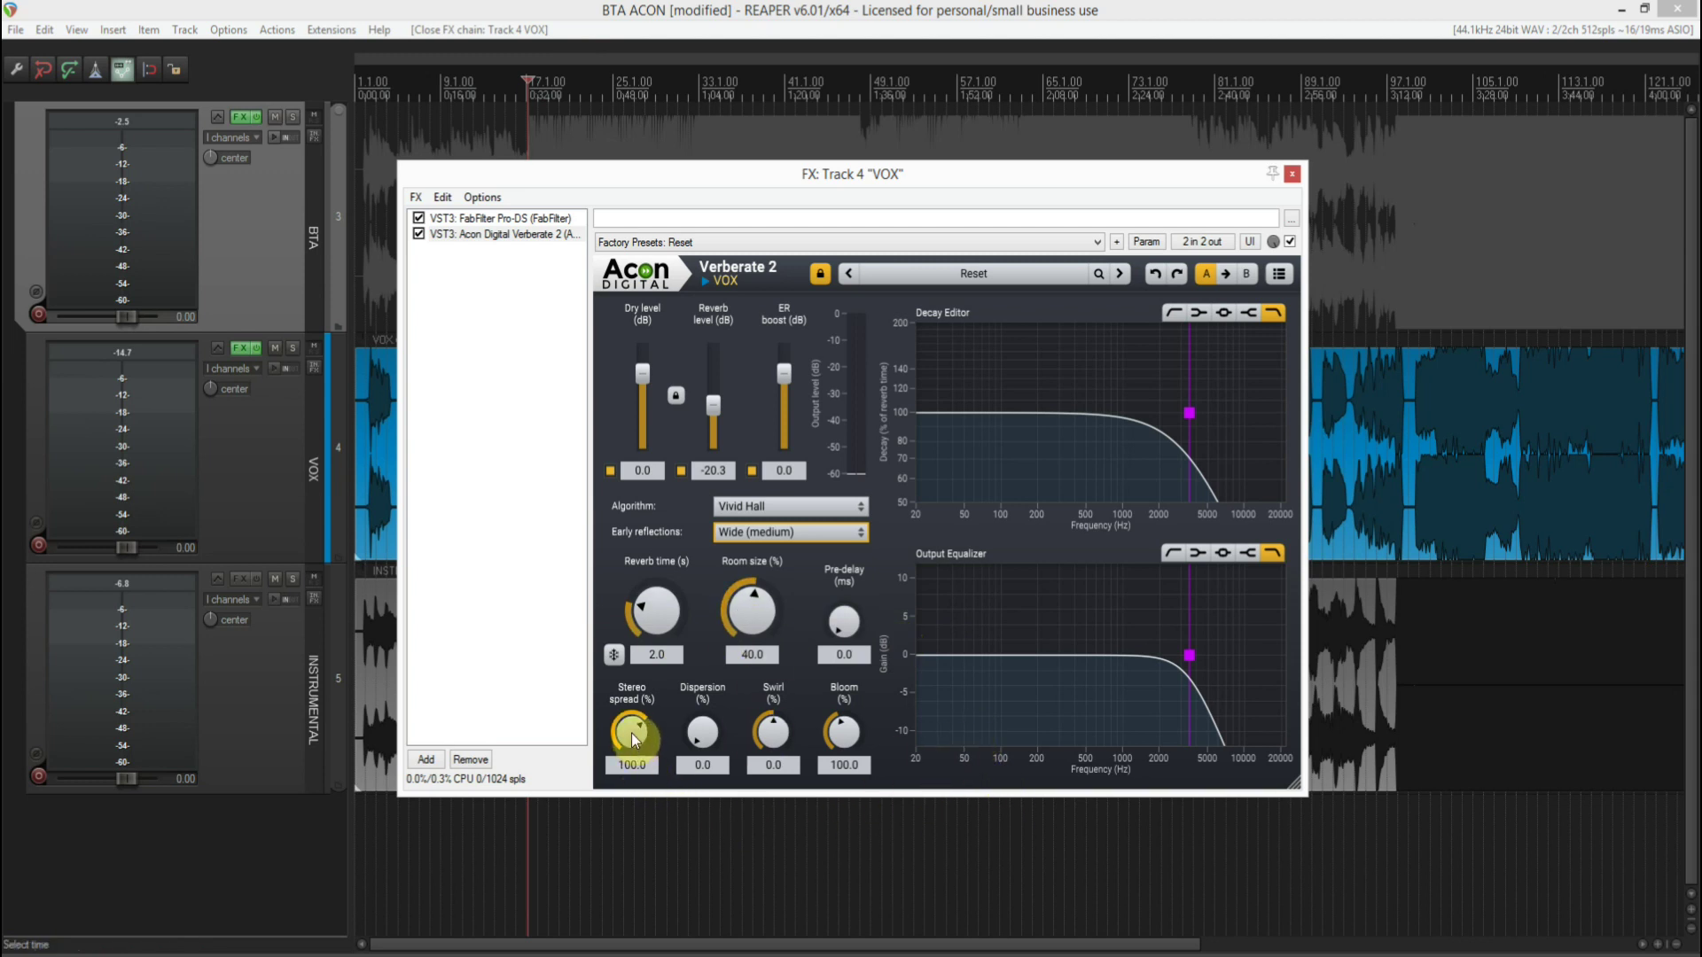
# - Raise the stereo spread to 150% and try out the dispersion control, returning it to 0%
pyautogui.moveTo(631, 733); pyautogui.dragTo(622, 562)
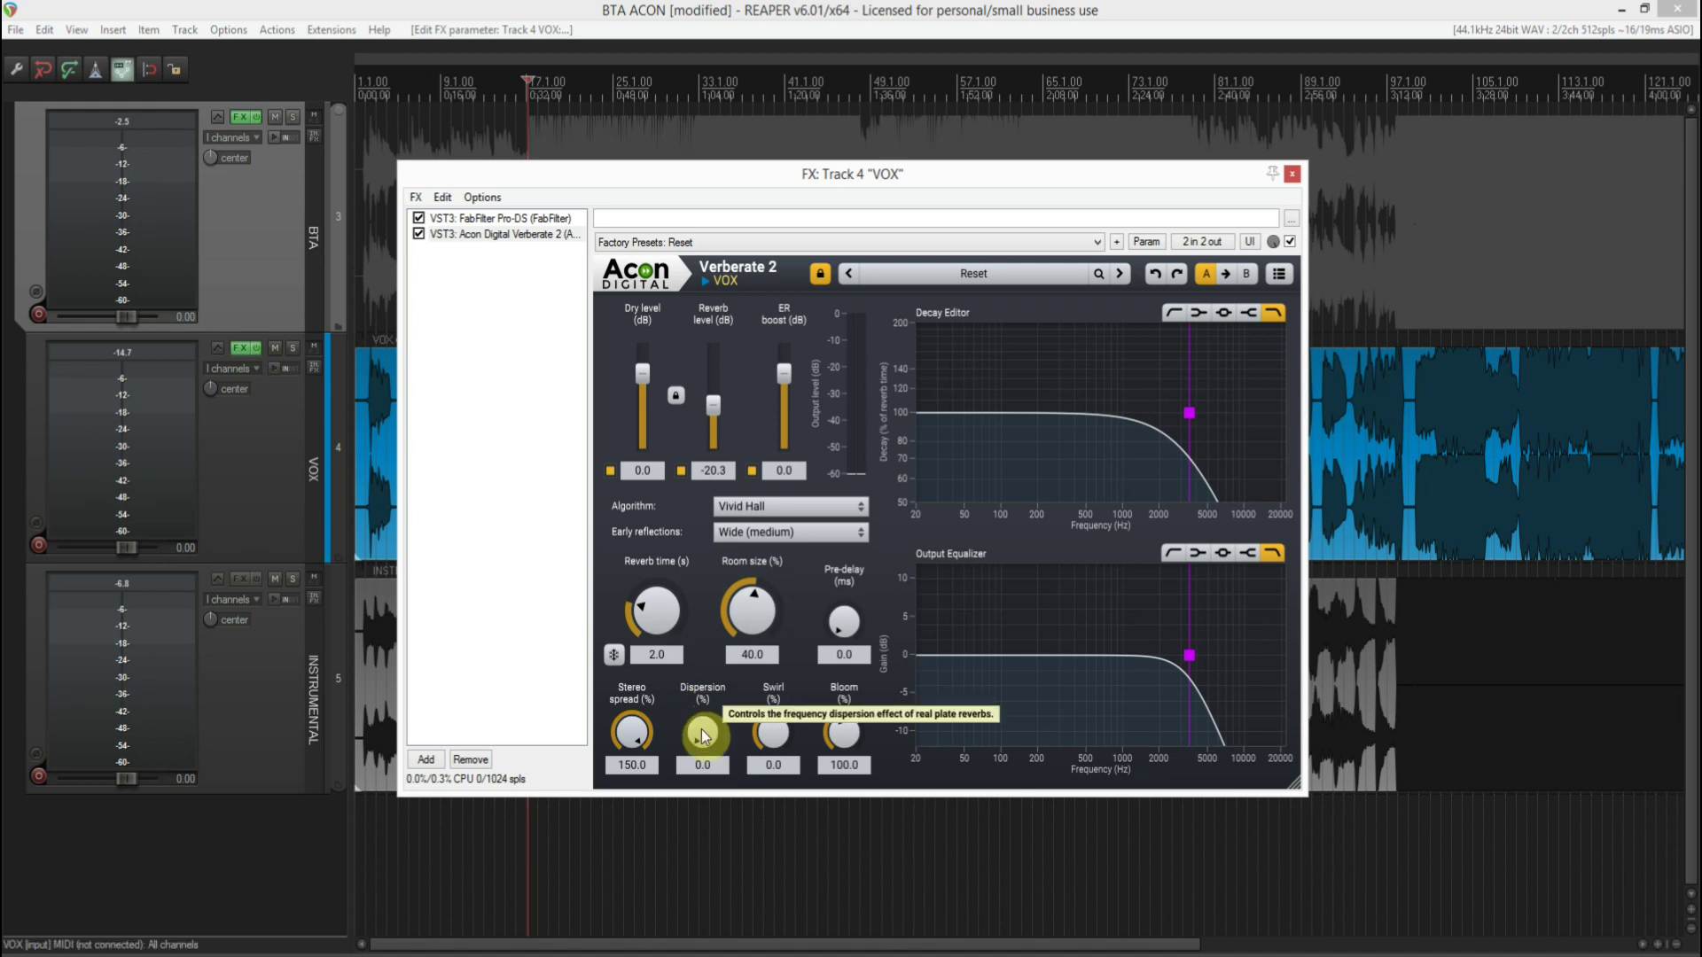
pyautogui.moveTo(700, 730)
pyautogui.mouseDown()
pyautogui.moveTo(725, 680)
pyautogui.moveTo(716, 738)
pyautogui.mouseUp()
pyautogui.moveTo(700, 679); pyautogui.dragTo(700, 749)
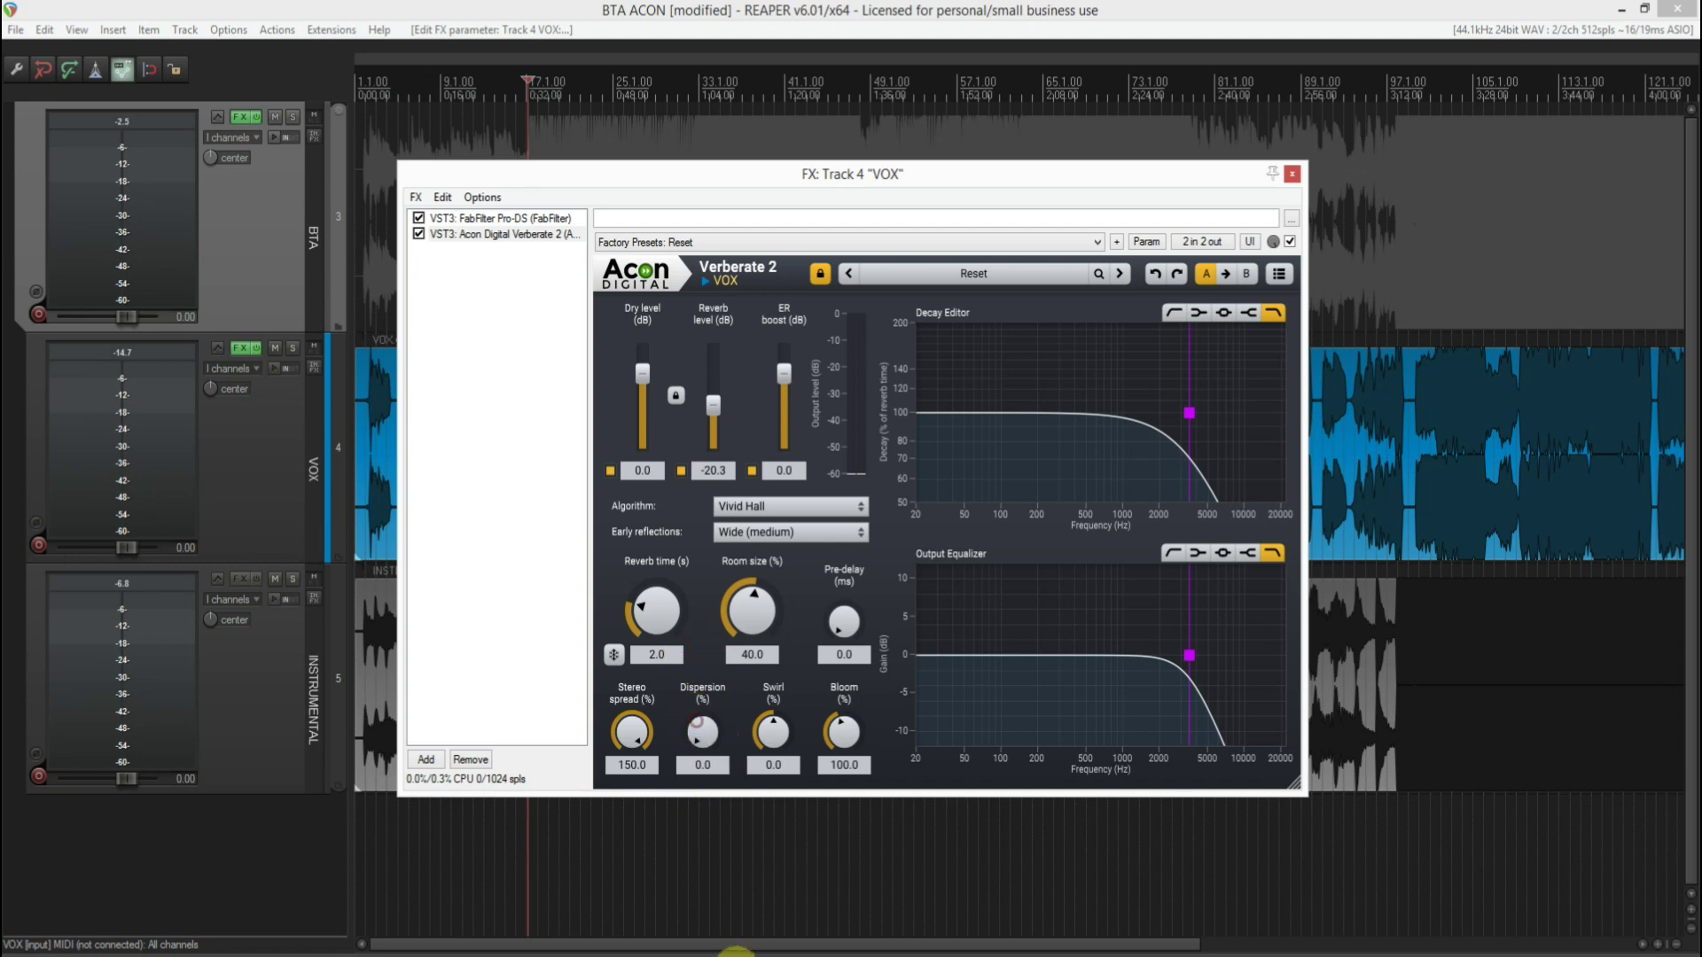
# - Glance through the factory preset categories and set the swirl amount to 12.8%
pyautogui.click(944, 278)
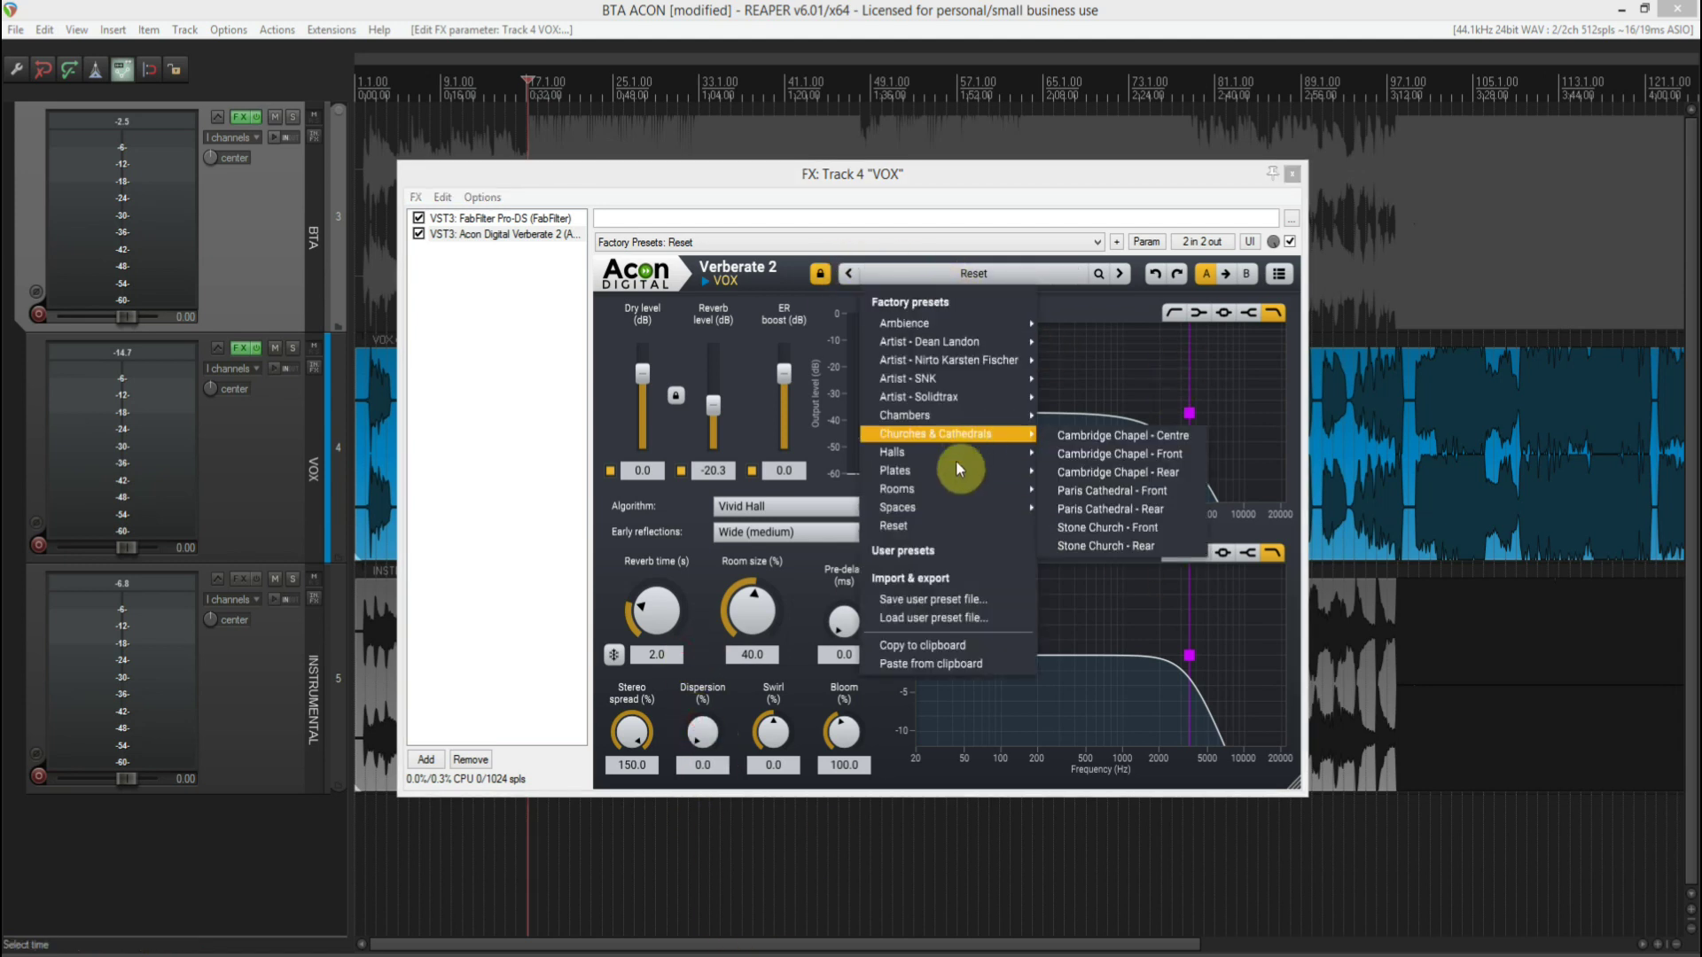
pyautogui.moveTo(953, 476)
pyautogui.click(753, 738)
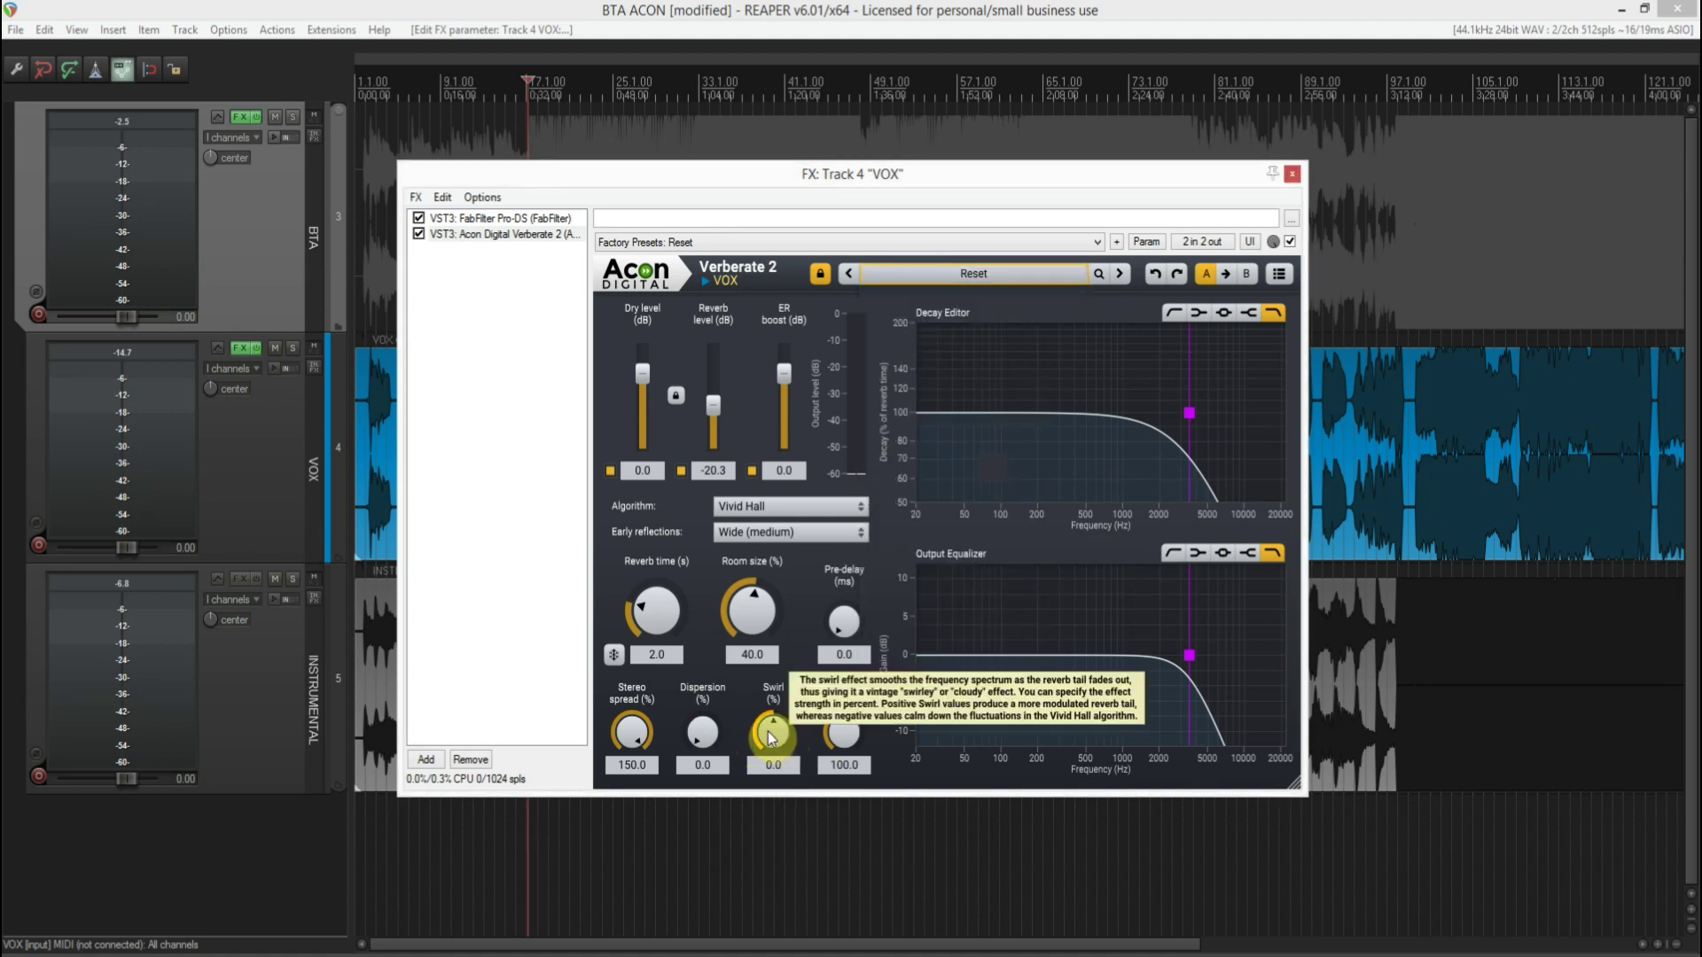
pyautogui.moveTo(773, 736)
pyautogui.mouseDown()
pyautogui.moveTo(778, 702)
pyautogui.moveTo(790, 748)
pyautogui.mouseUp()
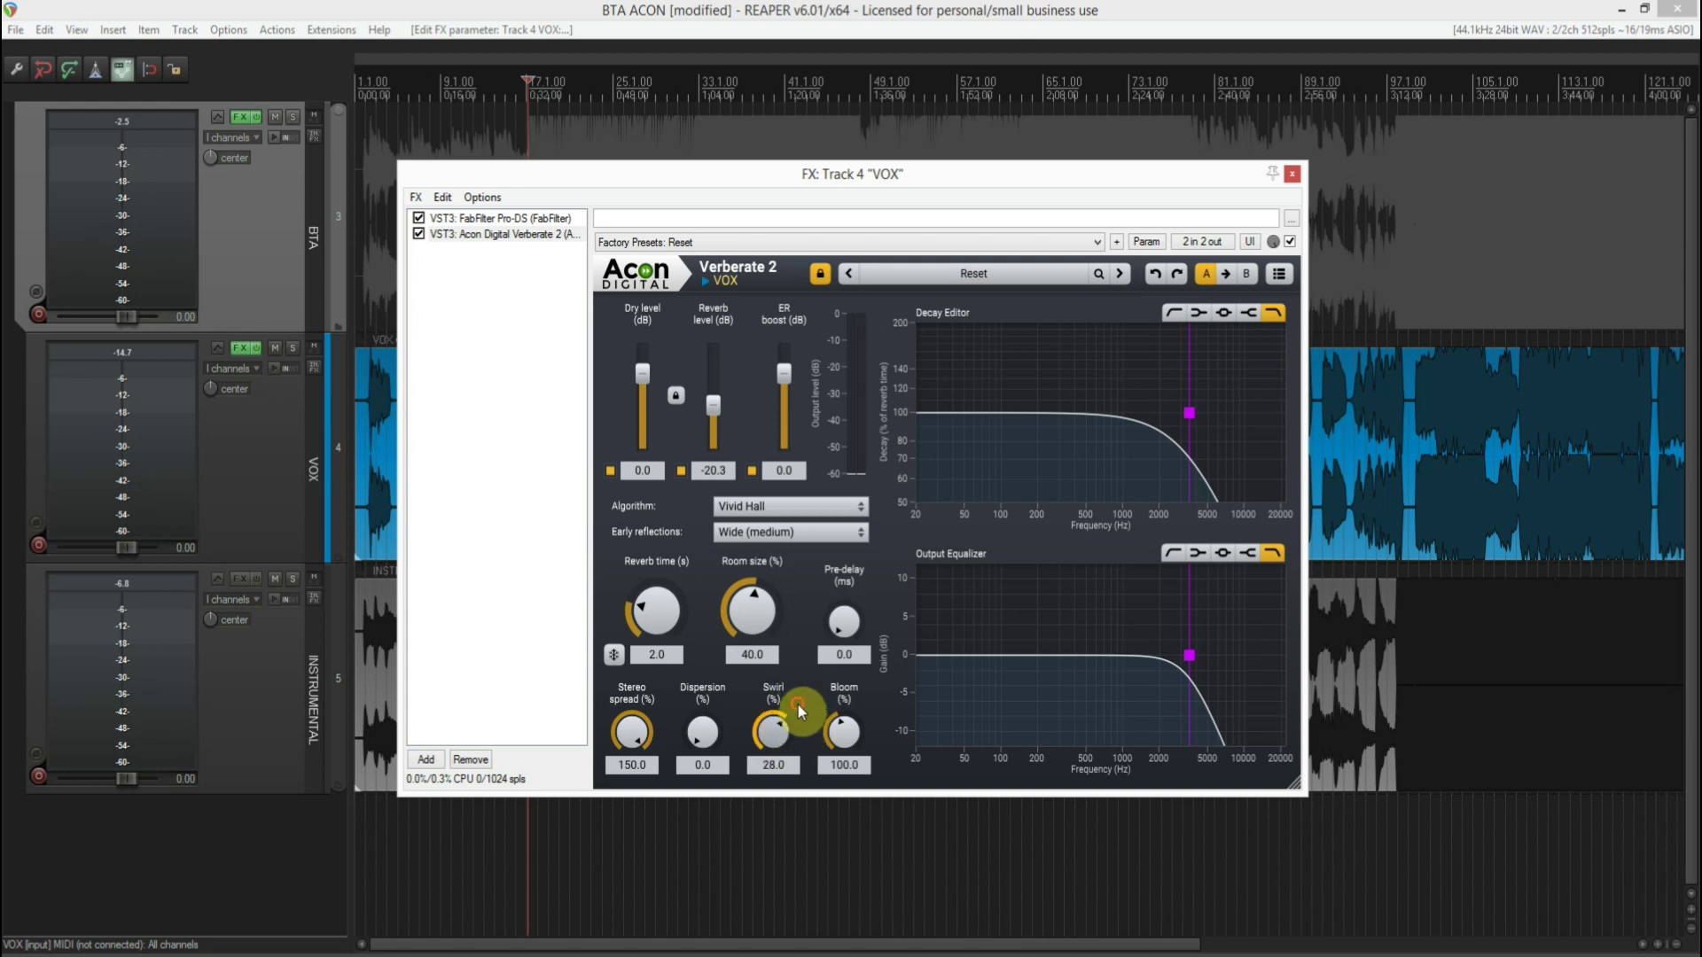
pyautogui.moveTo(771, 764); pyautogui.dragTo(774, 753)
# - Enable the low cut, low shelf, peak and high shelf bands in the Decay Editor
pyautogui.click(1179, 317)
pyautogui.click(1198, 318)
pyautogui.click(1225, 317)
pyautogui.click(1243, 314)
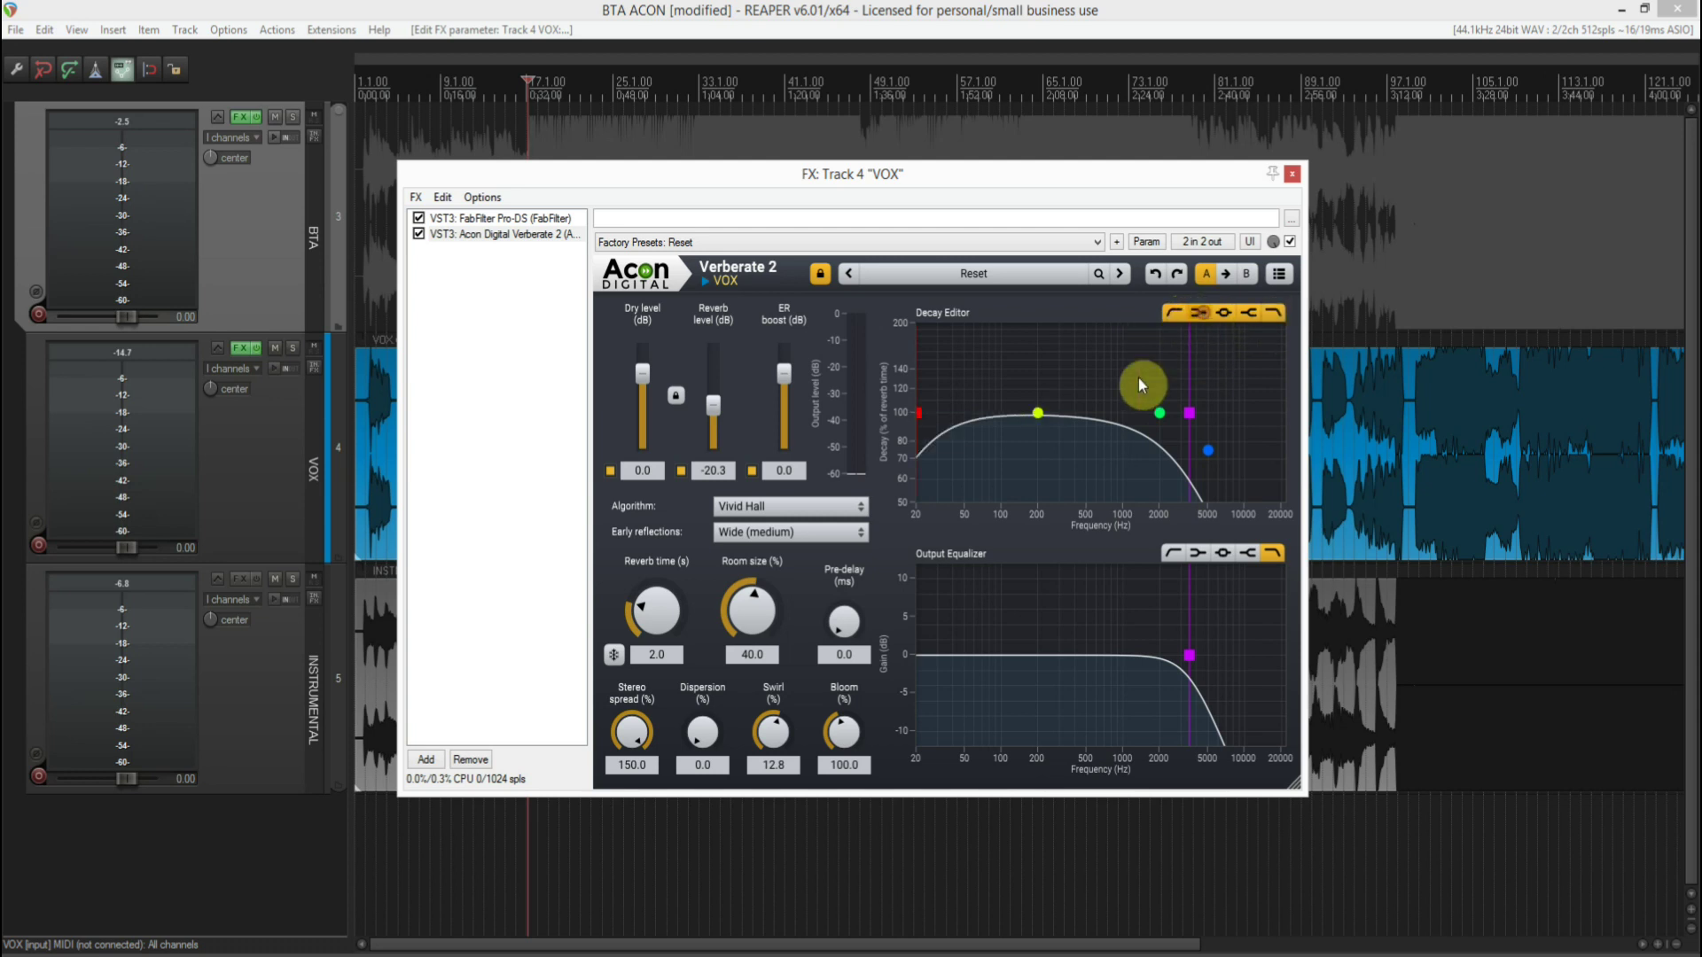
# - Shape the decay curve with a raised low shelf near 65 Hz, no peak band and a steep high cut near 1900 Hz
pyautogui.moveTo(1042, 417); pyautogui.dragTo(975, 360)
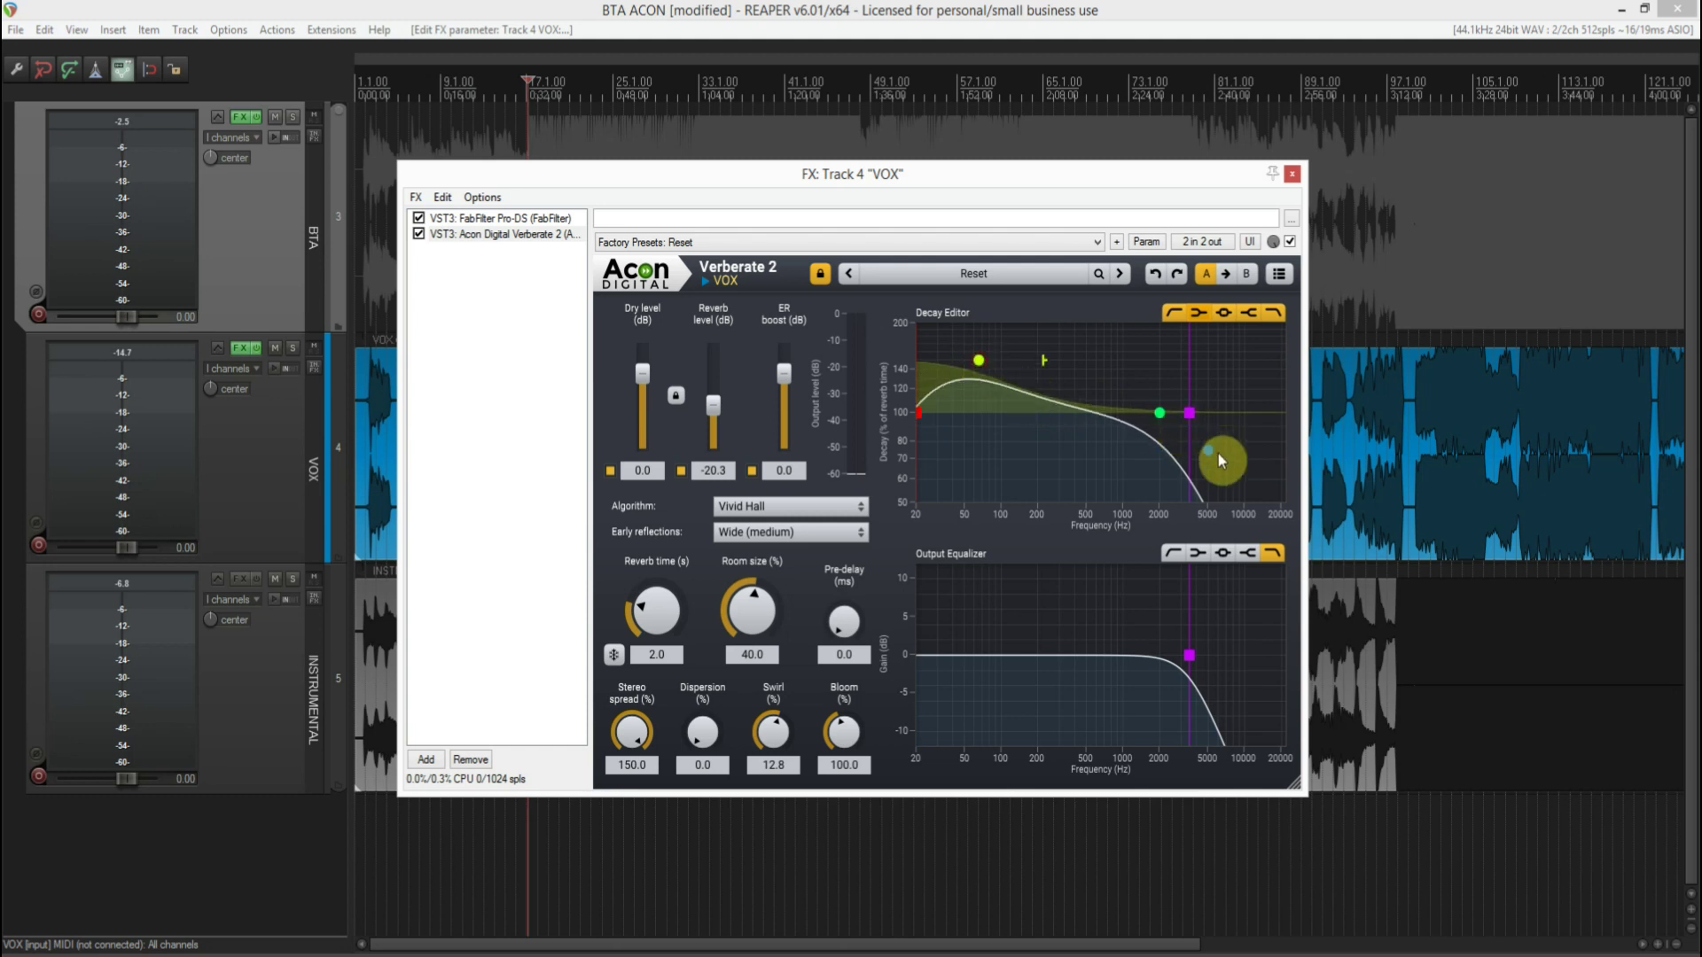
pyautogui.moveTo(1189, 417); pyautogui.dragTo(1090, 478)
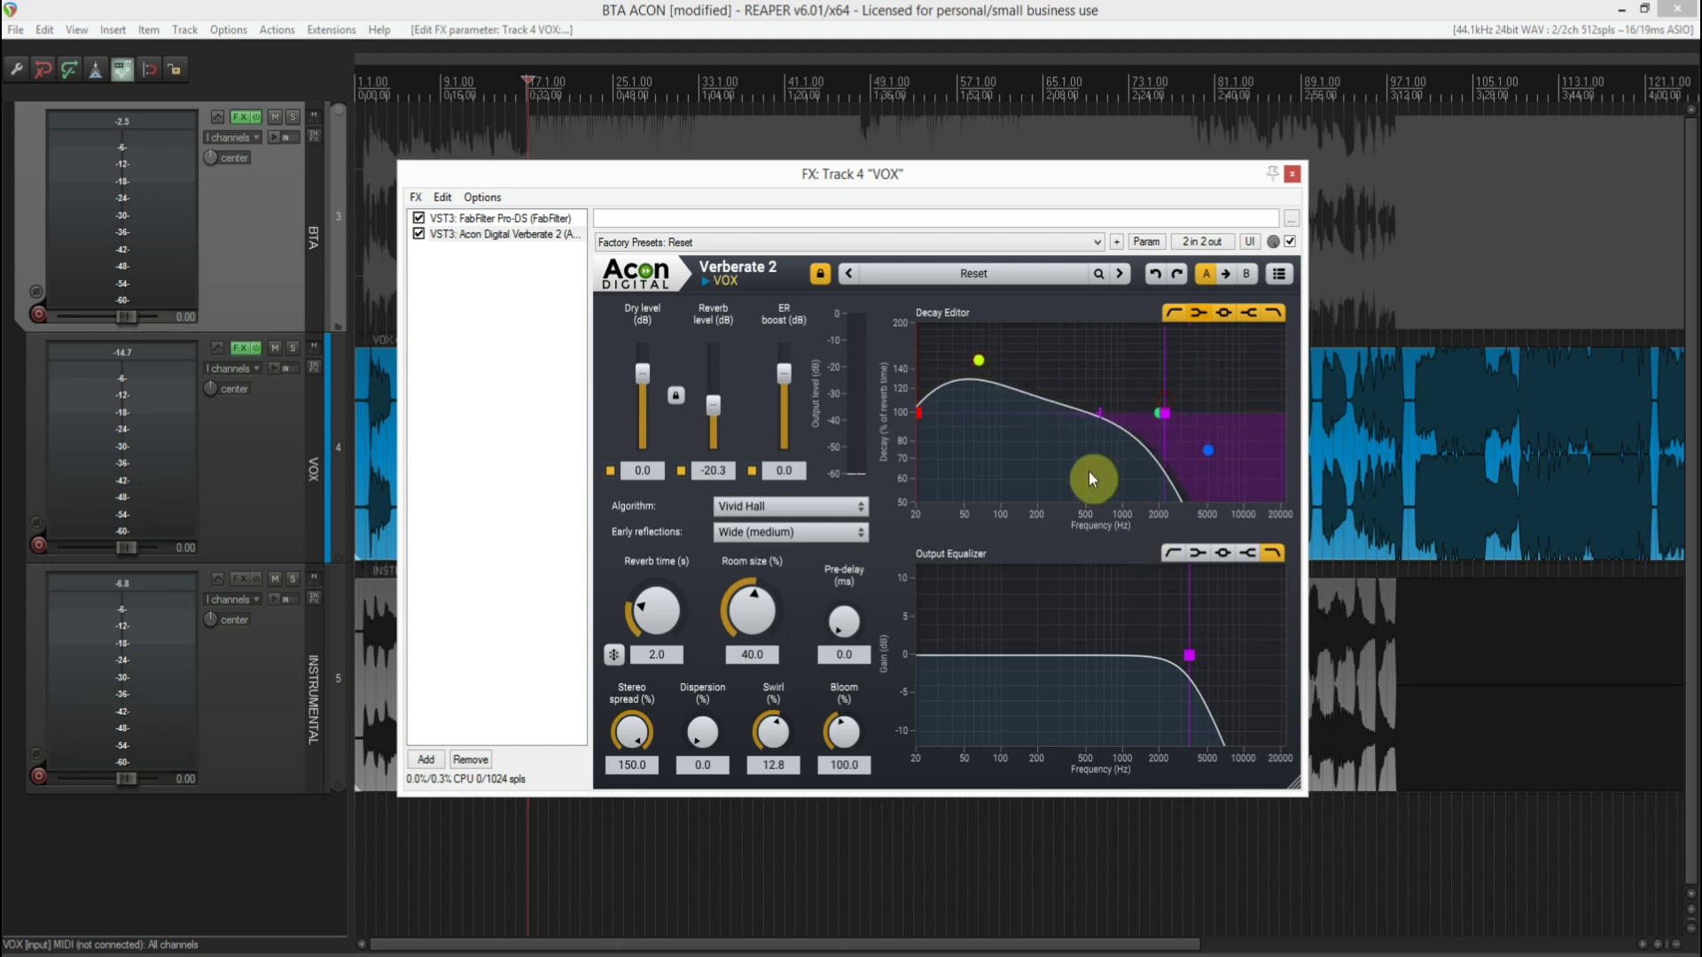
pyautogui.click(1228, 313)
pyautogui.moveTo(1165, 413)
pyautogui.mouseDown()
pyautogui.moveTo(1158, 373)
pyautogui.moveTo(1092, 417)
pyautogui.moveTo(1153, 413)
pyautogui.mouseUp()
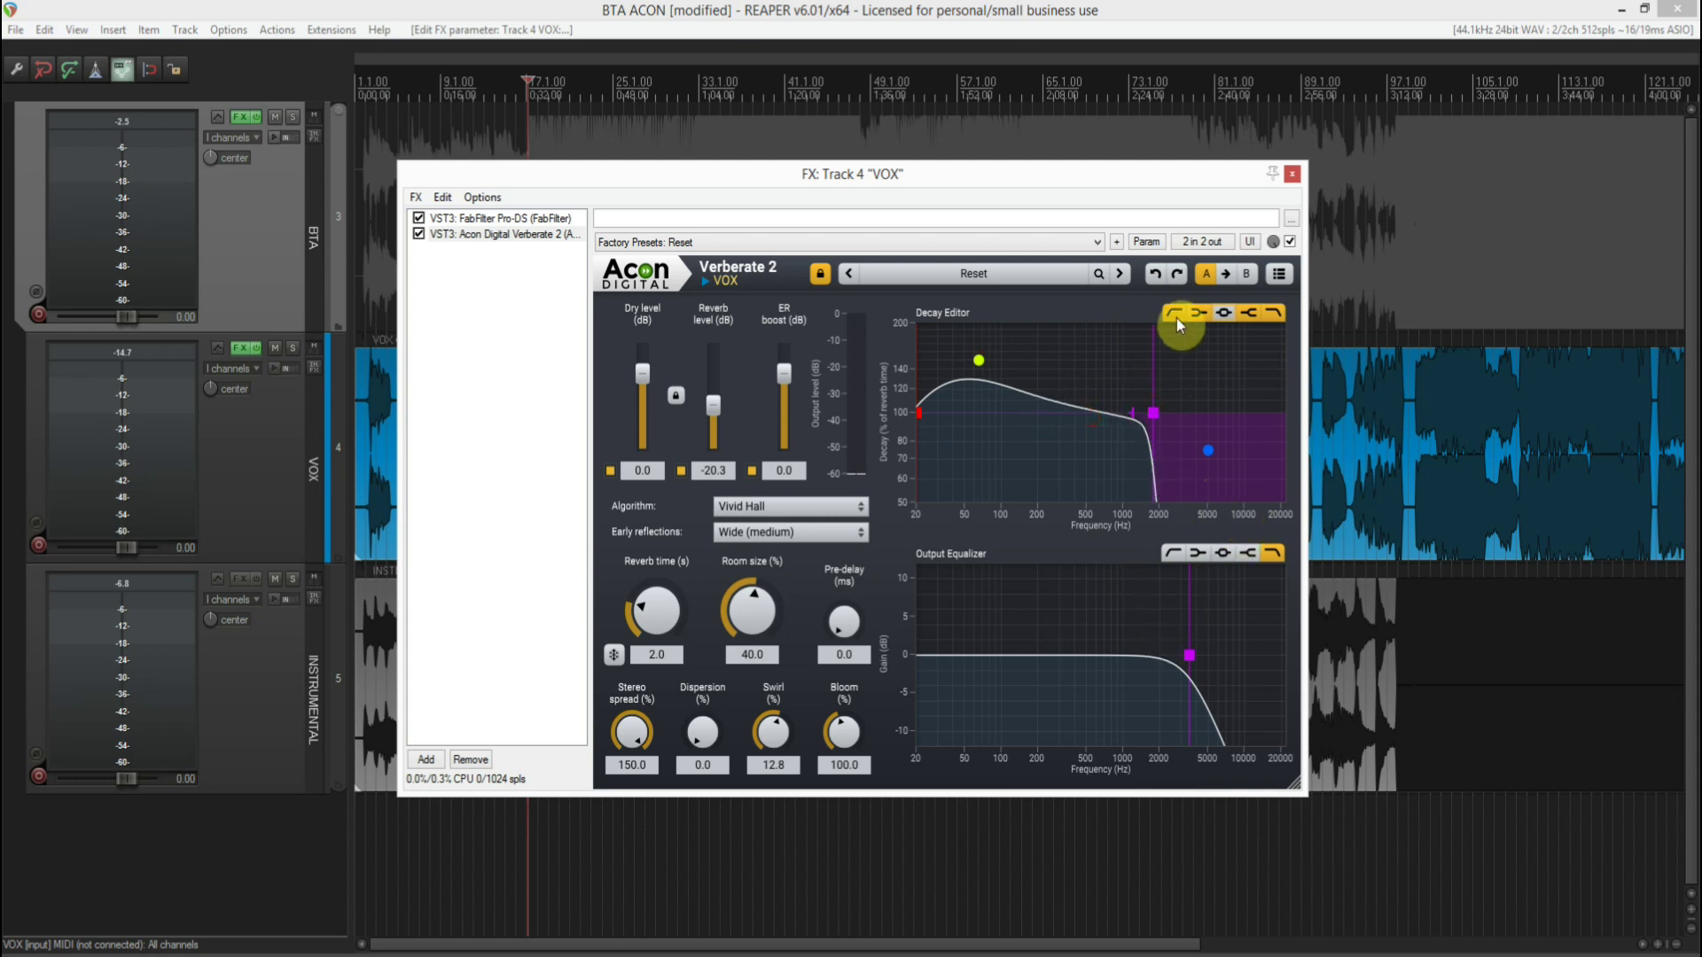
# - Enable the remaining Output Equalizer bands and shape a steep low cut at about 400 Hz
pyautogui.click(1173, 552)
pyautogui.click(1199, 553)
pyautogui.click(1236, 555)
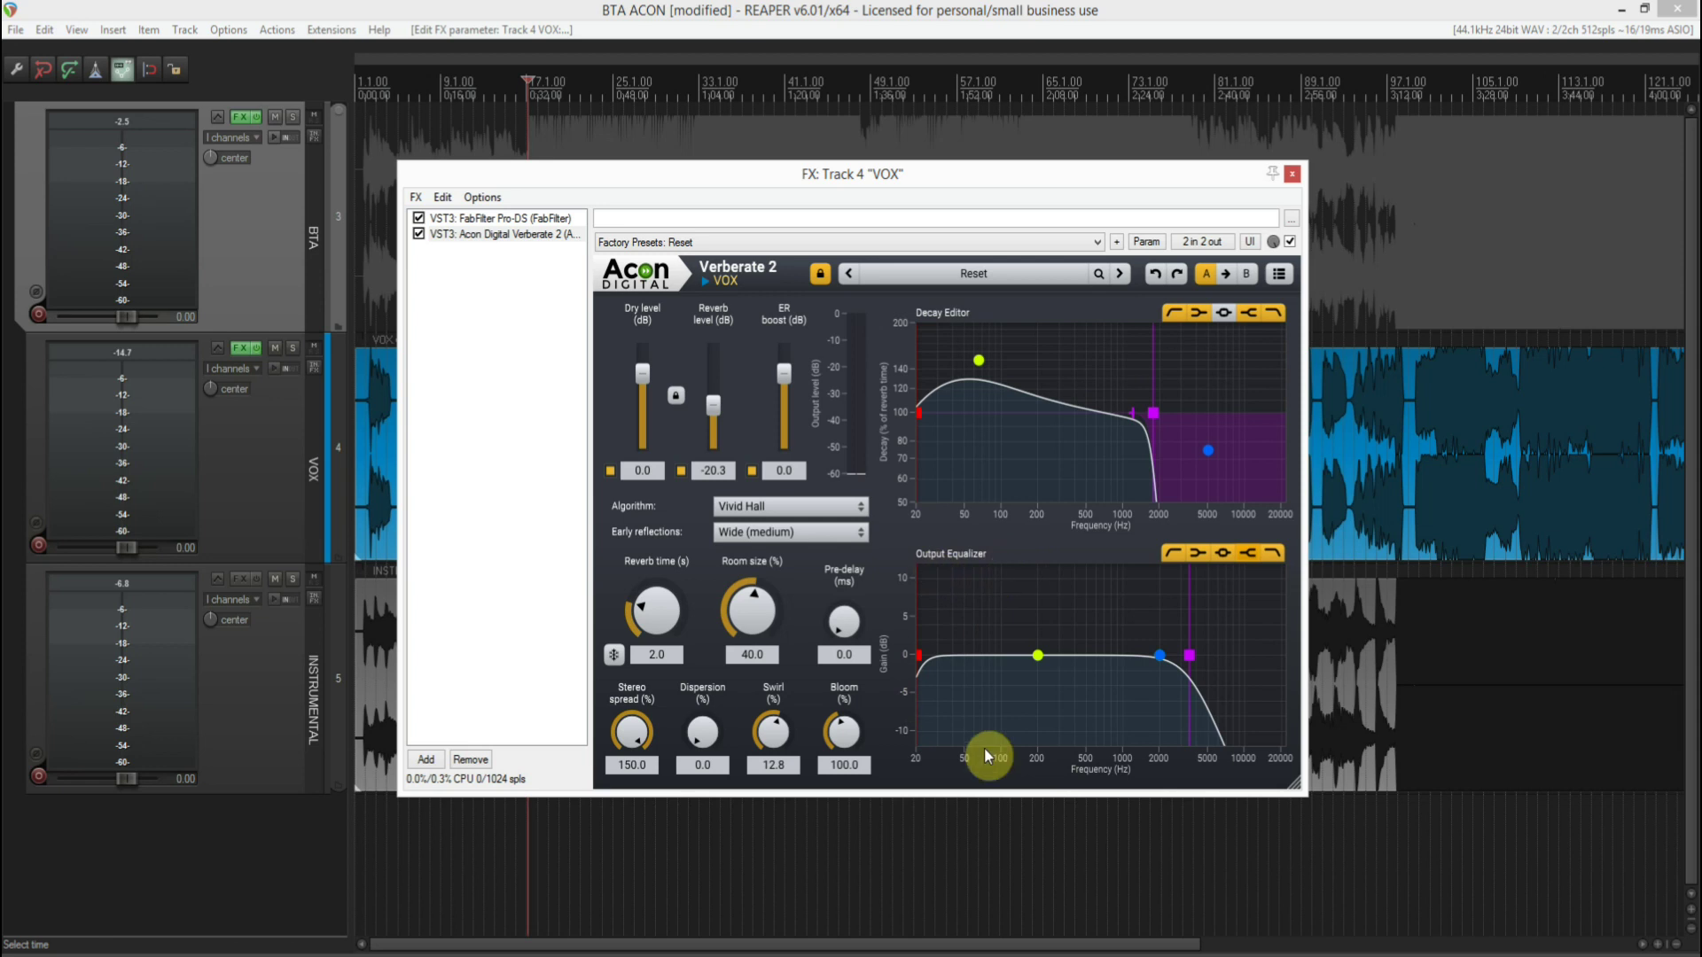
pyautogui.moveTo(1105, 661); pyautogui.dragTo(1242, 657)
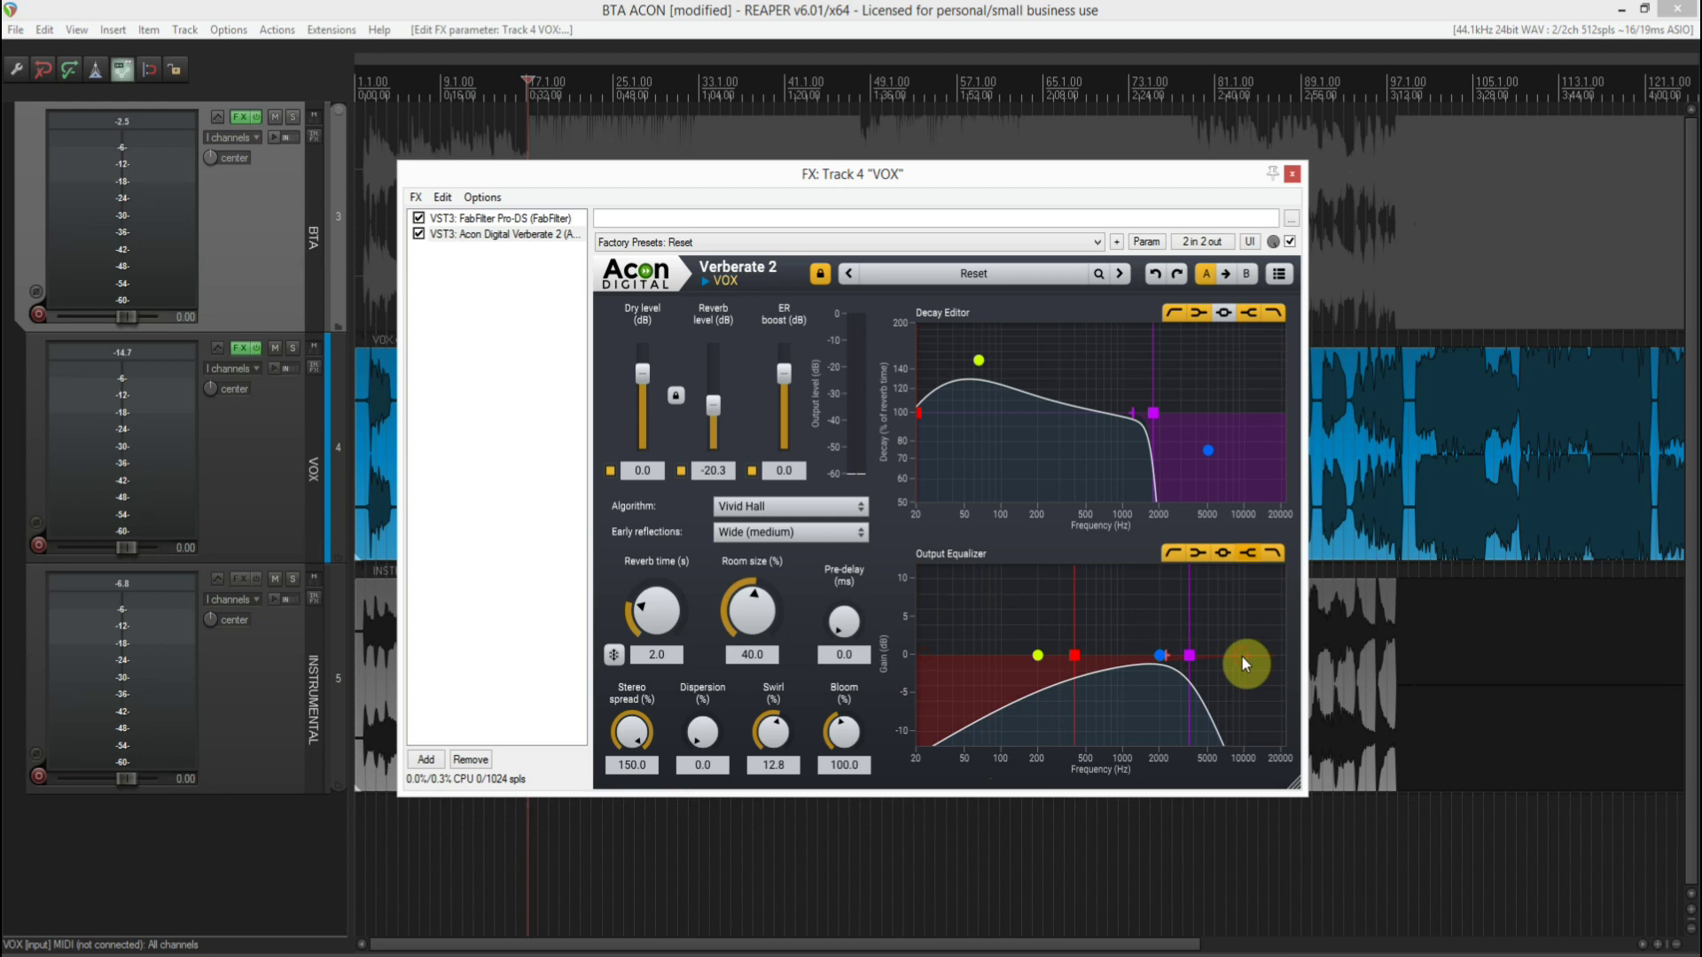
pyautogui.moveTo(1172, 661); pyautogui.dragTo(928, 659)
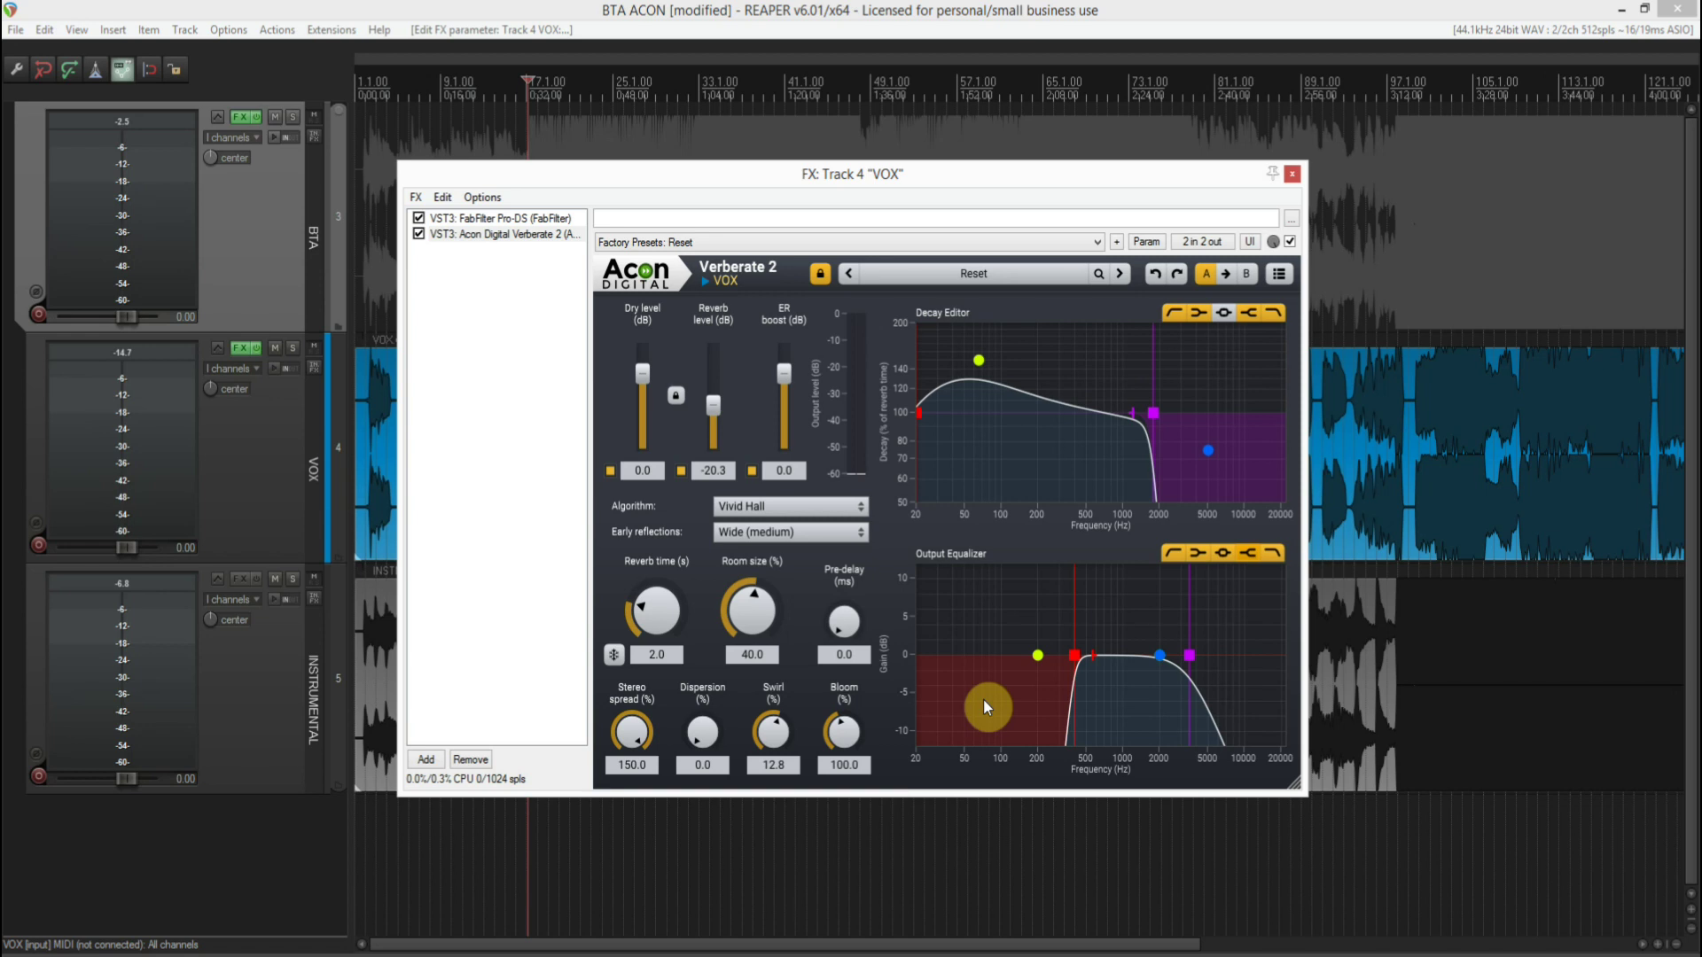
# - Load the Berliner Plate factory preset from the Plates category
pyautogui.click(965, 278)
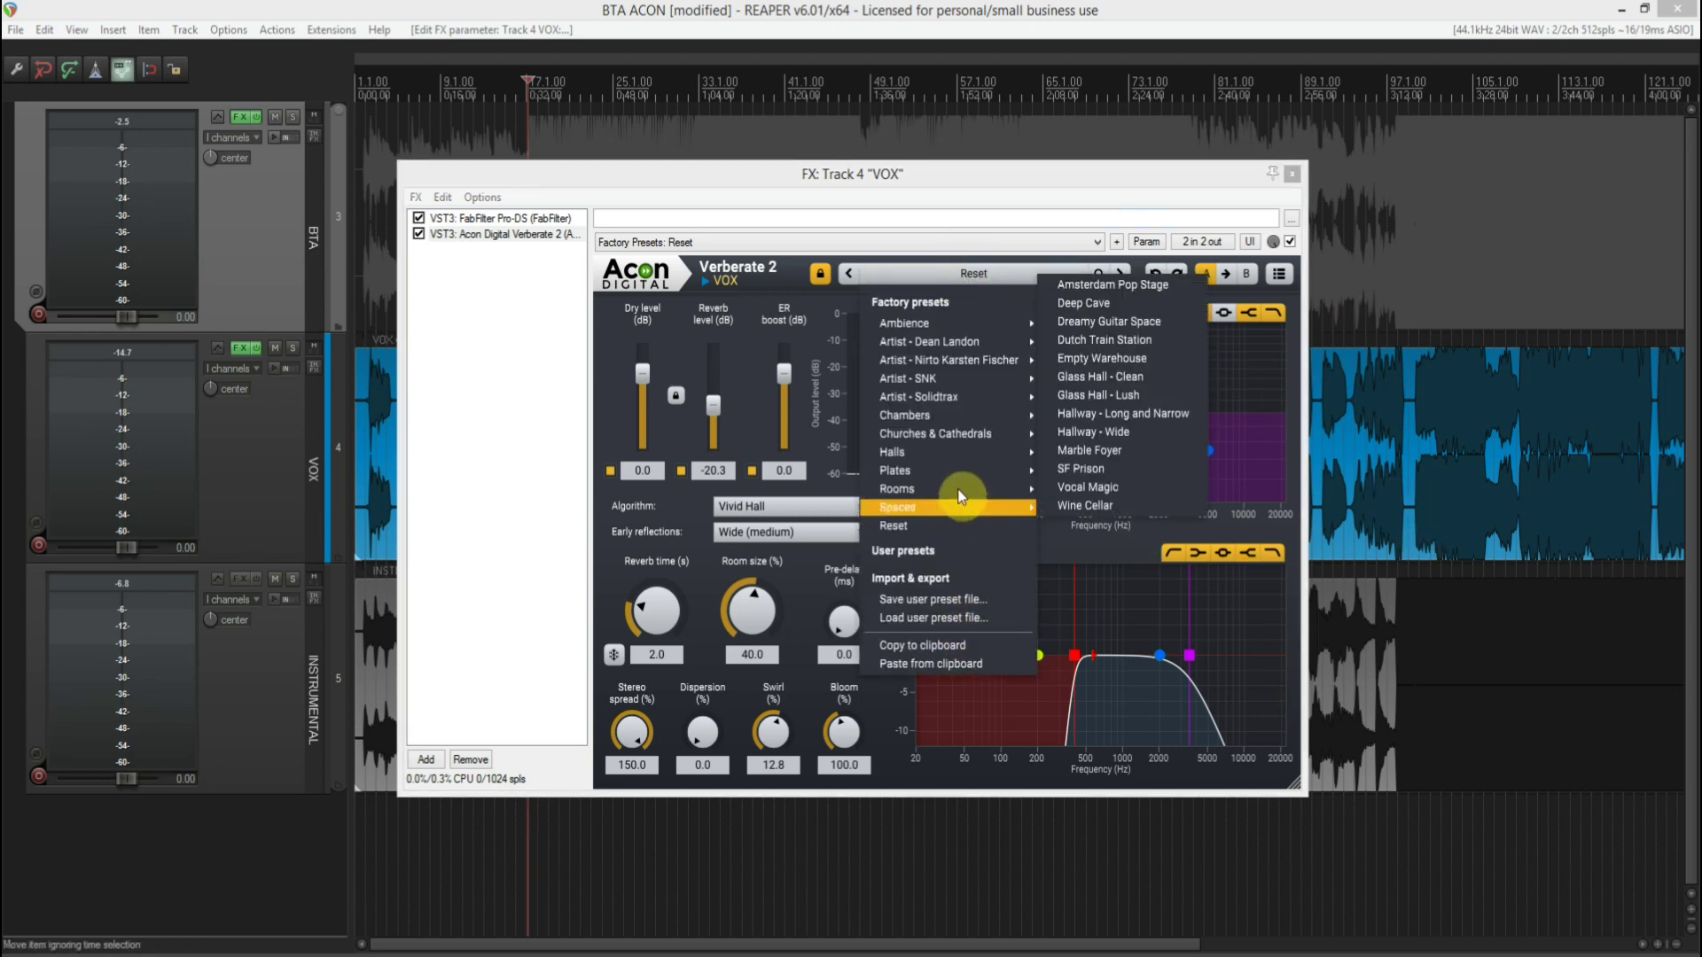
pyautogui.moveTo(963, 478)
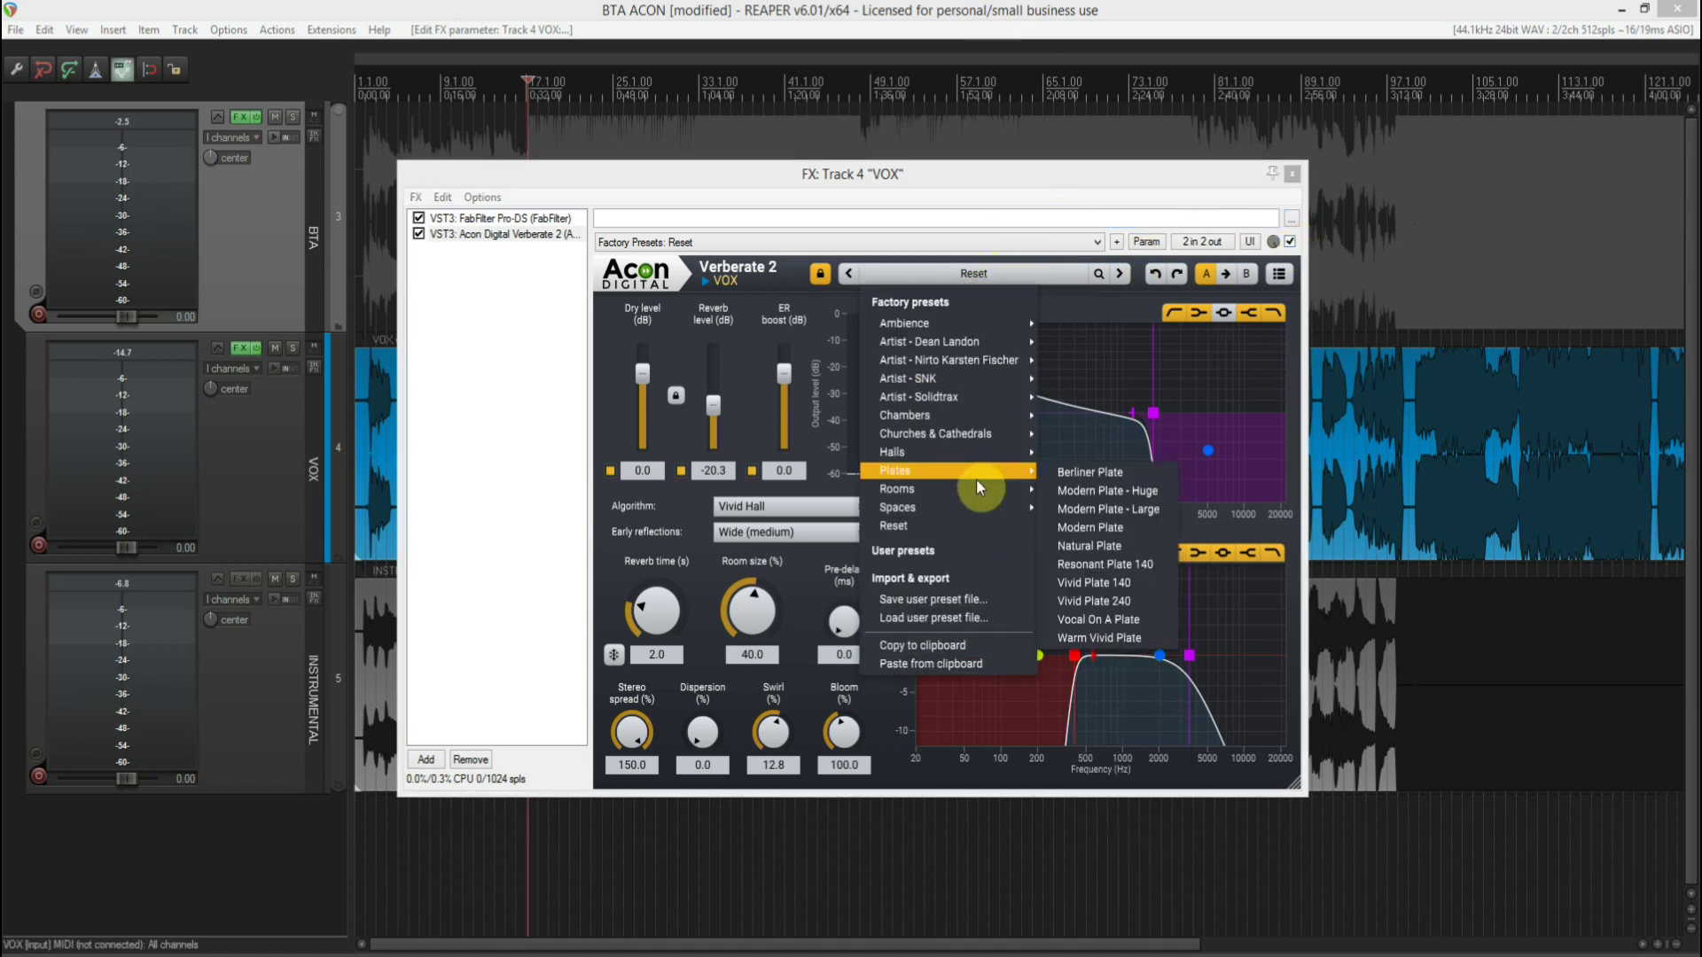
pyautogui.click(1073, 474)
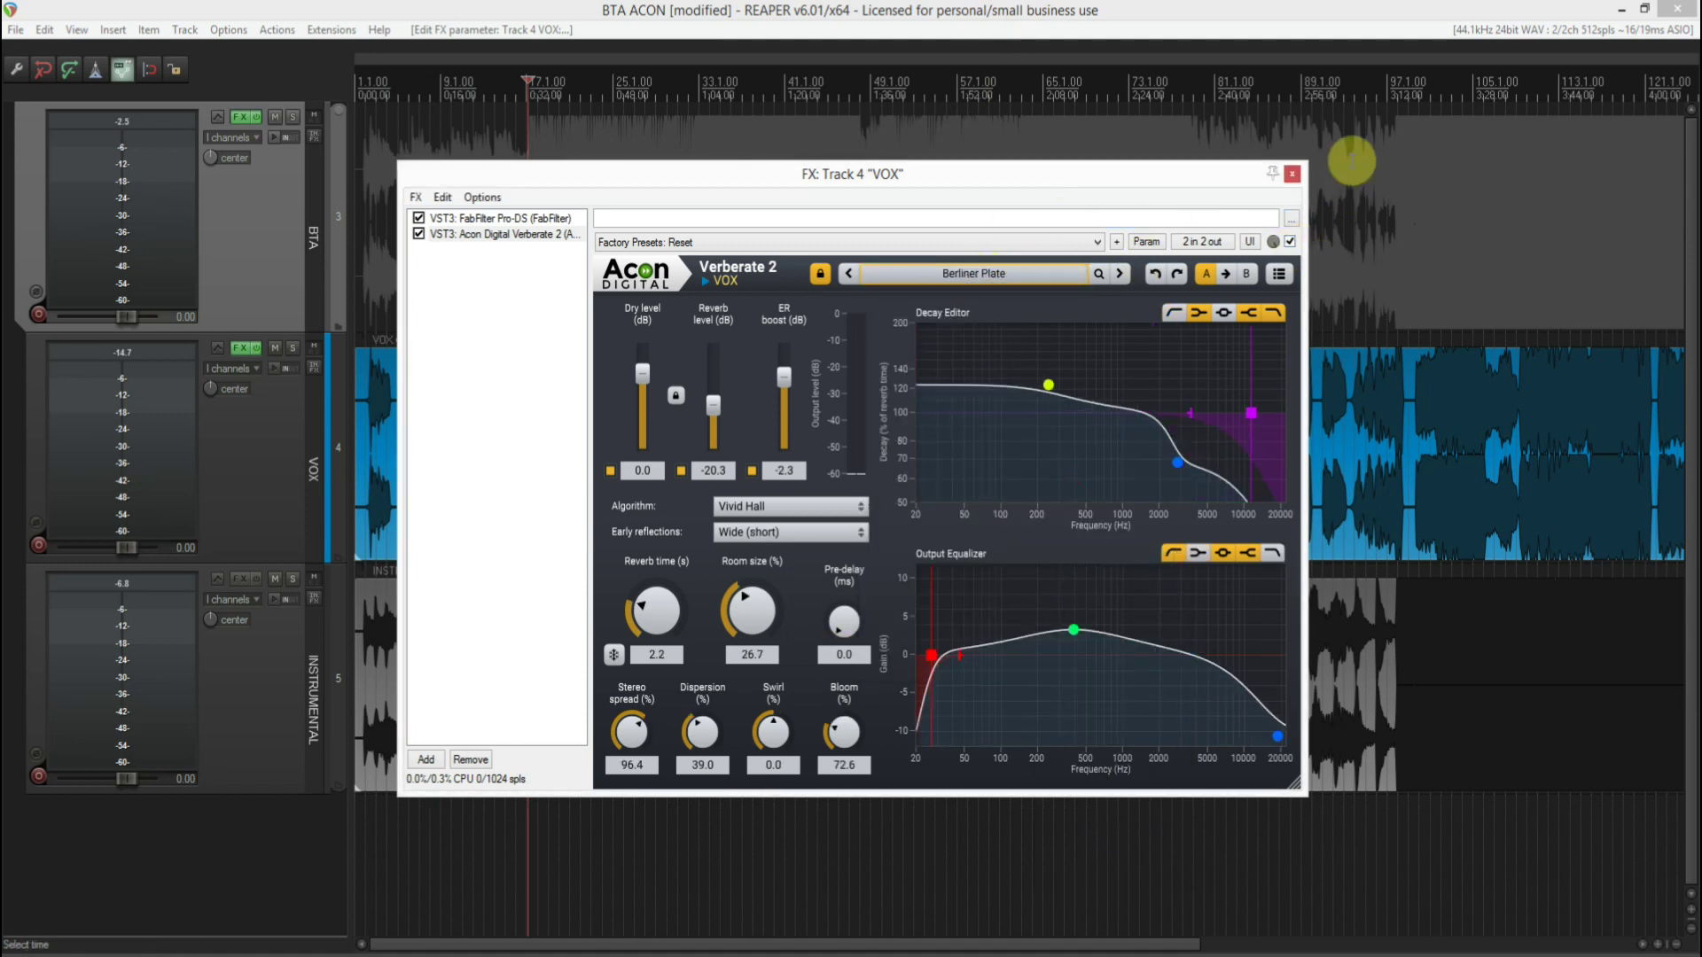
# - Bypass Verberate 2, uncover the tracks and audition the project from its start without reverb
pyautogui.click(1290, 242)
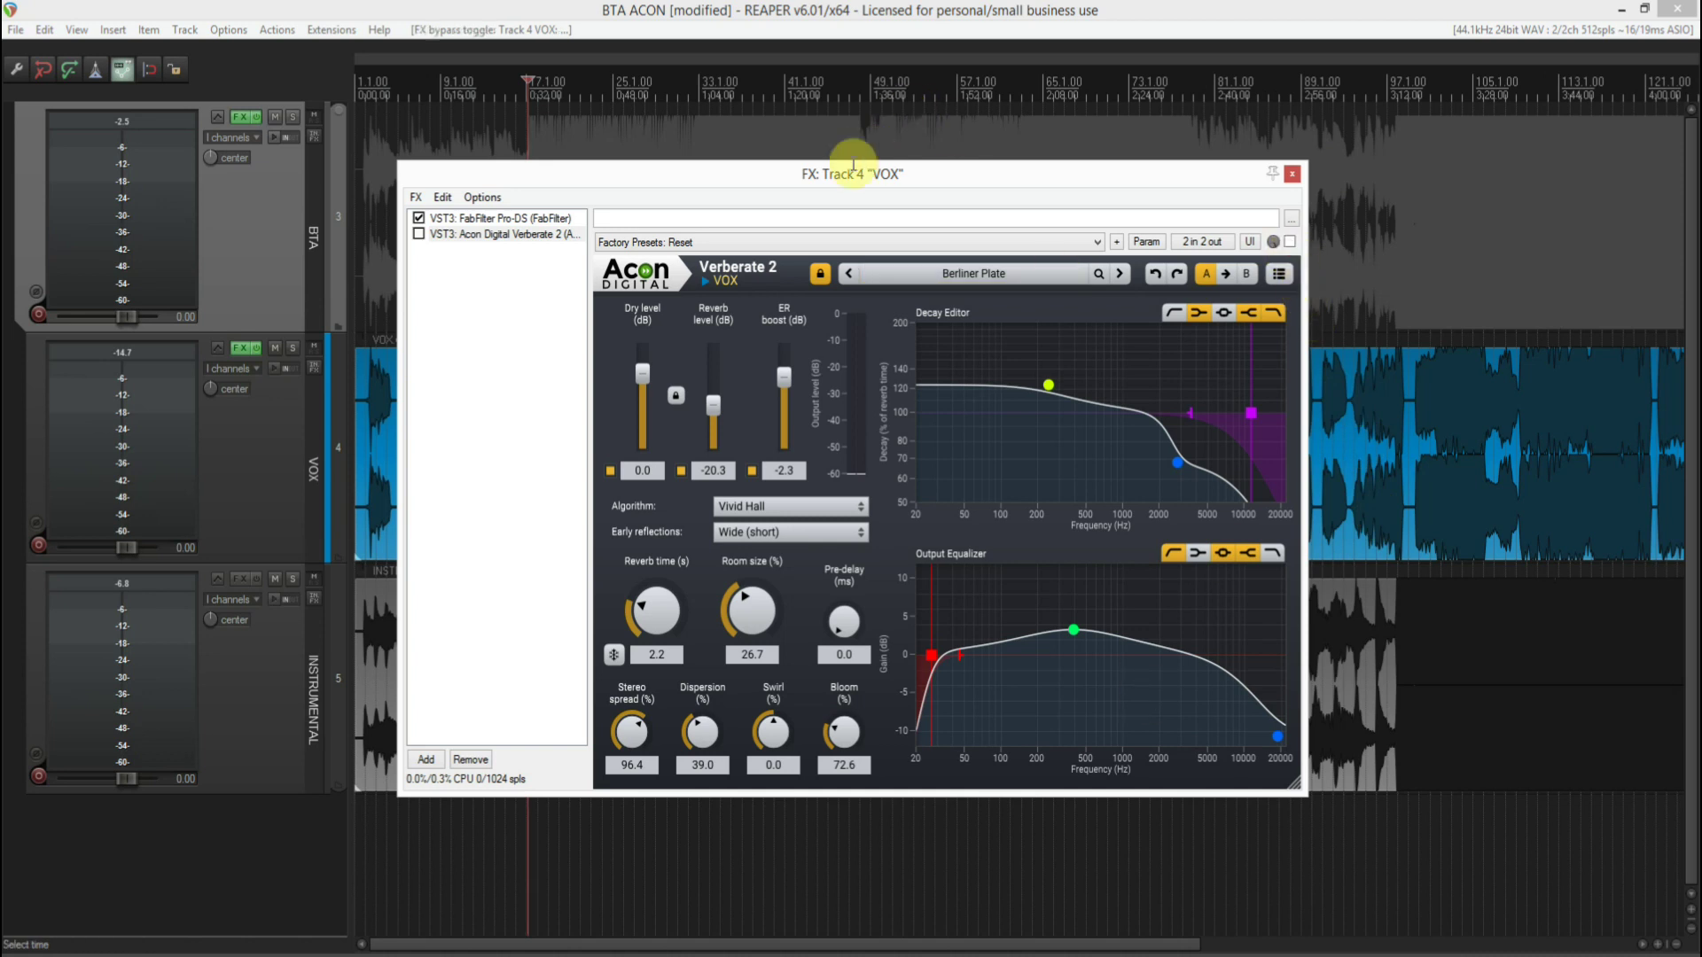
pyautogui.moveTo(853, 168); pyautogui.dragTo(948, 547)
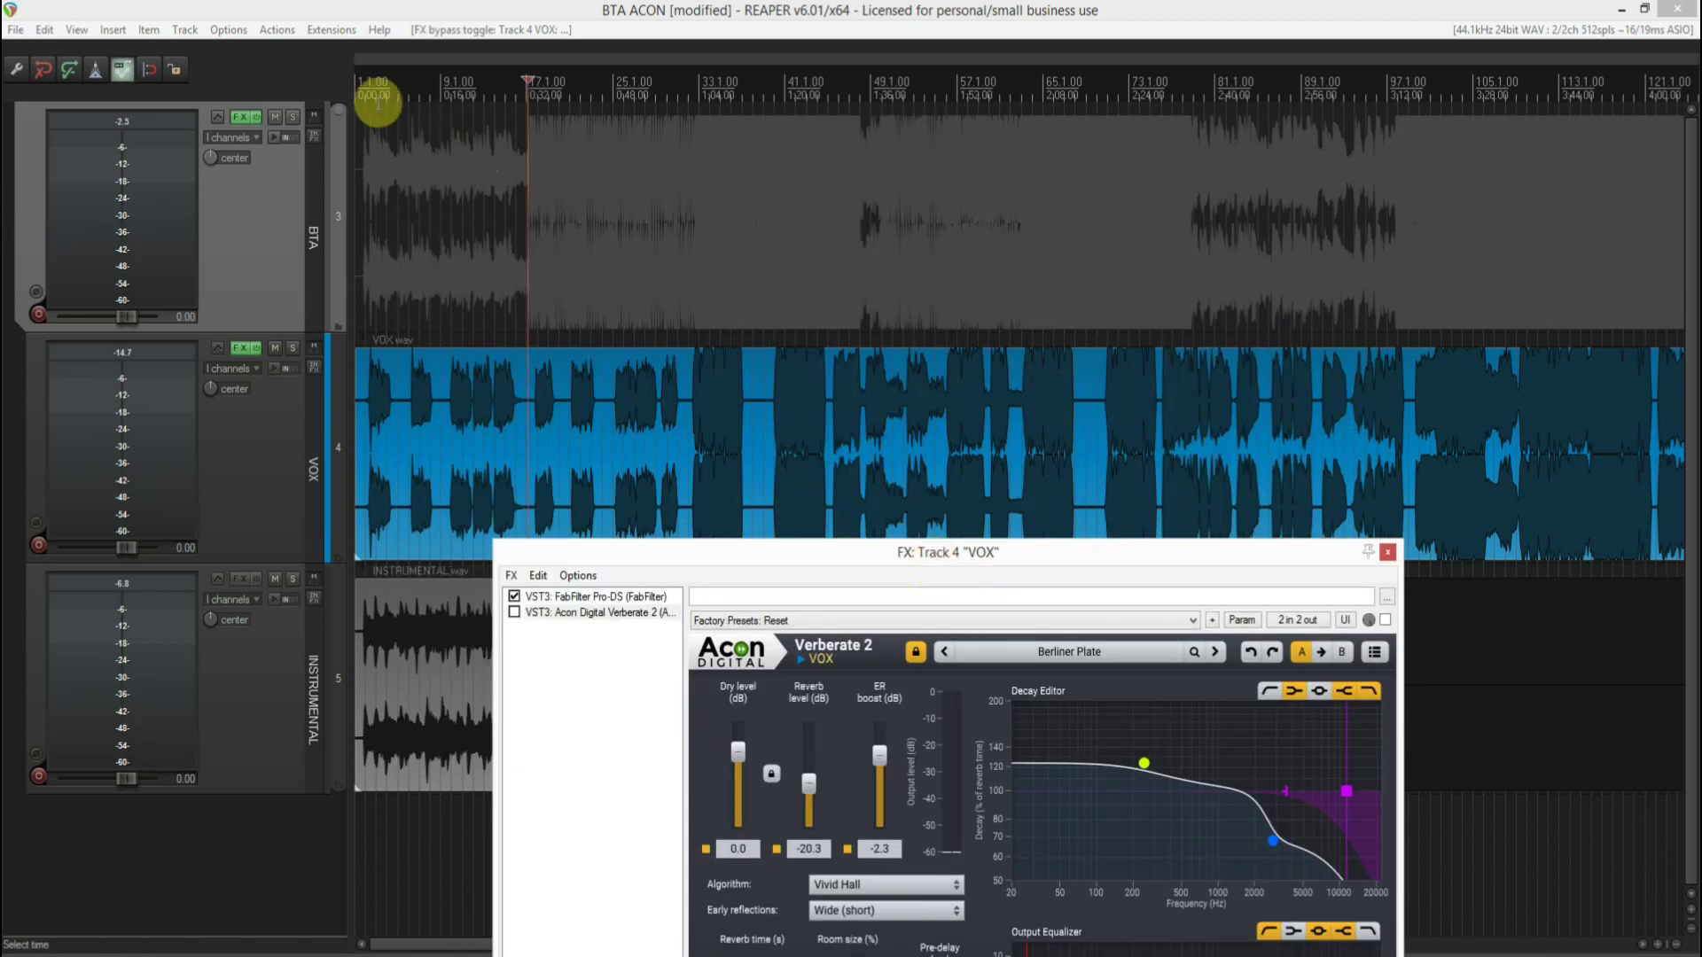
pyautogui.click(363, 89)
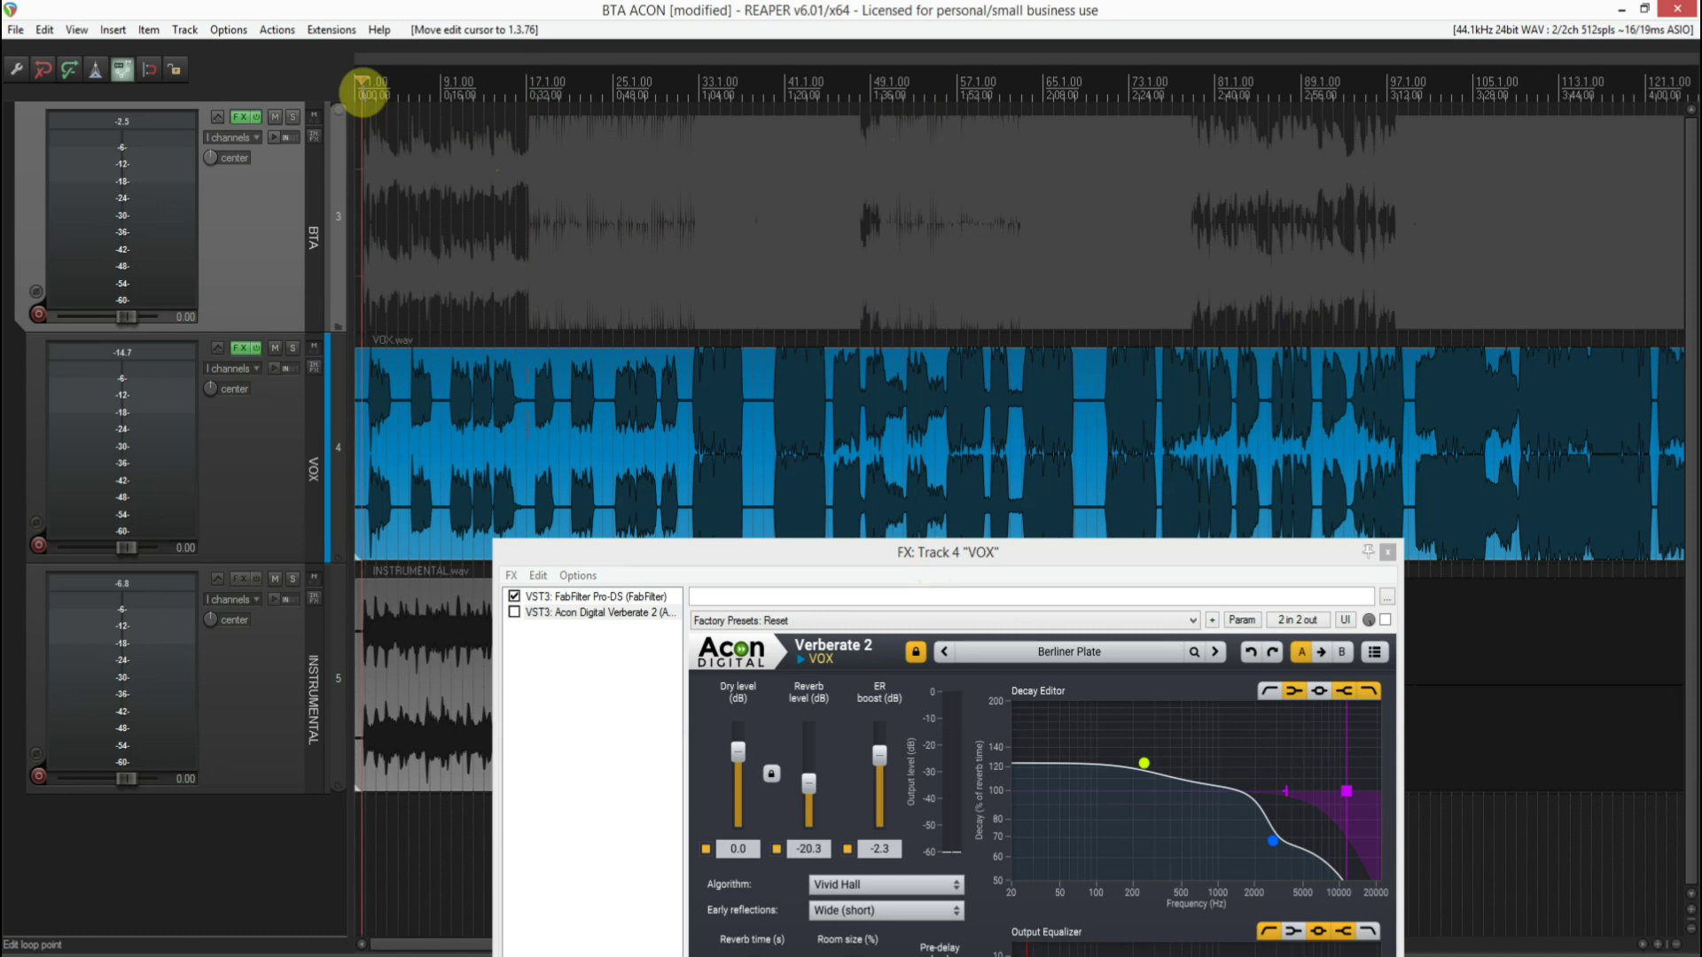
pyautogui.press('space')
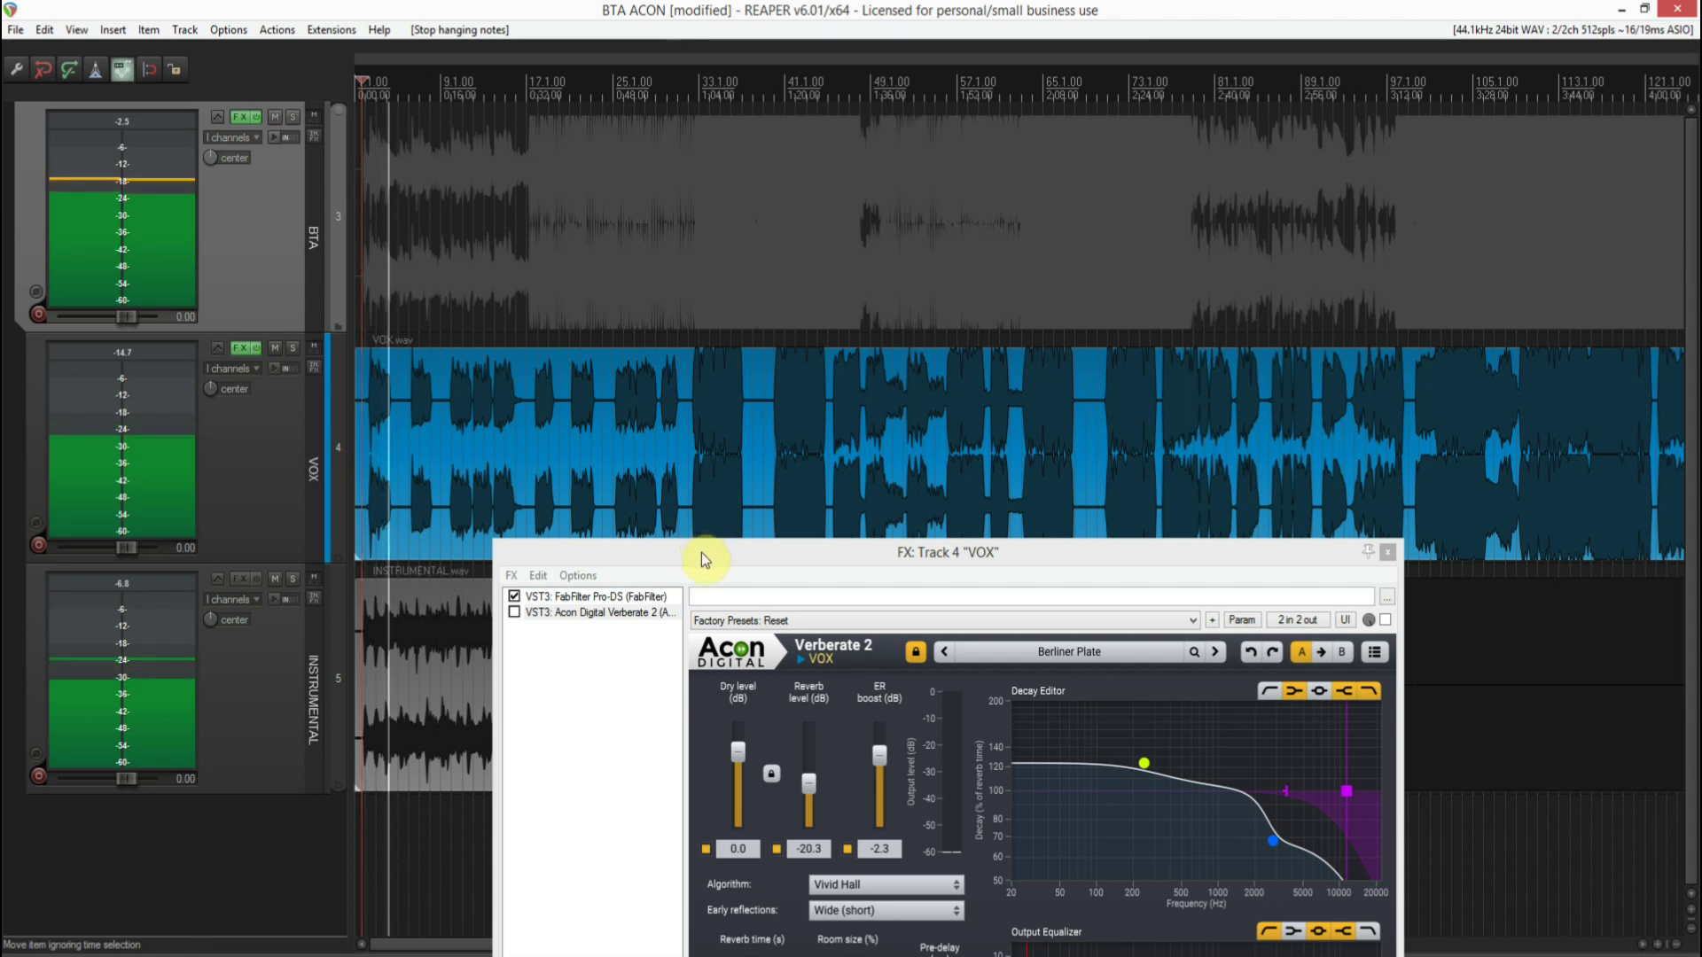
pyautogui.press('space')
# - Bring the whole effects window back into view, re-enable Verberate 2 and restart playback
pyautogui.moveTo(702, 553); pyautogui.dragTo(720, 218)
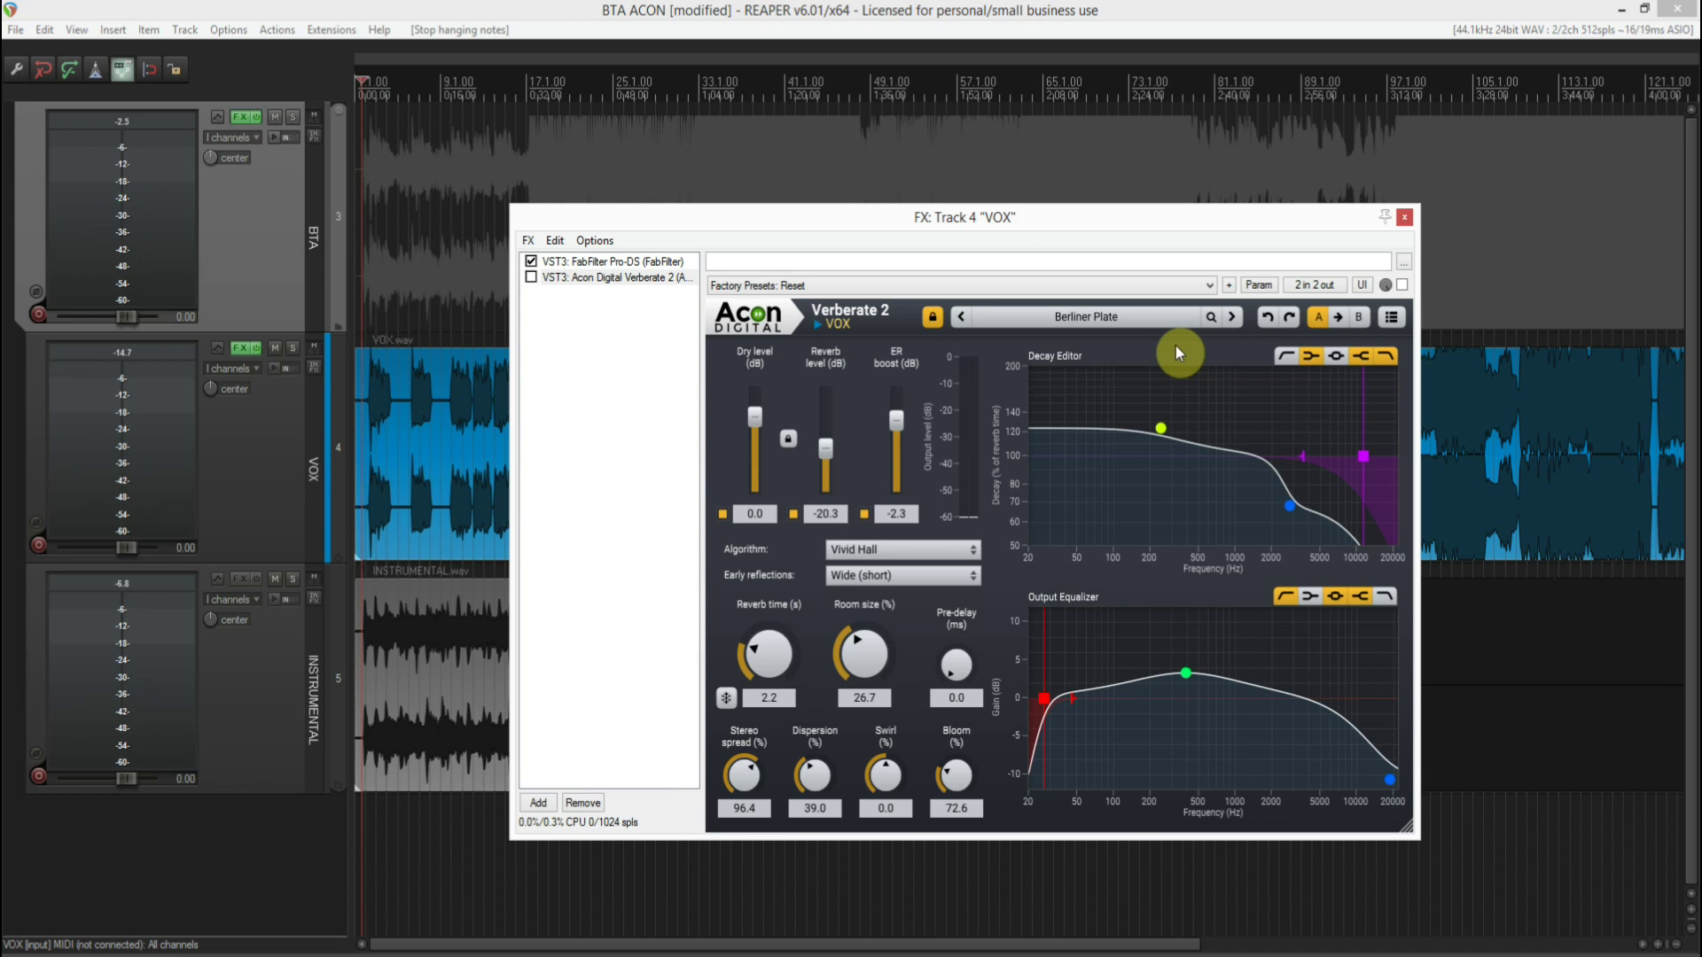
pyautogui.click(1400, 285)
pyautogui.press('space')
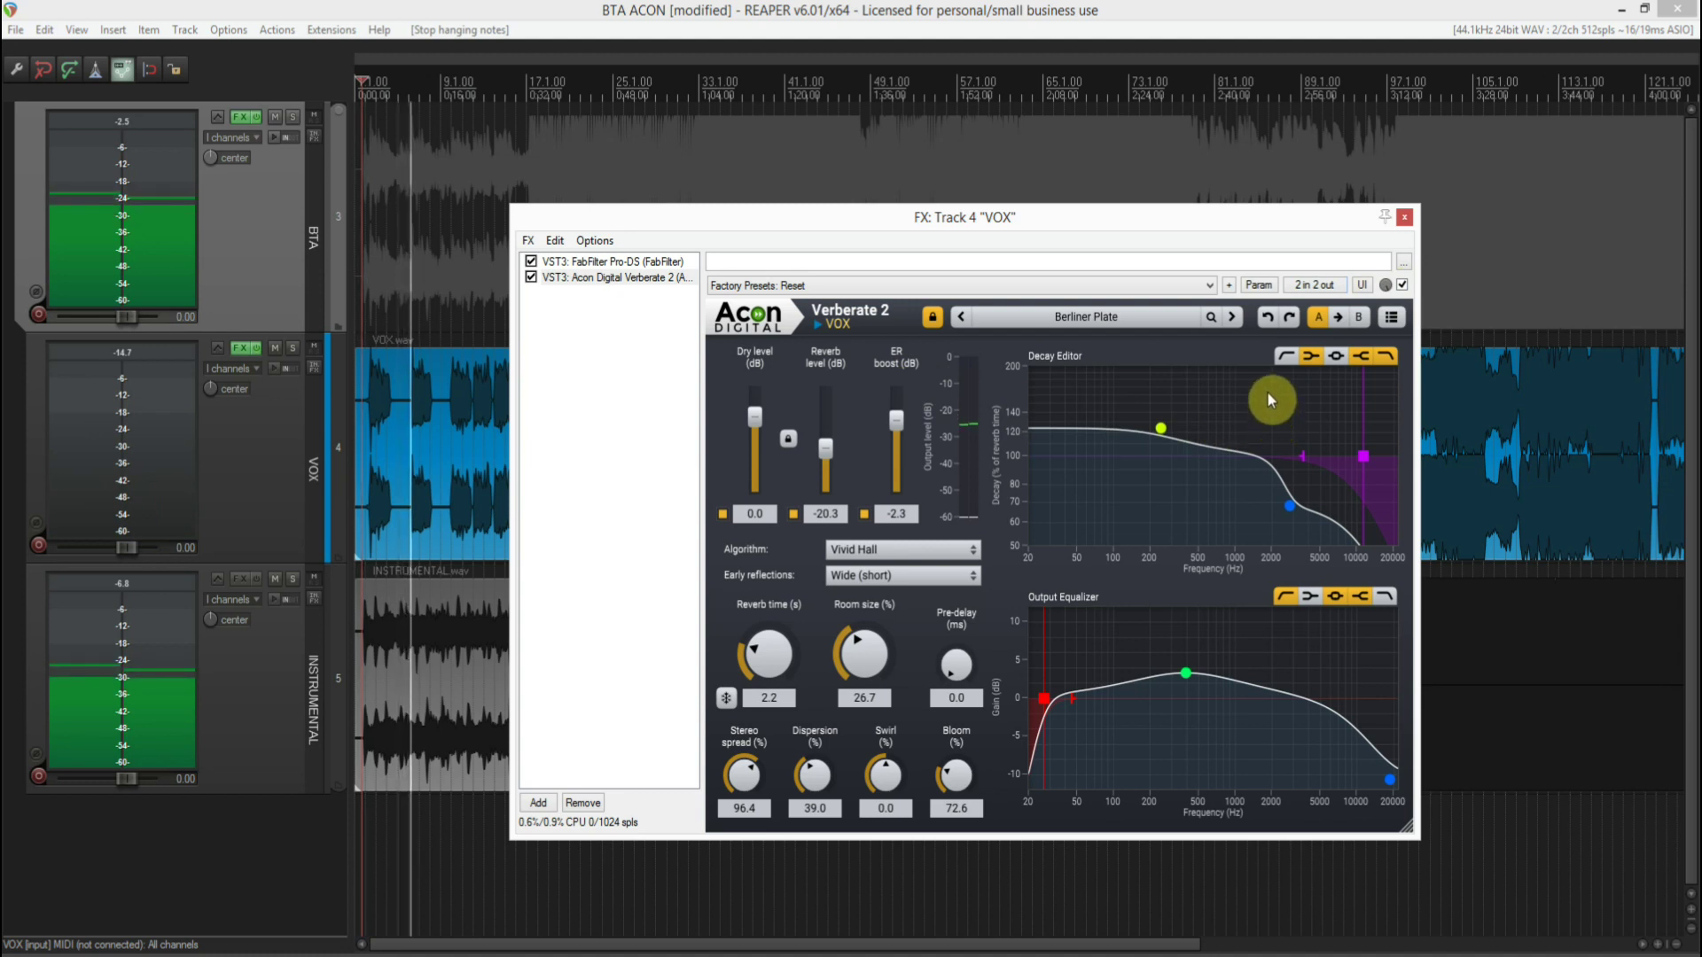
# - Compare the vocal with and without Verberate 2 during playback and lower the reverb level to -23.3 dB
pyautogui.click(1402, 285)
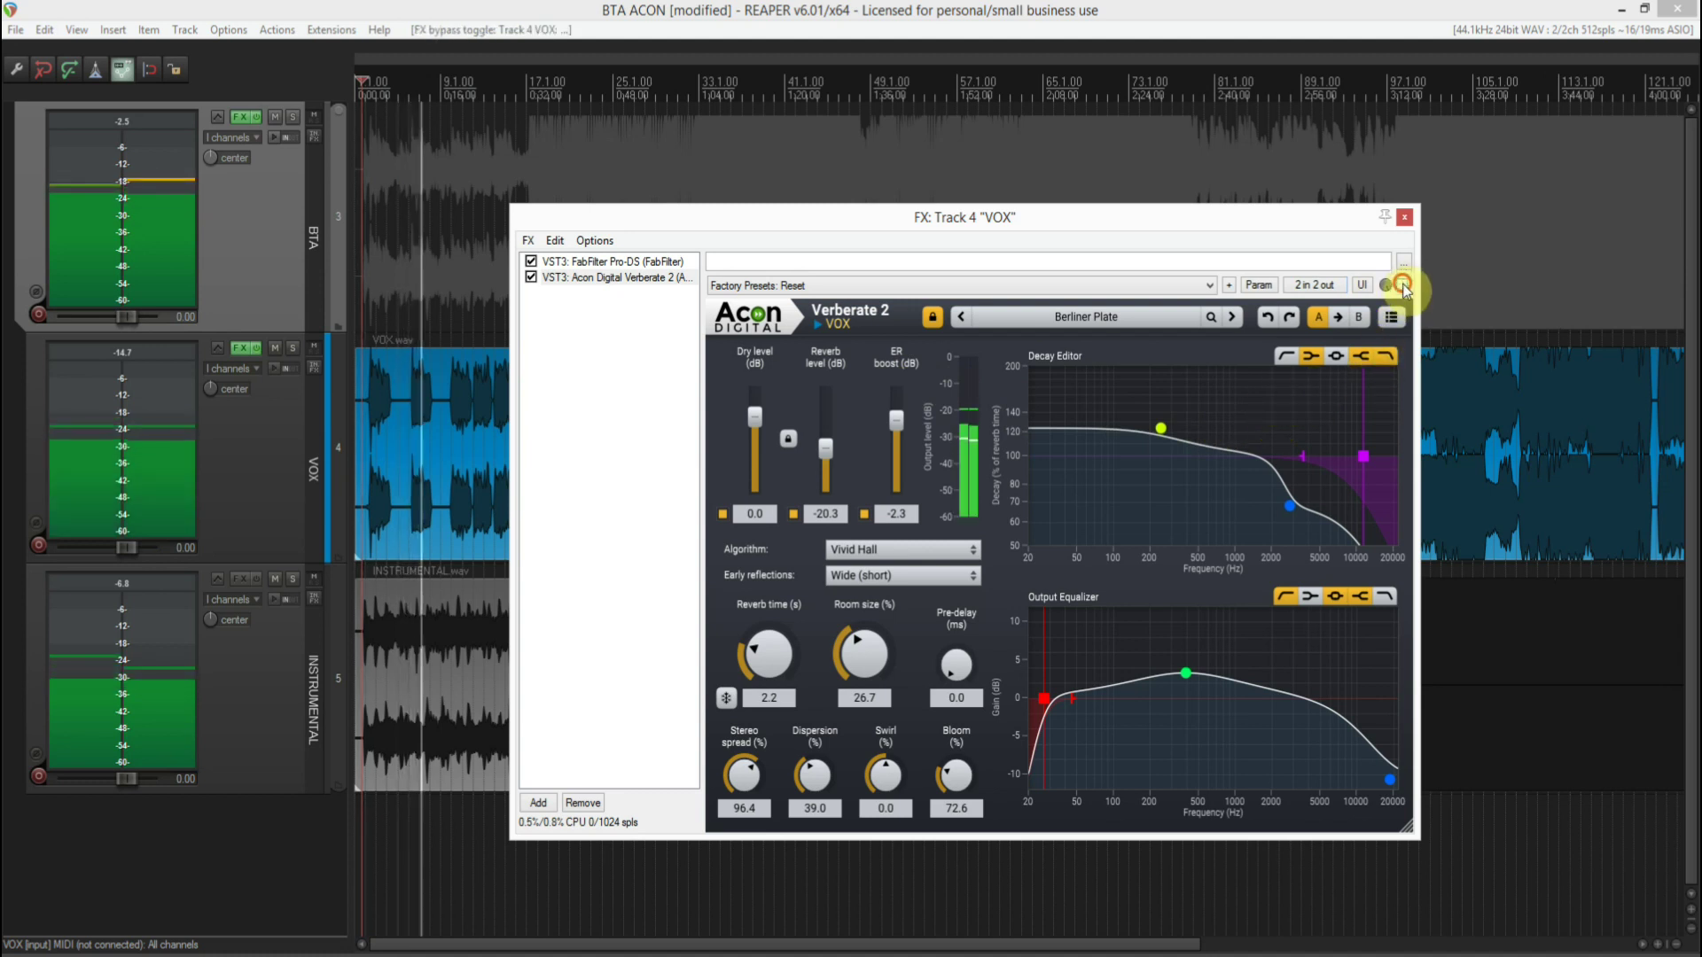
pyautogui.click(1401, 285)
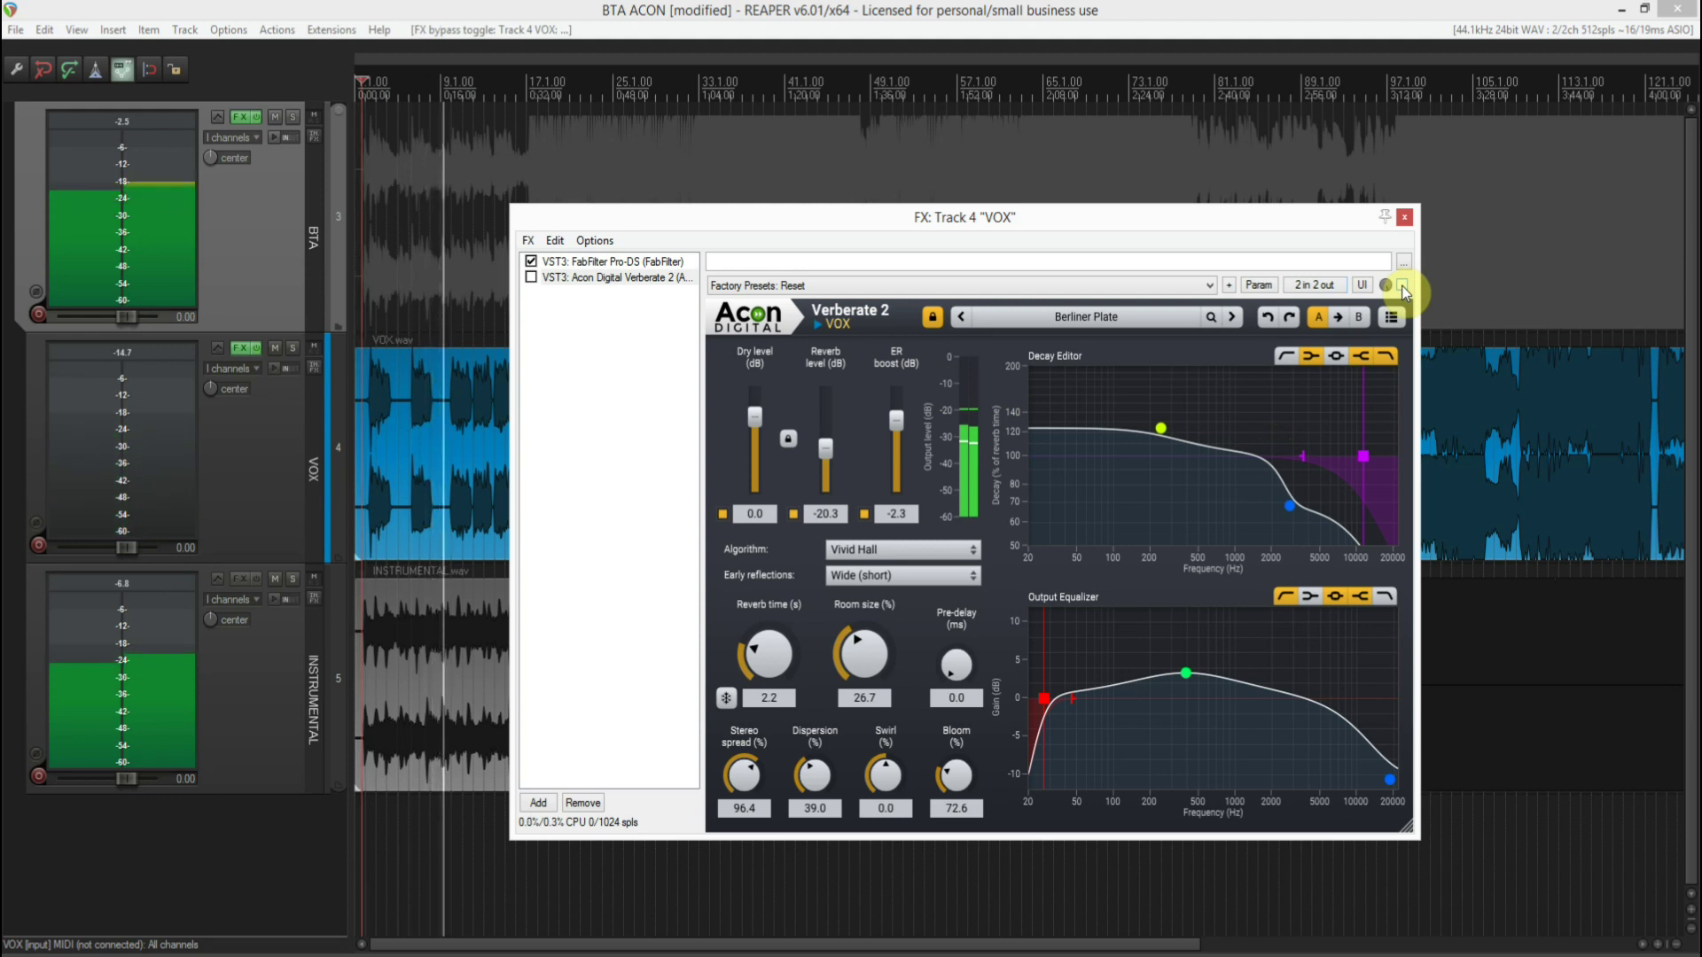
pyautogui.click(1401, 285)
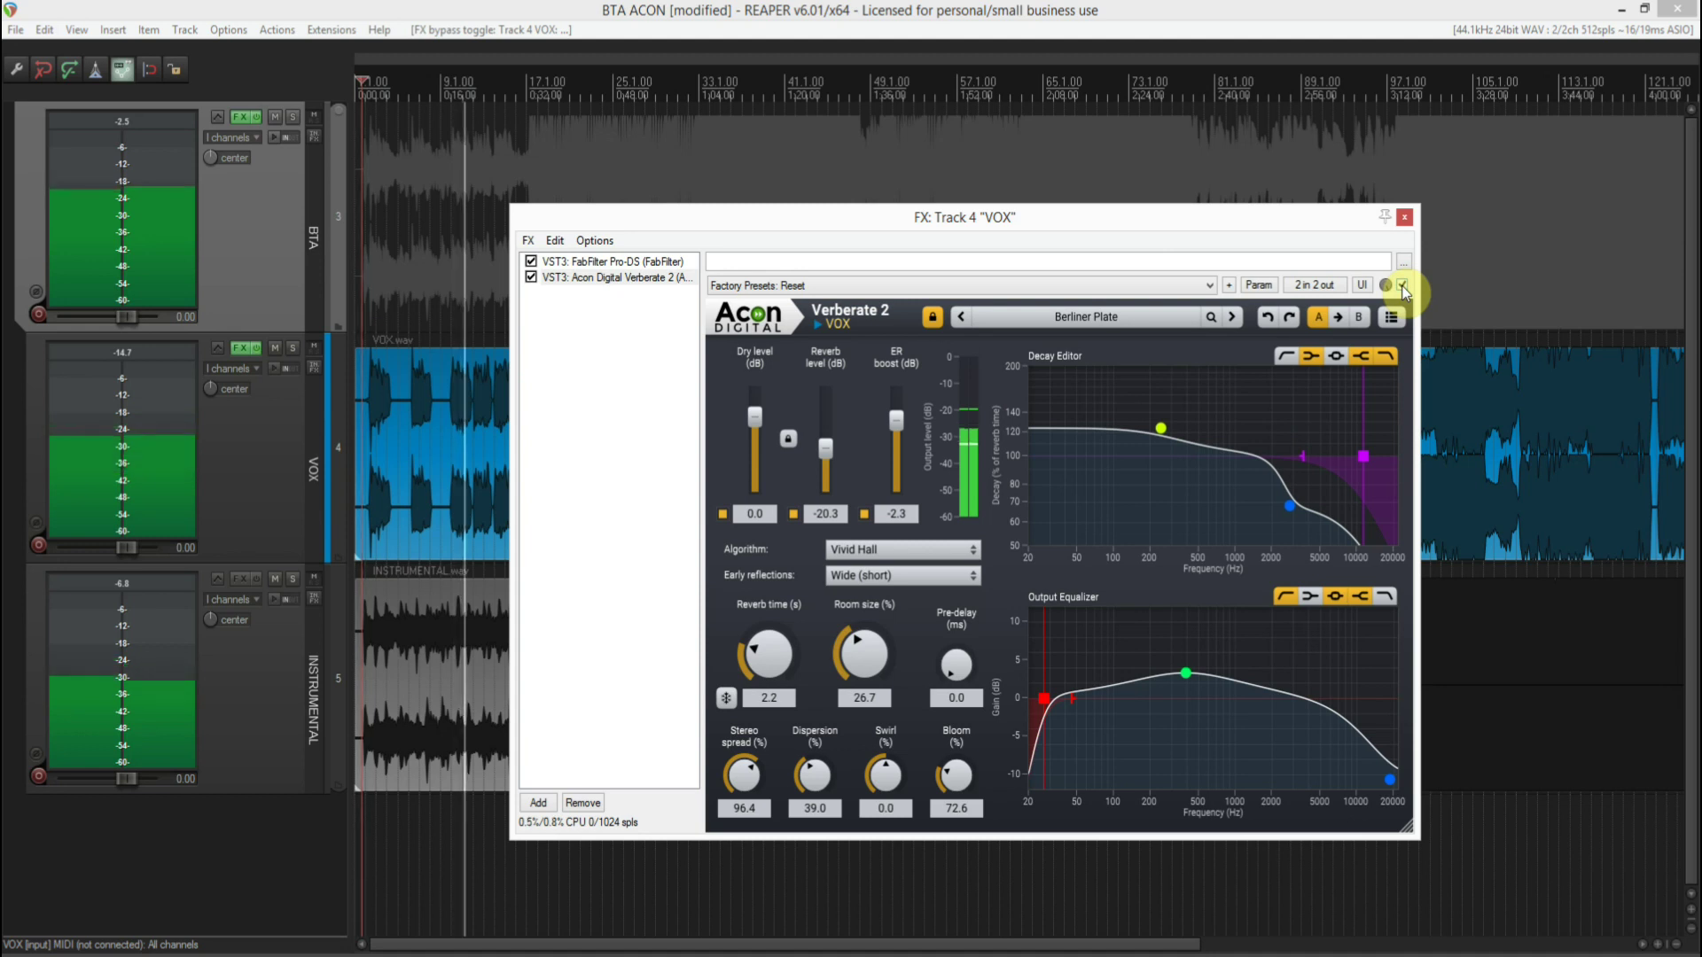
pyautogui.click(1402, 286)
pyautogui.scroll(-3, 827, 456)
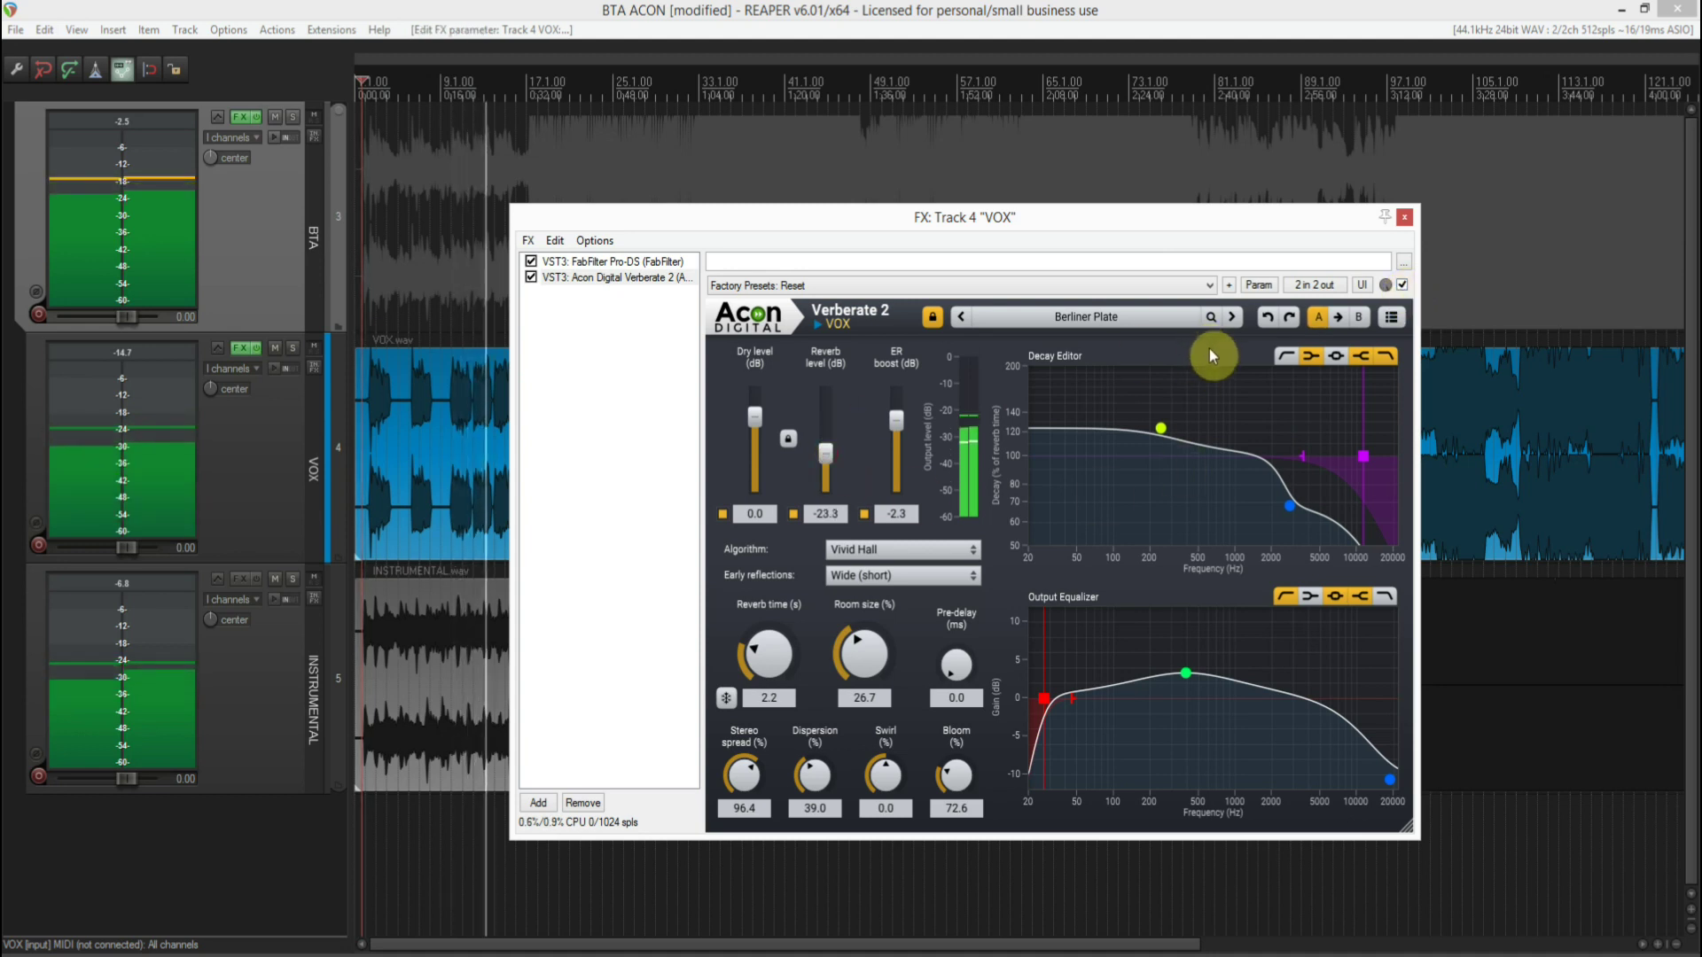
# - Load the Modern Plate - Huge preset and compare it with the bypassed vocal
pyautogui.click(1231, 318)
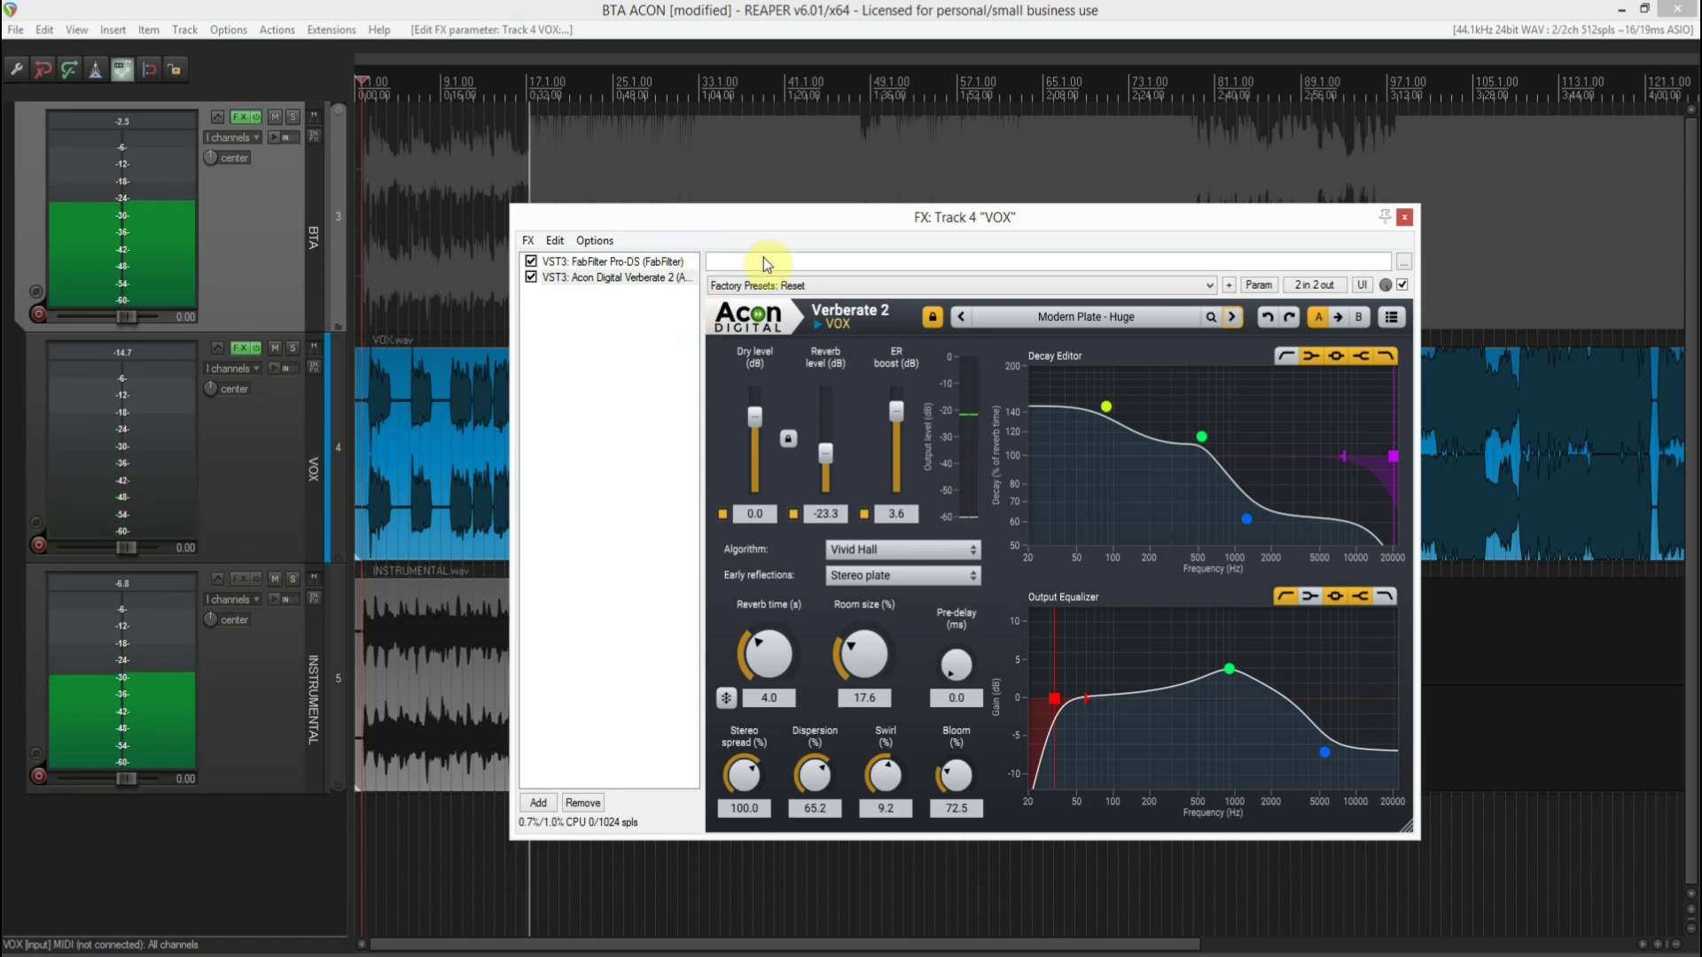
pyautogui.click(1403, 286)
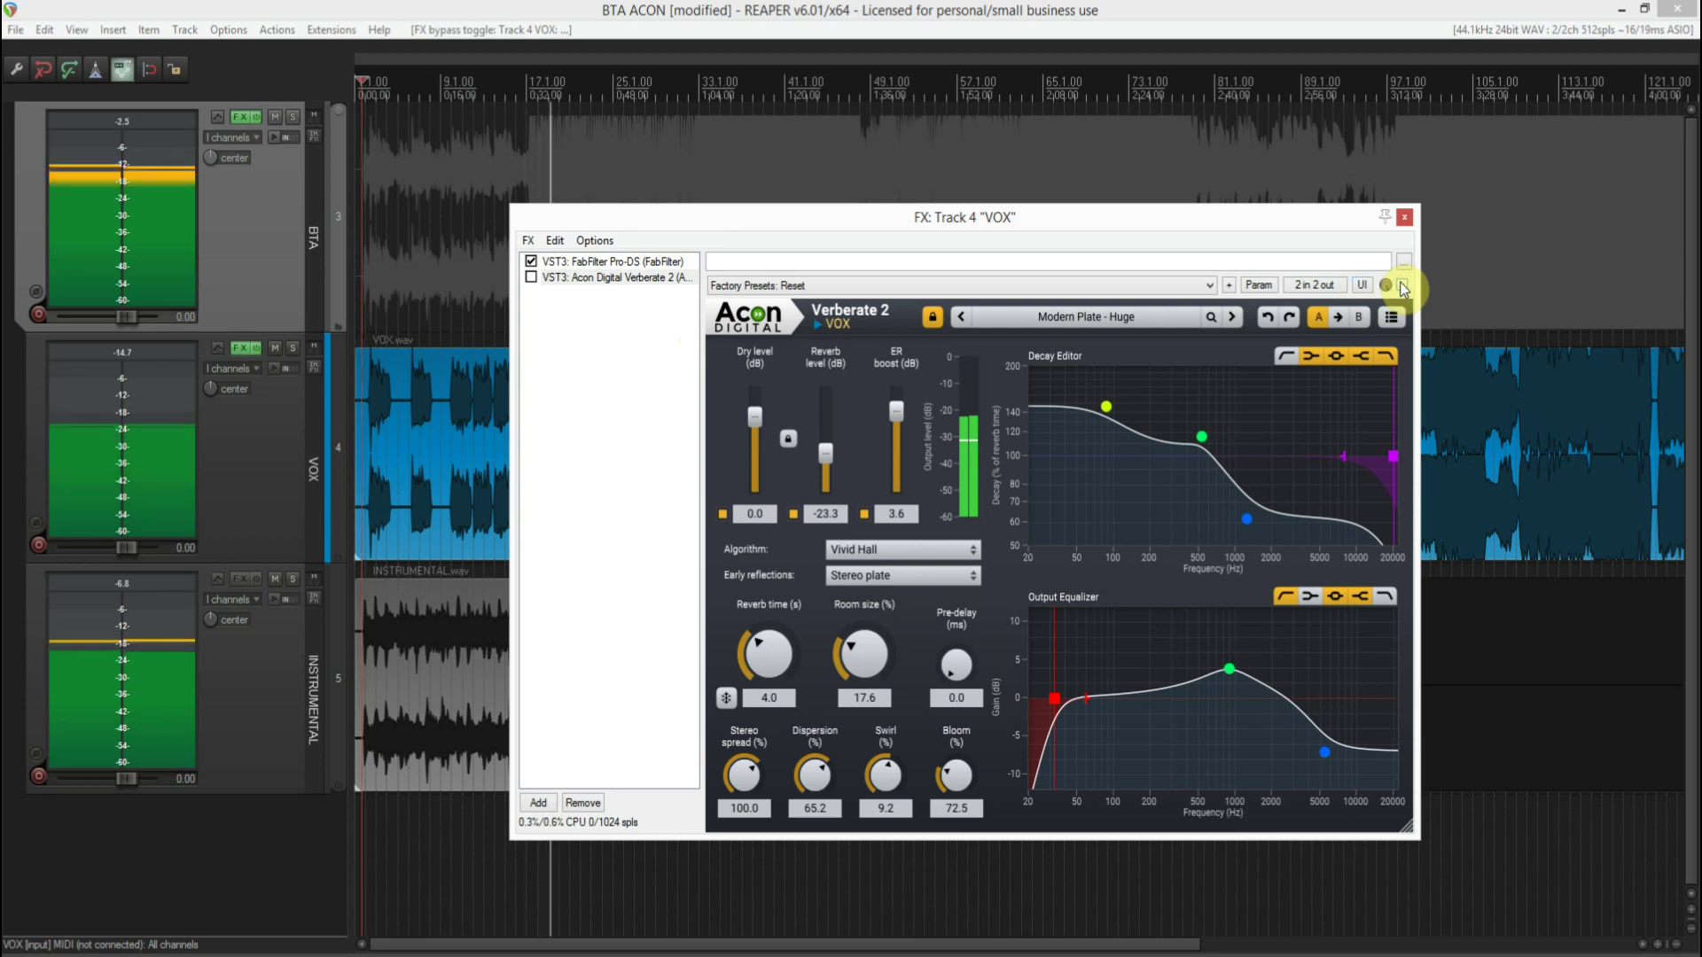
pyautogui.click(1402, 285)
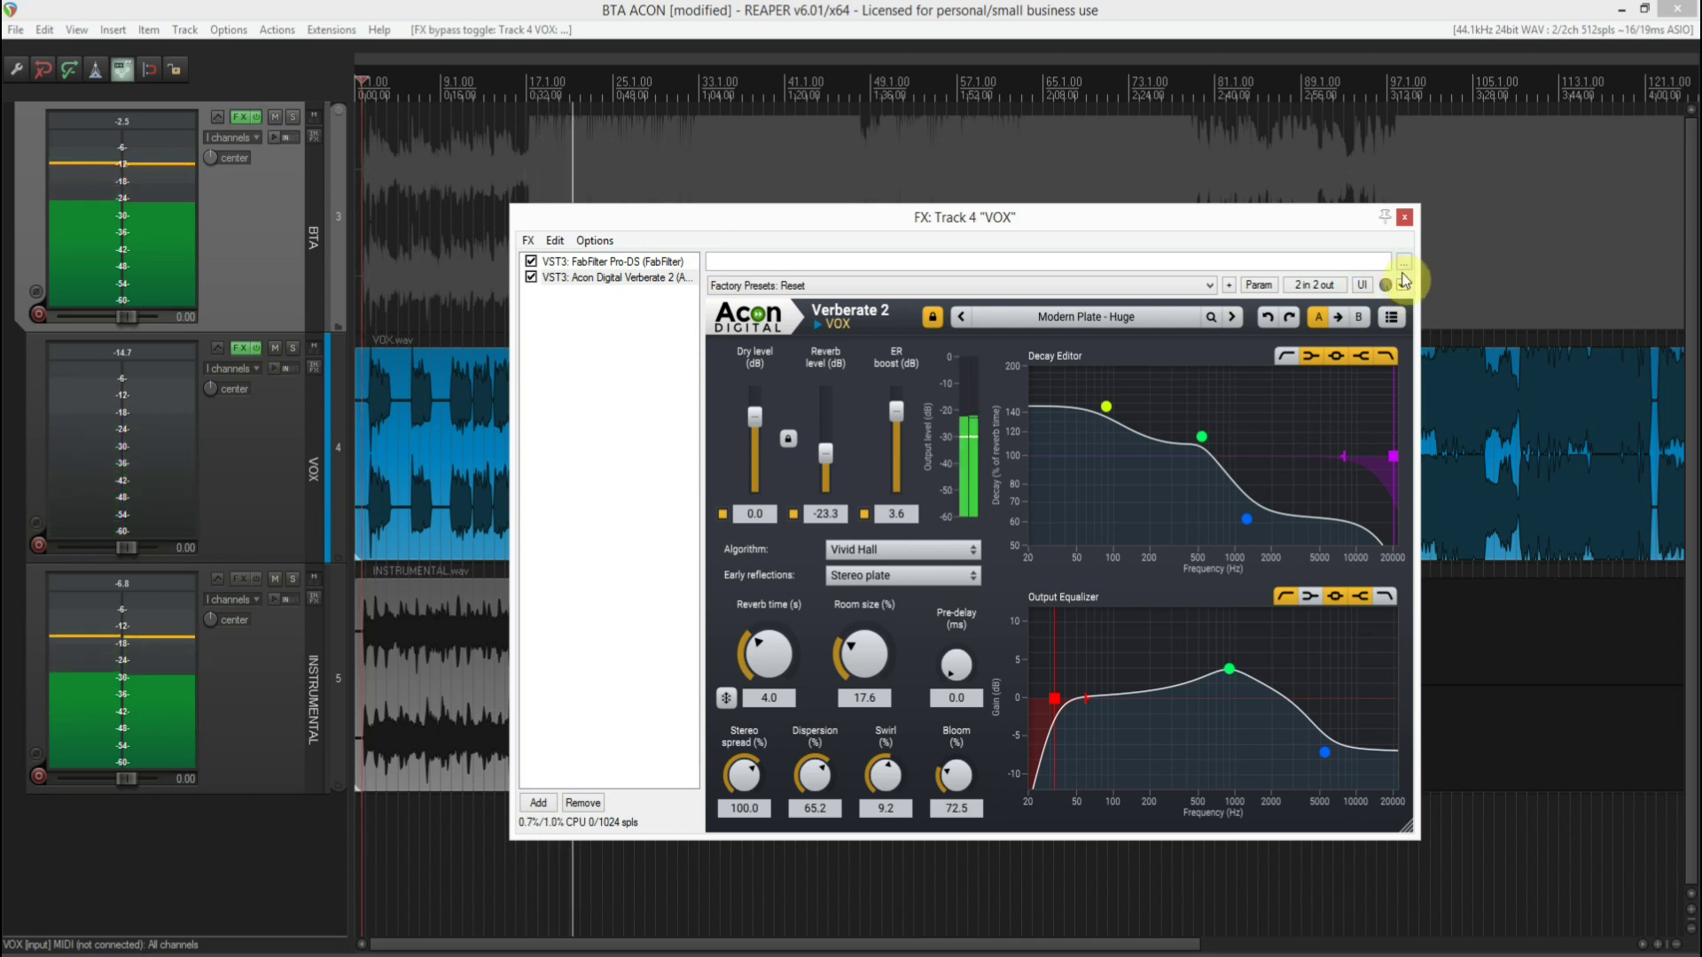
# - Load the Modern Plate - Large preset and compare it with the bypassed vocal
pyautogui.click(1239, 318)
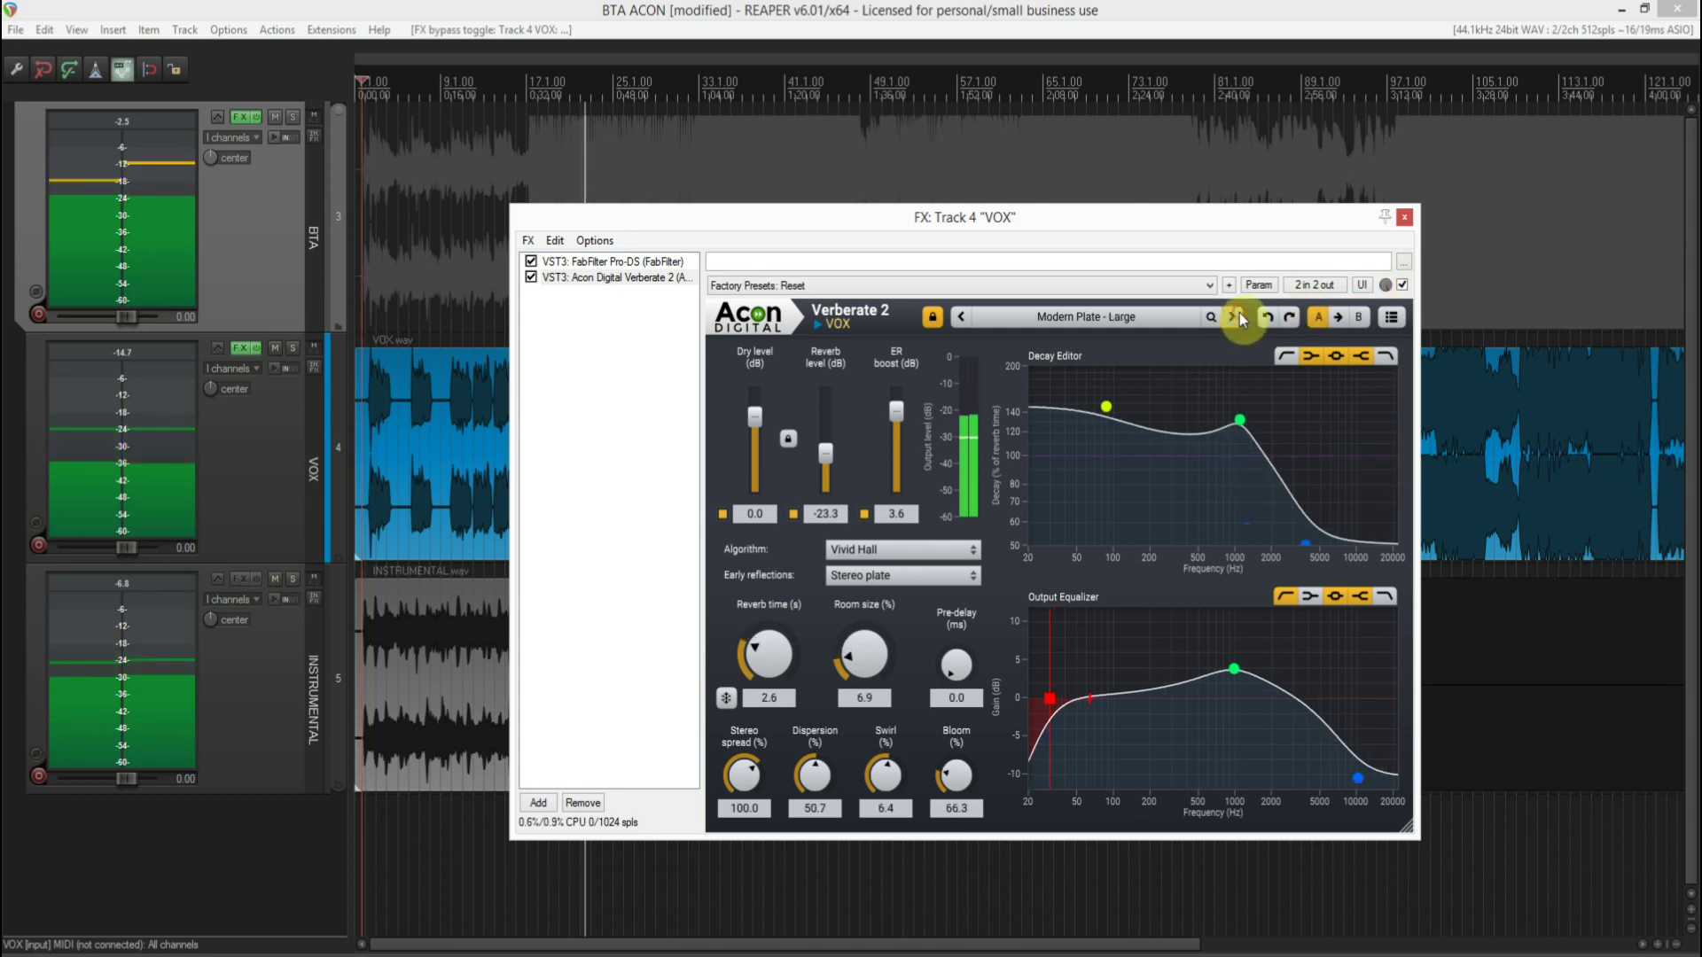
pyautogui.click(1402, 285)
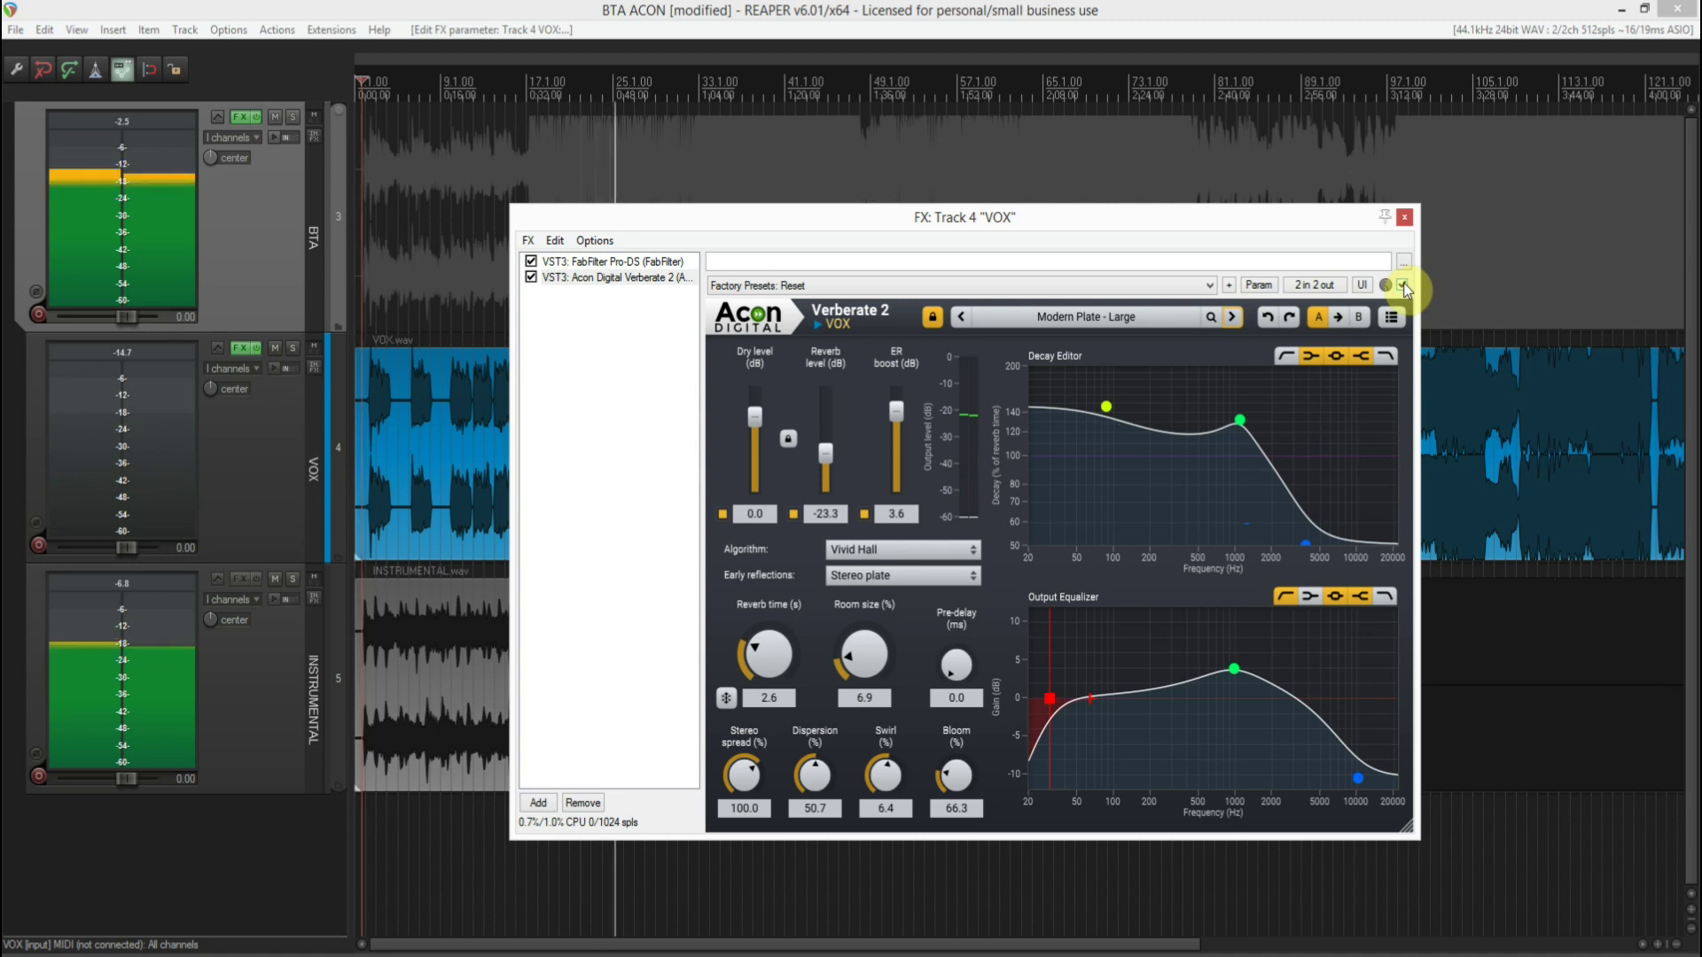
pyautogui.click(1402, 284)
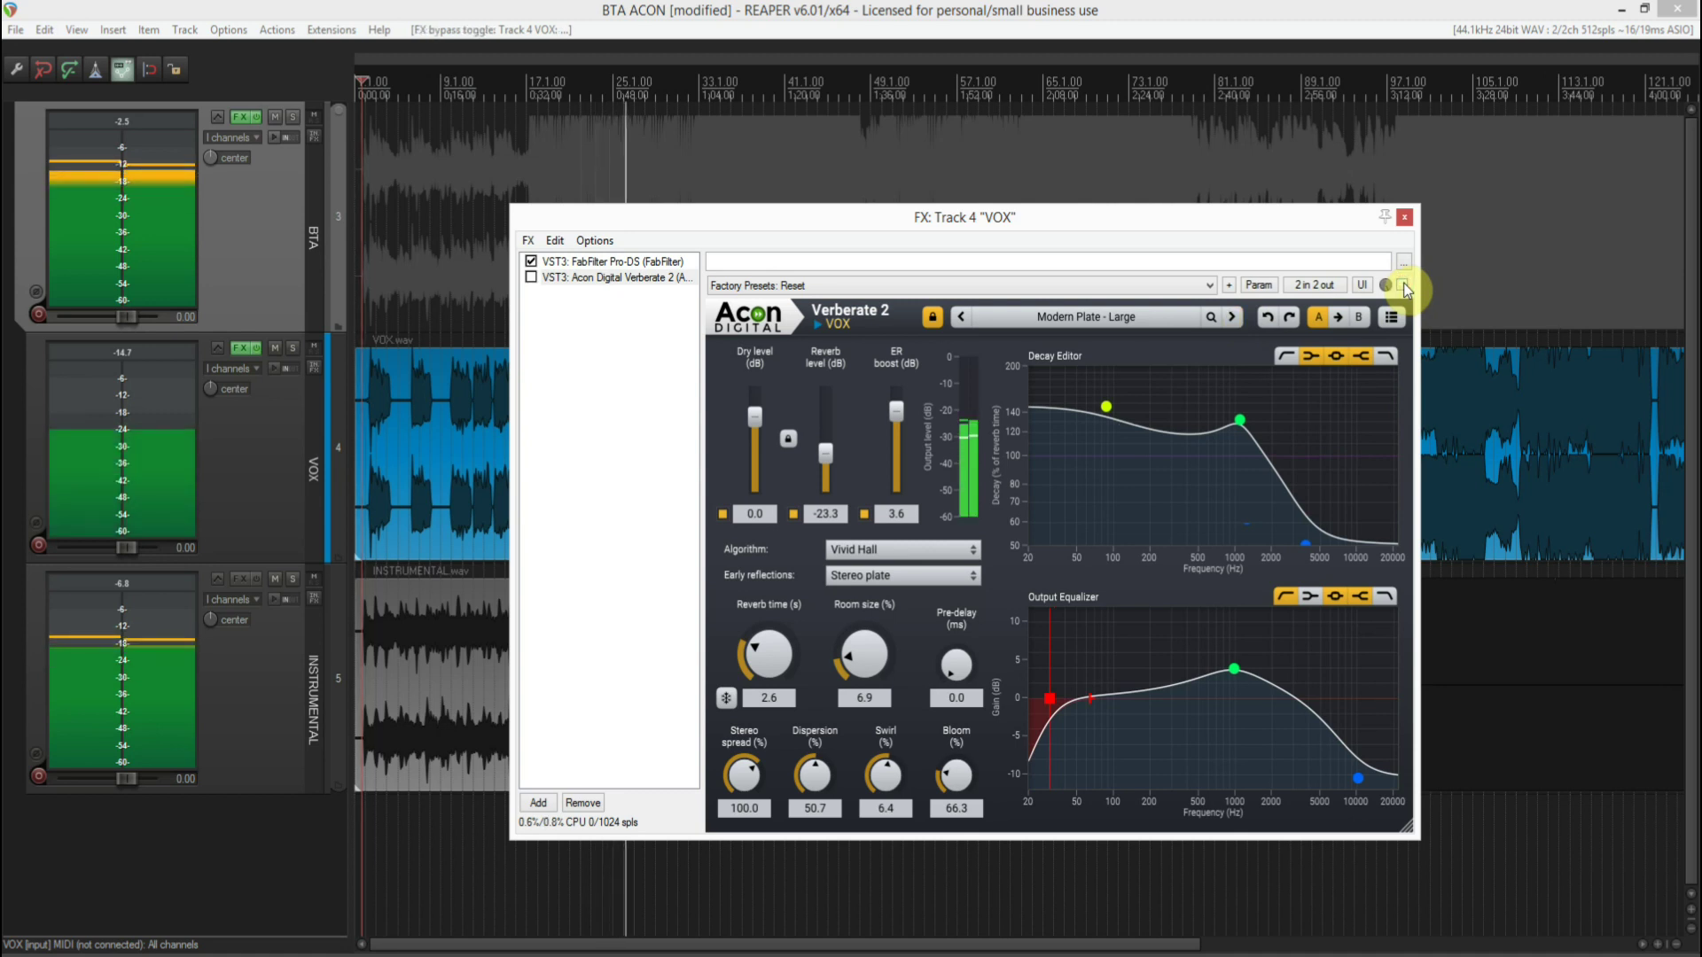
pyautogui.click(1402, 285)
# - Load the Modern Plate preset, compare it with the bypassed vocal, and restart playback from around bar 9
pyautogui.click(1261, 319)
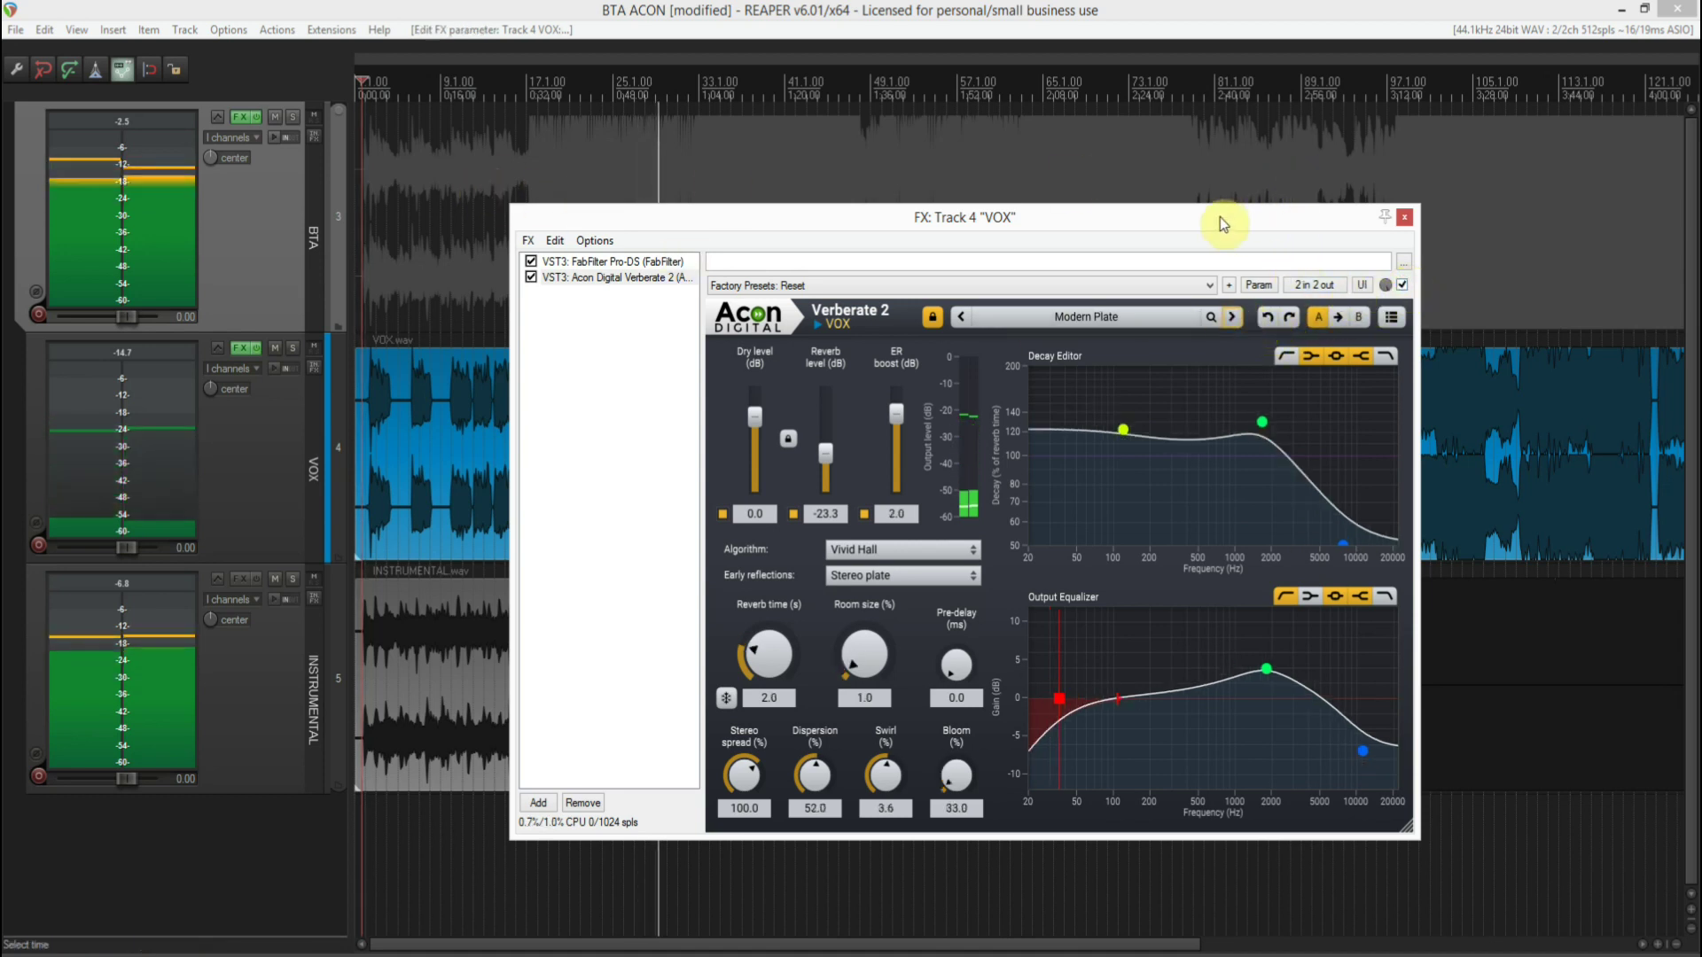
pyautogui.moveTo(1220, 216); pyautogui.dragTo(1227, 346)
pyautogui.click(1409, 415)
pyautogui.click(1409, 415)
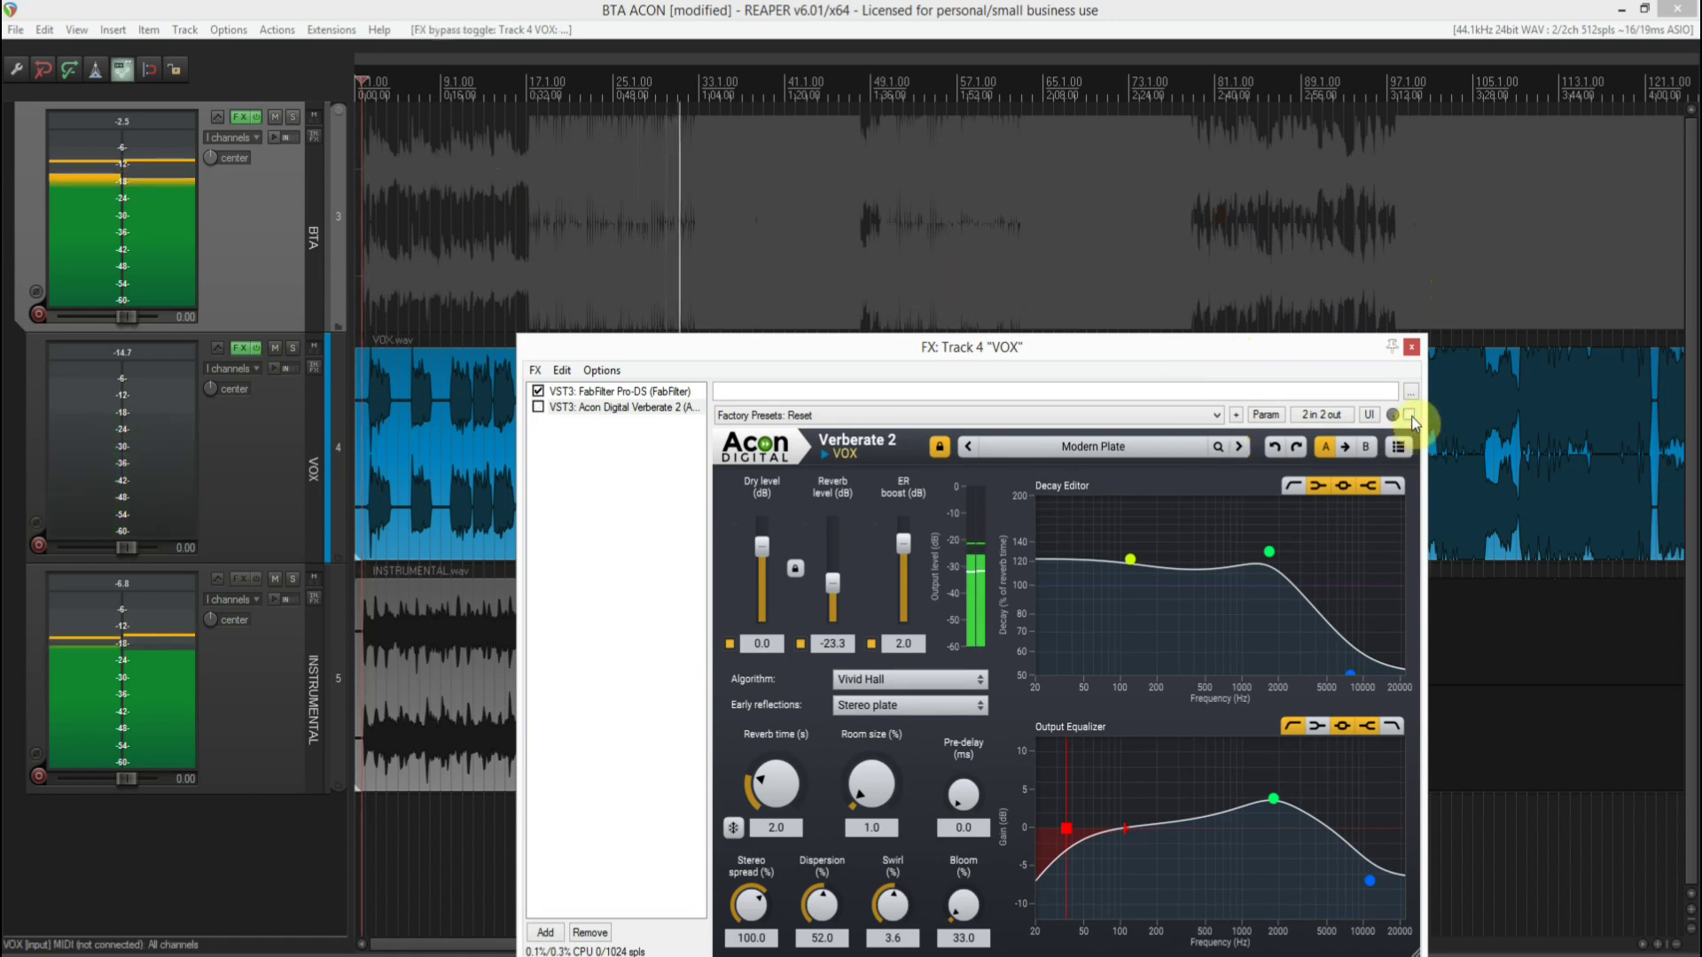
pyautogui.click(441, 89)
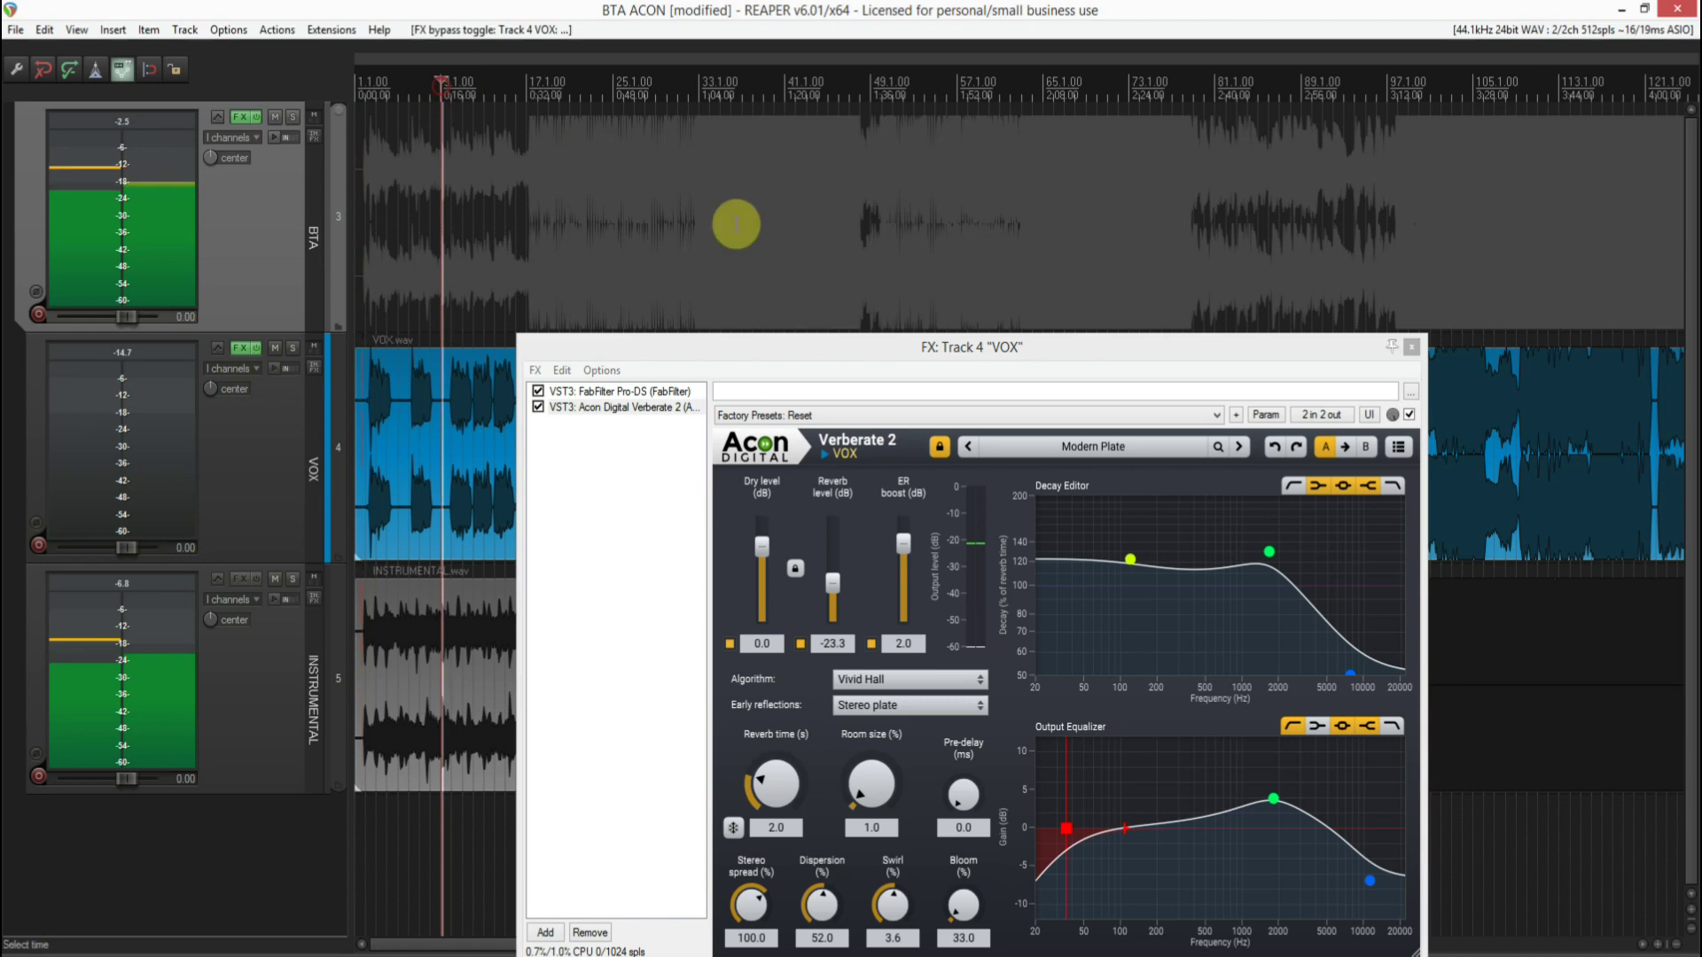
# - Load the Natural Plate preset and compare it with the bypassed vocal
pyautogui.click(1238, 447)
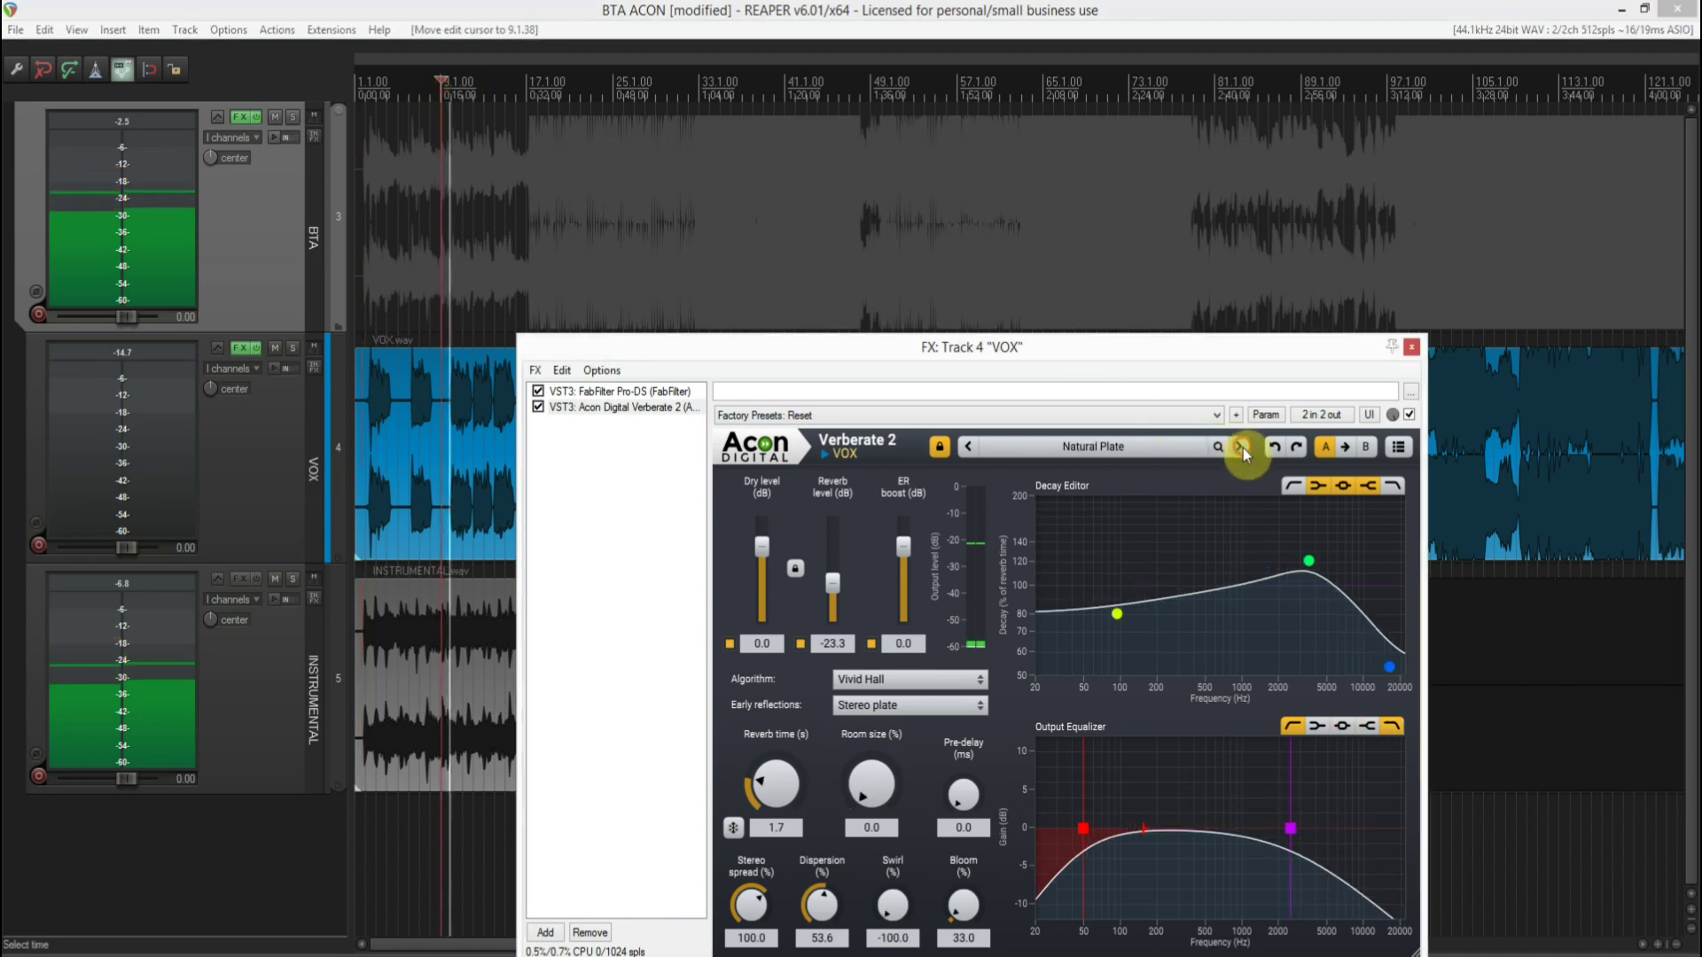
pyautogui.click(1410, 417)
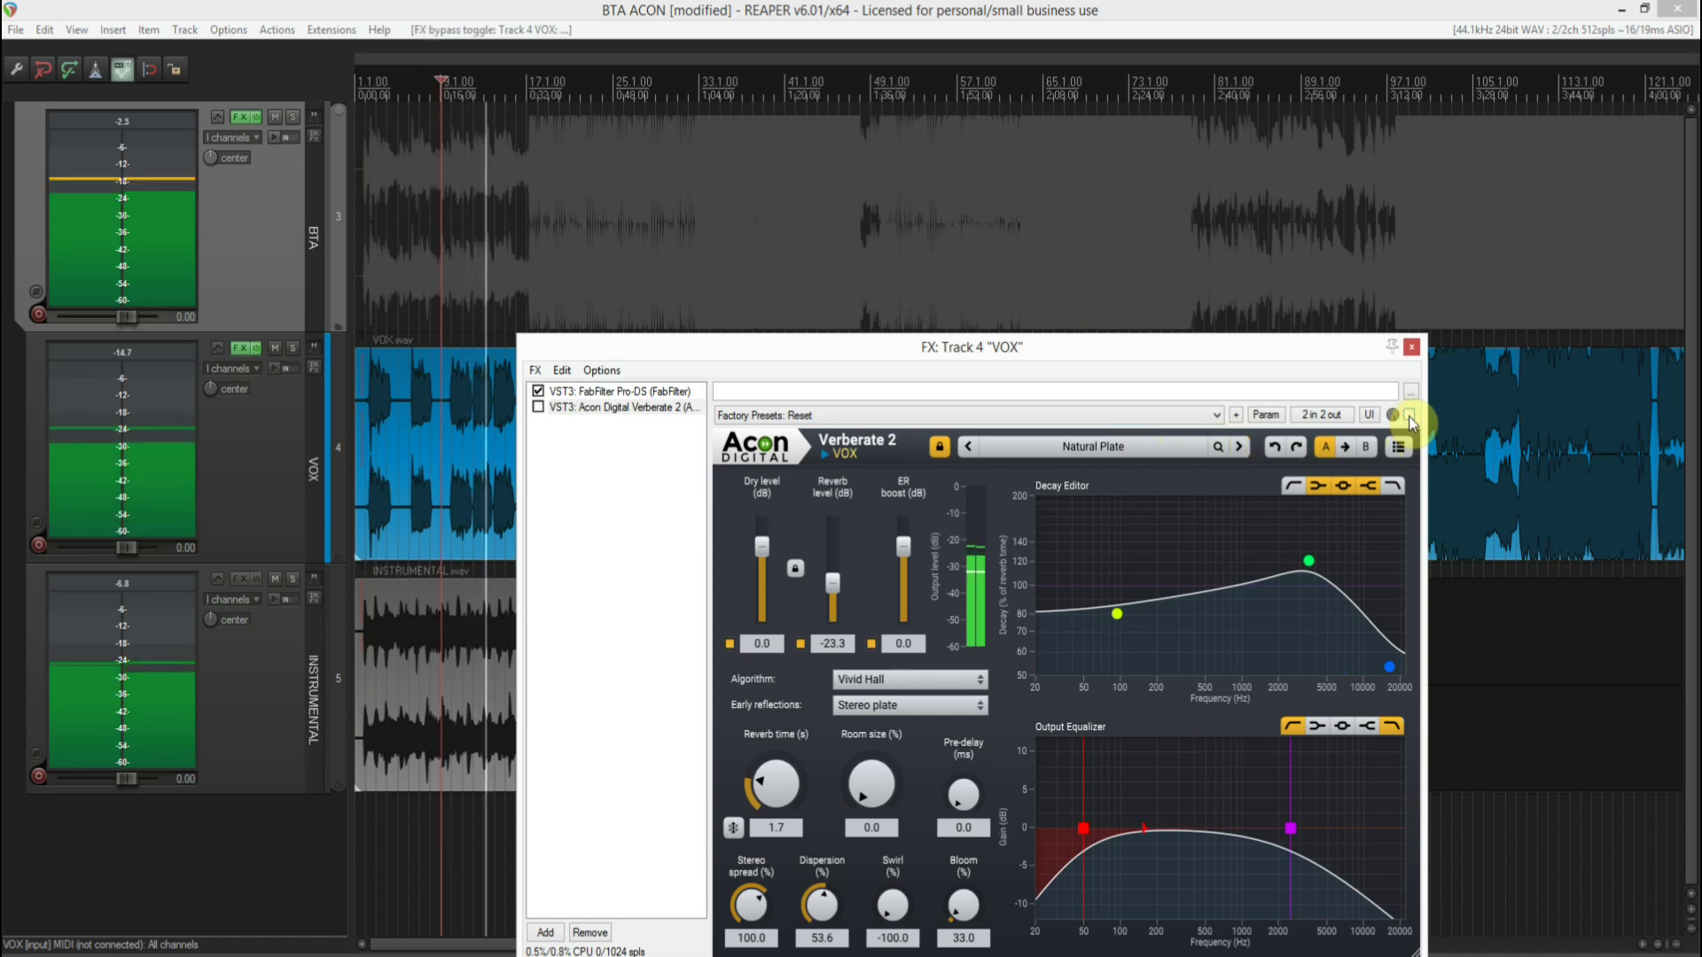
pyautogui.click(1410, 417)
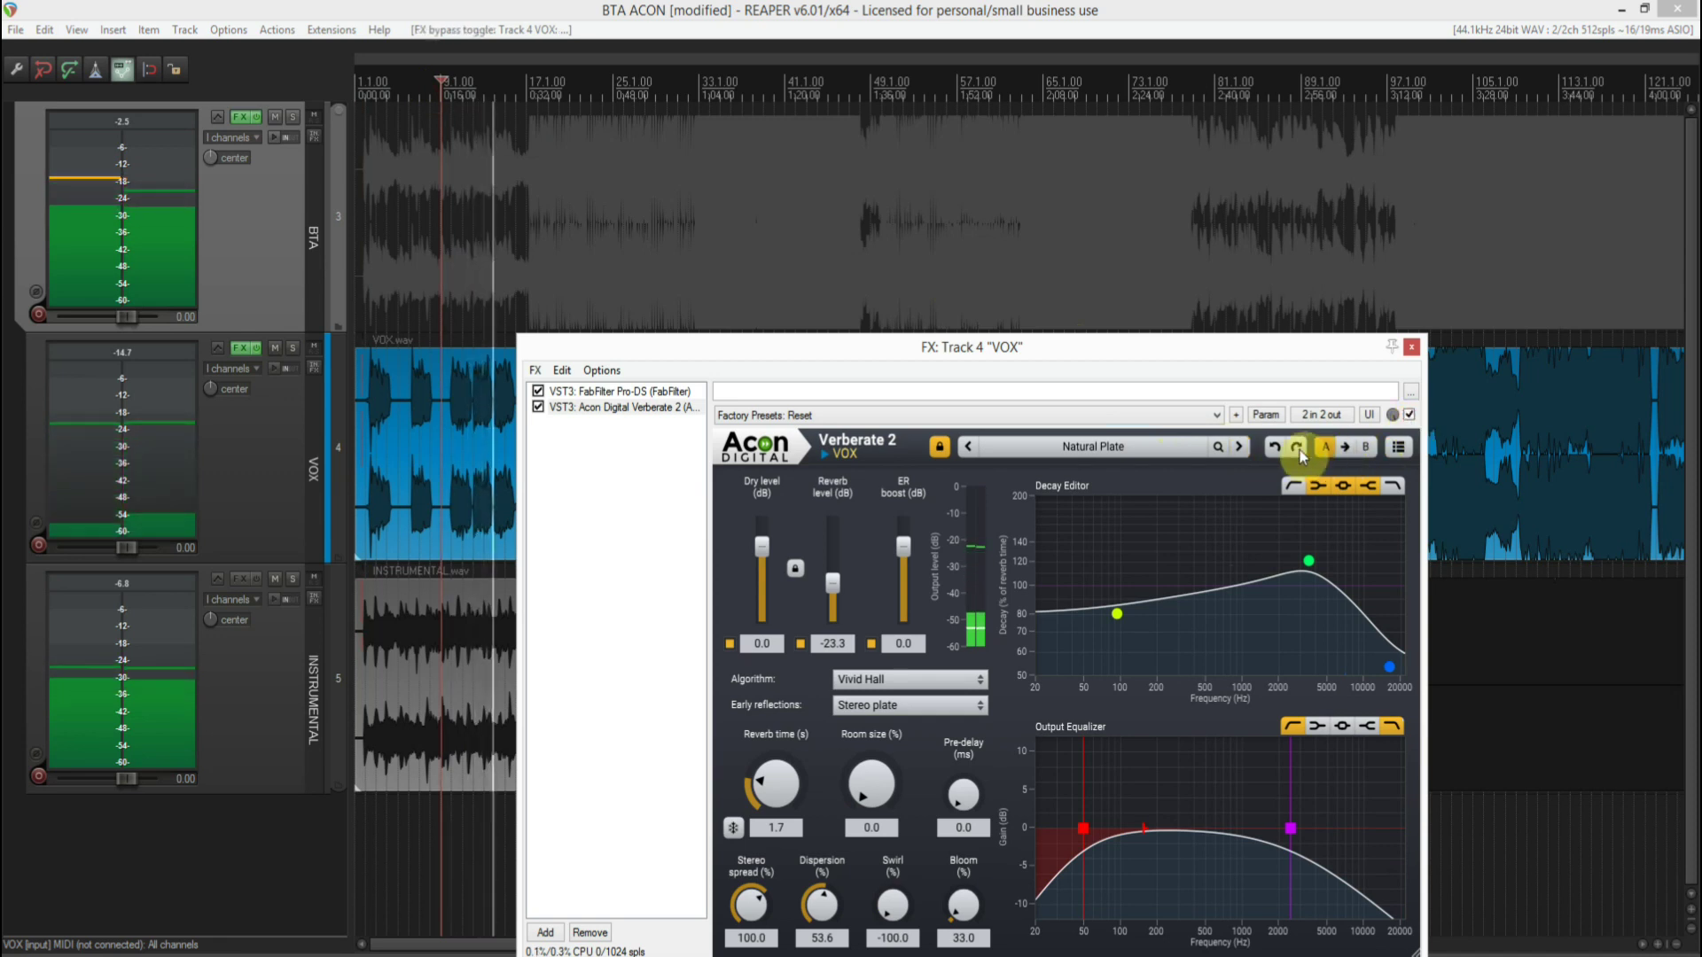
# - Audition Resonant Plate 140, Vivid Plate 140 and Vivid Plate 240, comparing the last preset with the bypassed vocal
pyautogui.click(1241, 447)
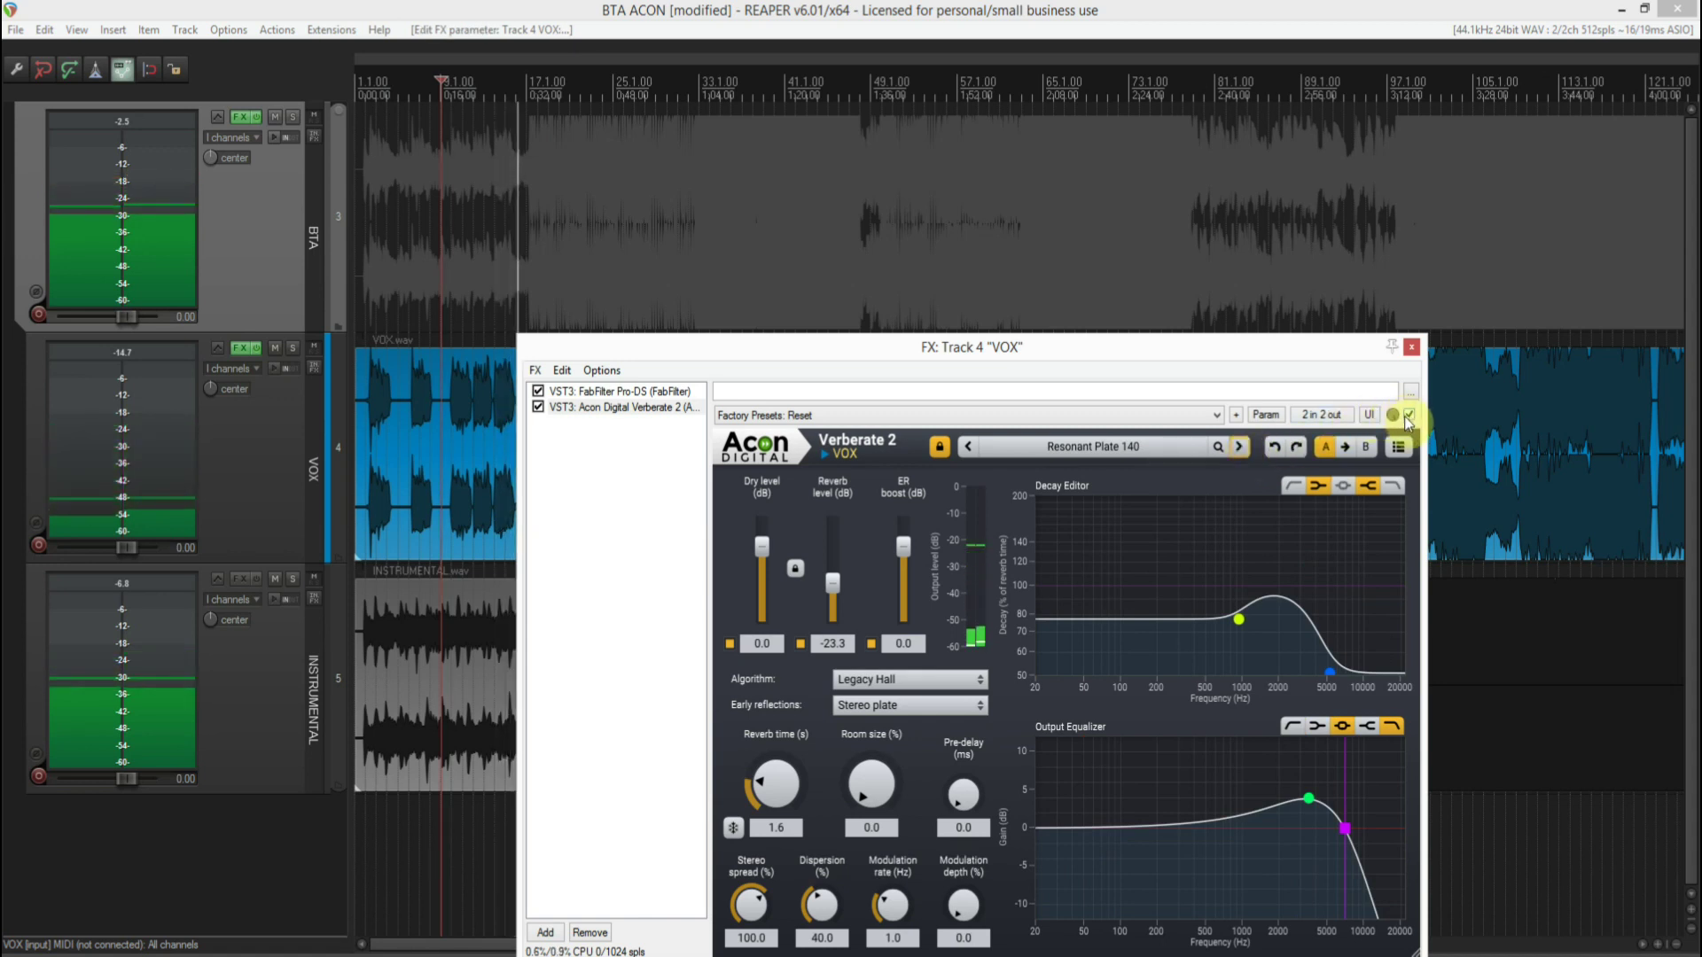
pyautogui.click(1241, 447)
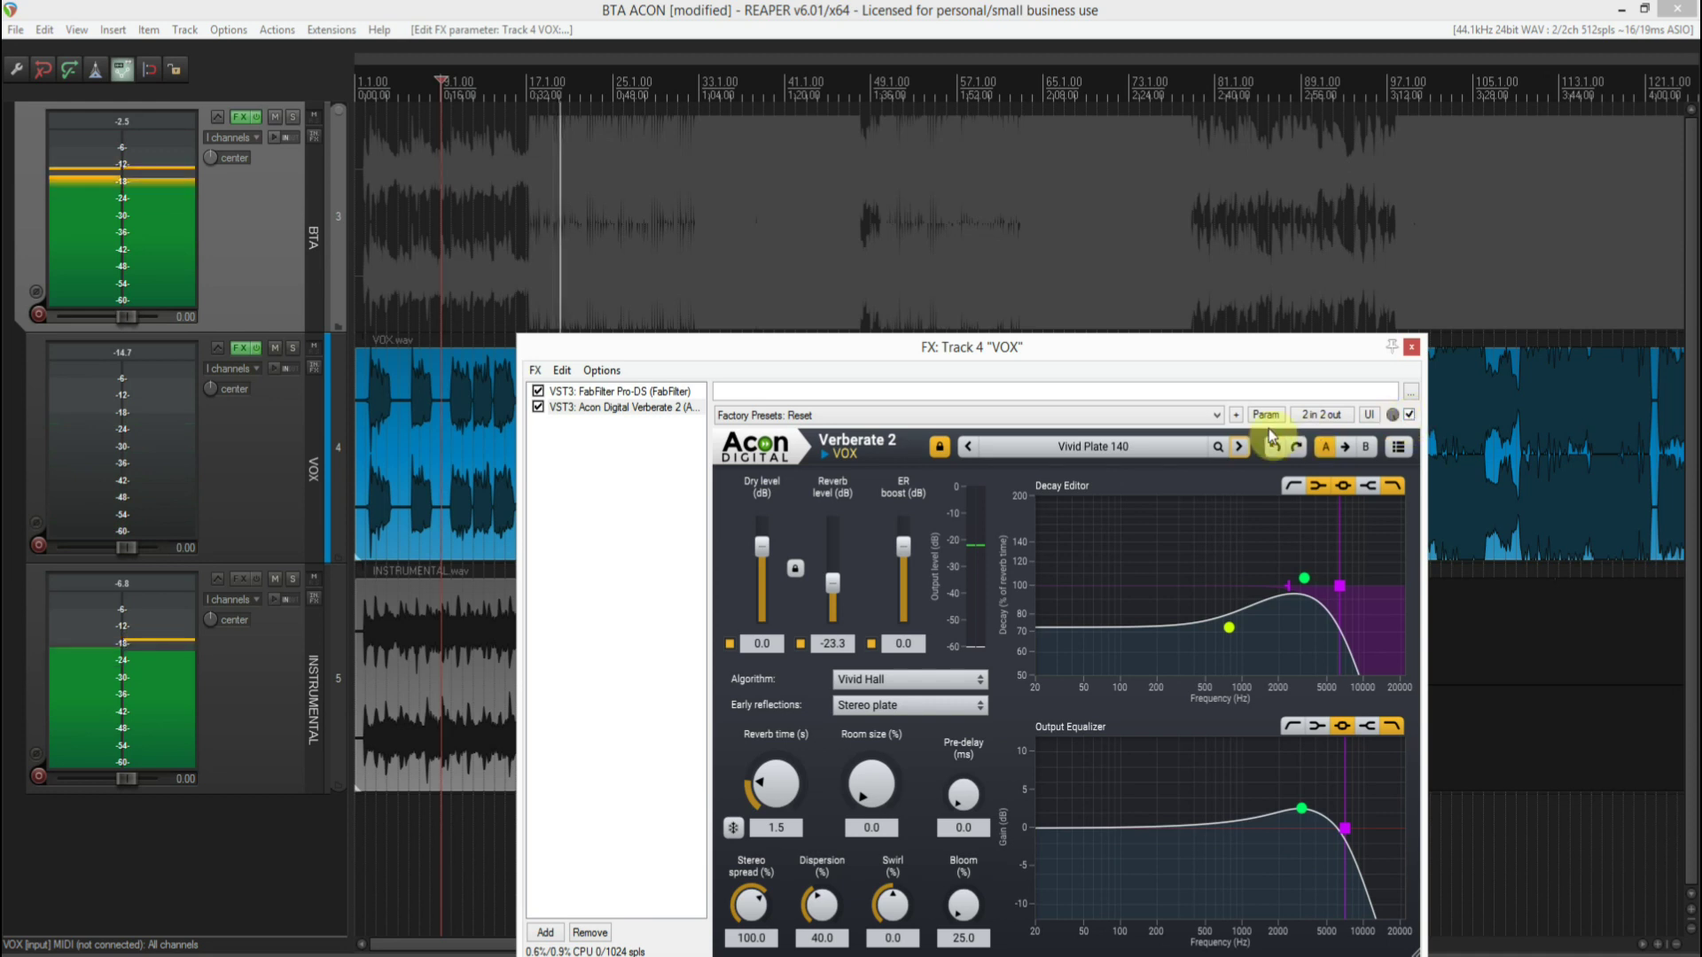
pyautogui.click(1243, 446)
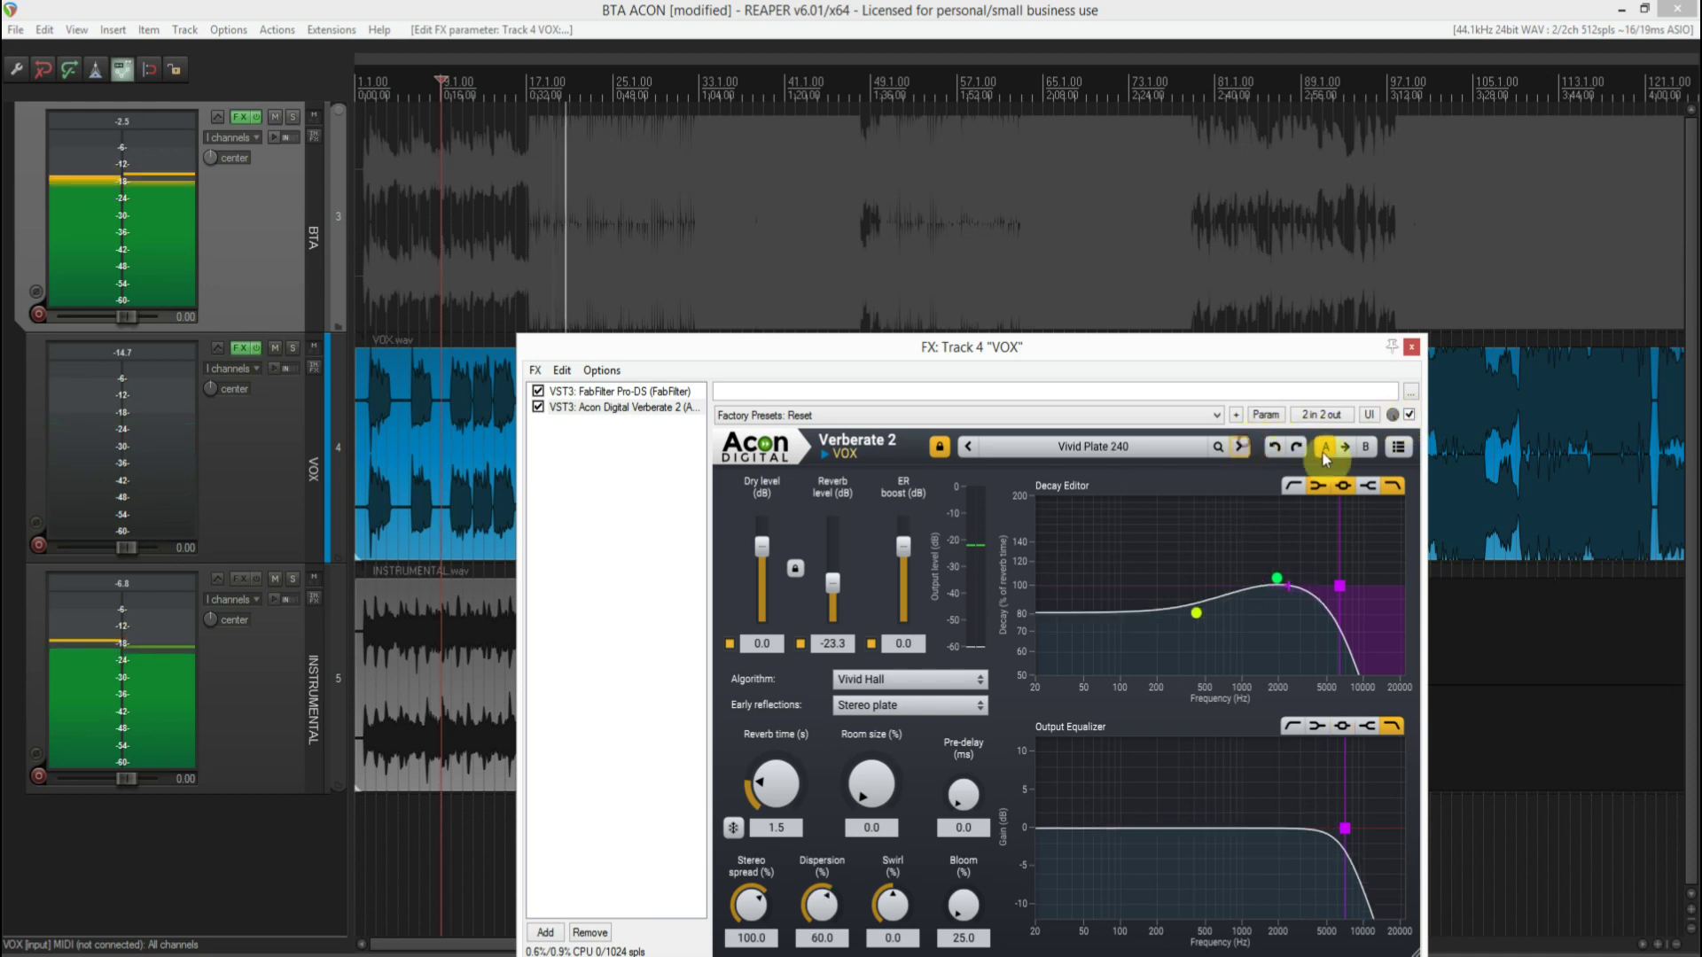
pyautogui.click(1408, 415)
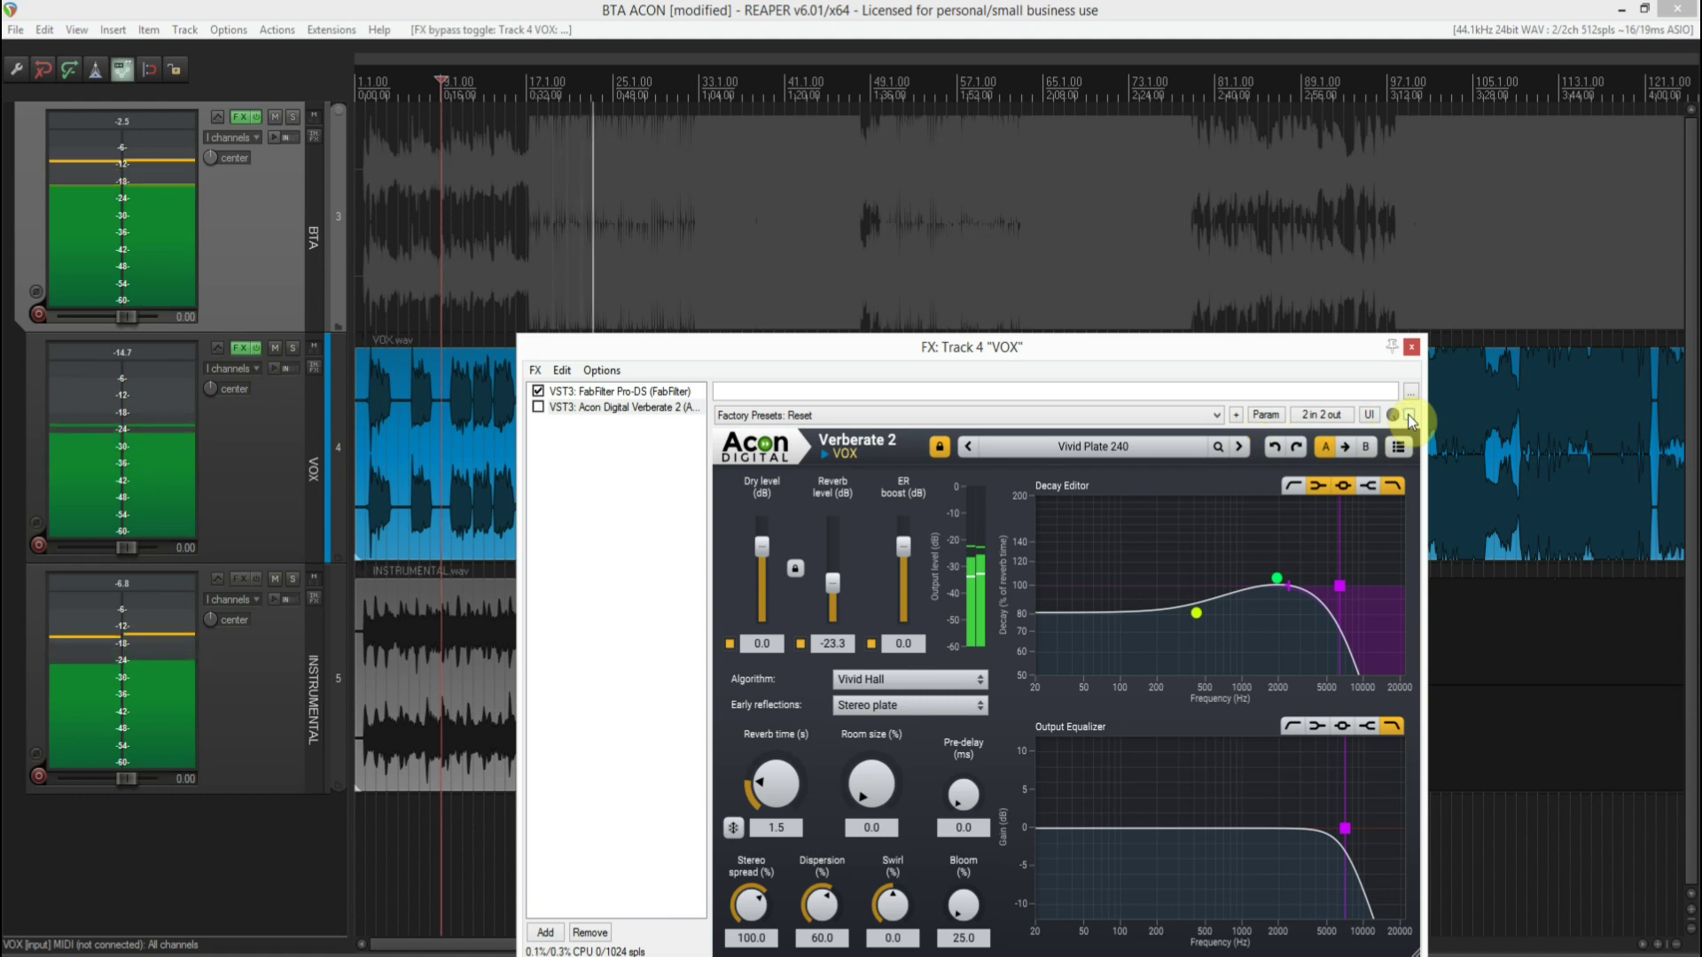
pyautogui.click(1410, 415)
# - Audition the Vocal On A Plate and Warm Vivid Plate presets, comparing each with the bypassed vocal
pyautogui.click(1240, 446)
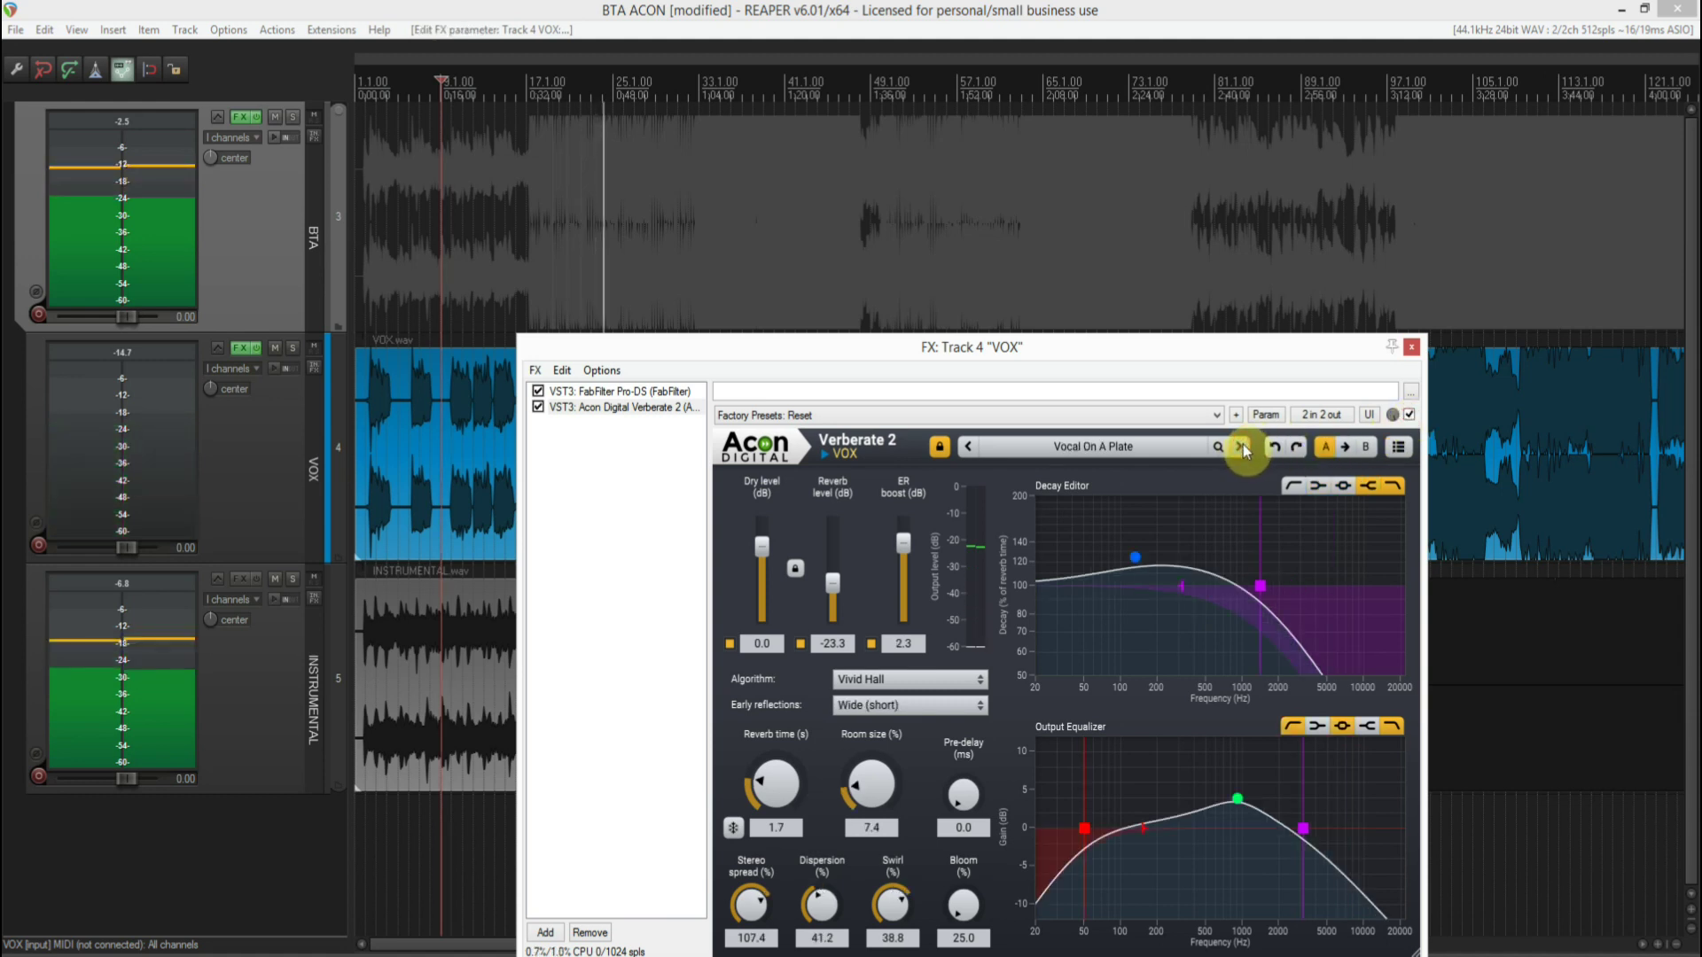
pyautogui.click(1409, 415)
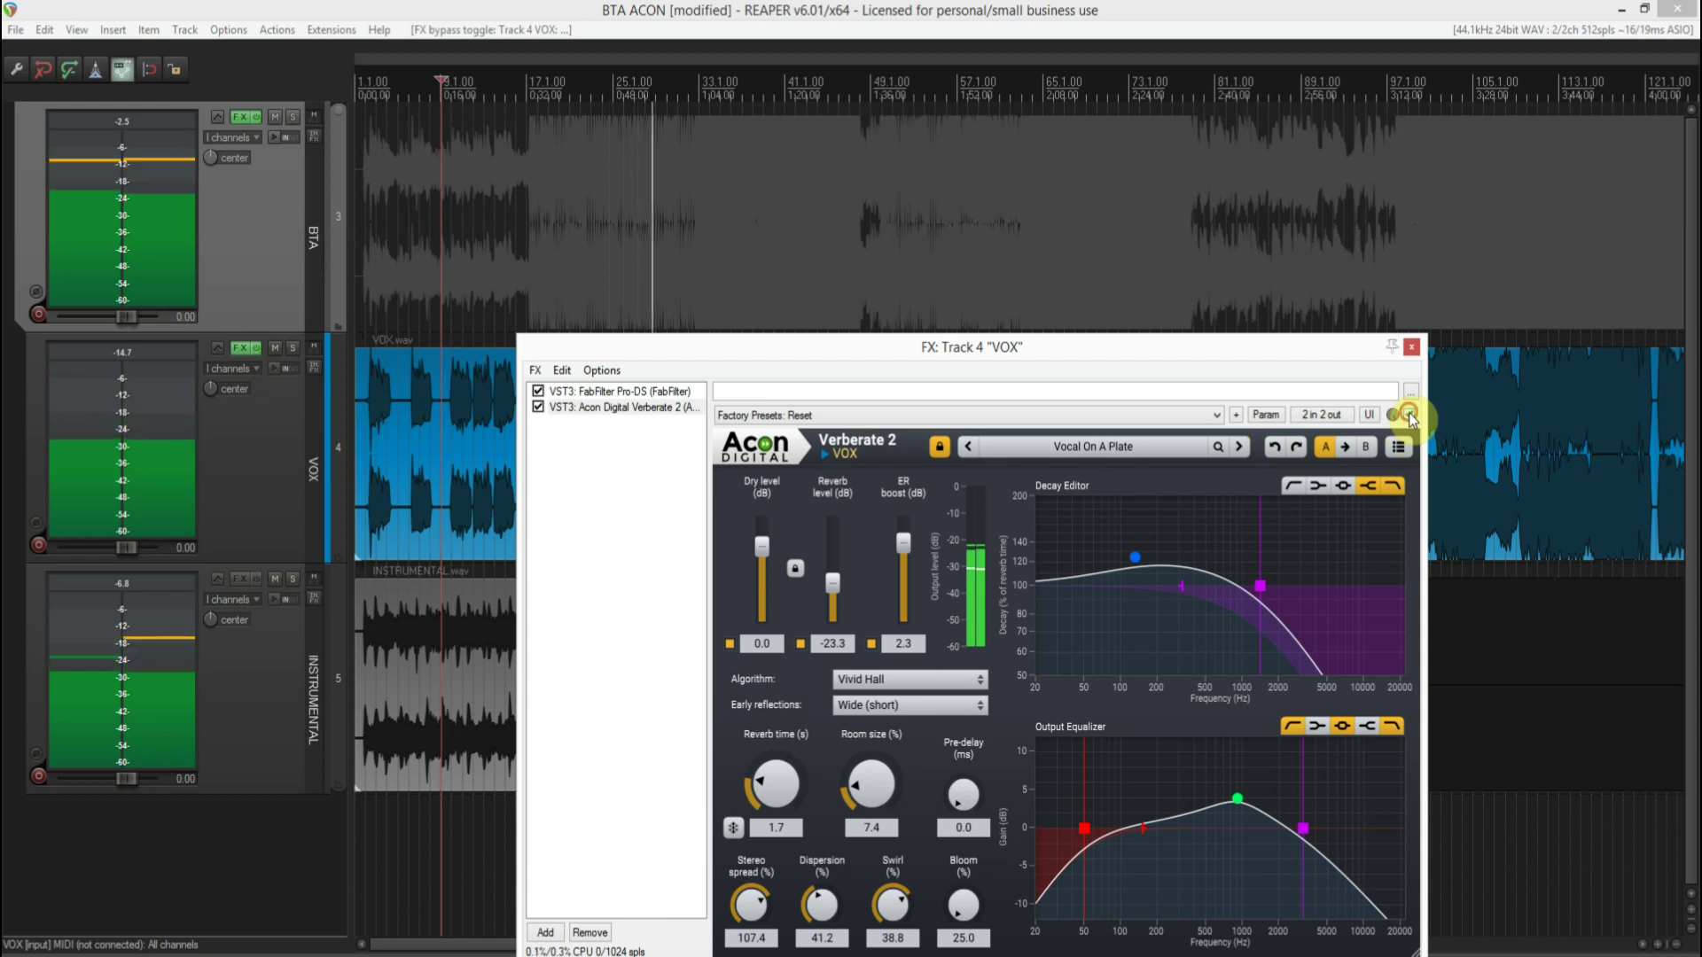
pyautogui.click(1239, 447)
pyautogui.click(1411, 416)
pyautogui.click(1410, 416)
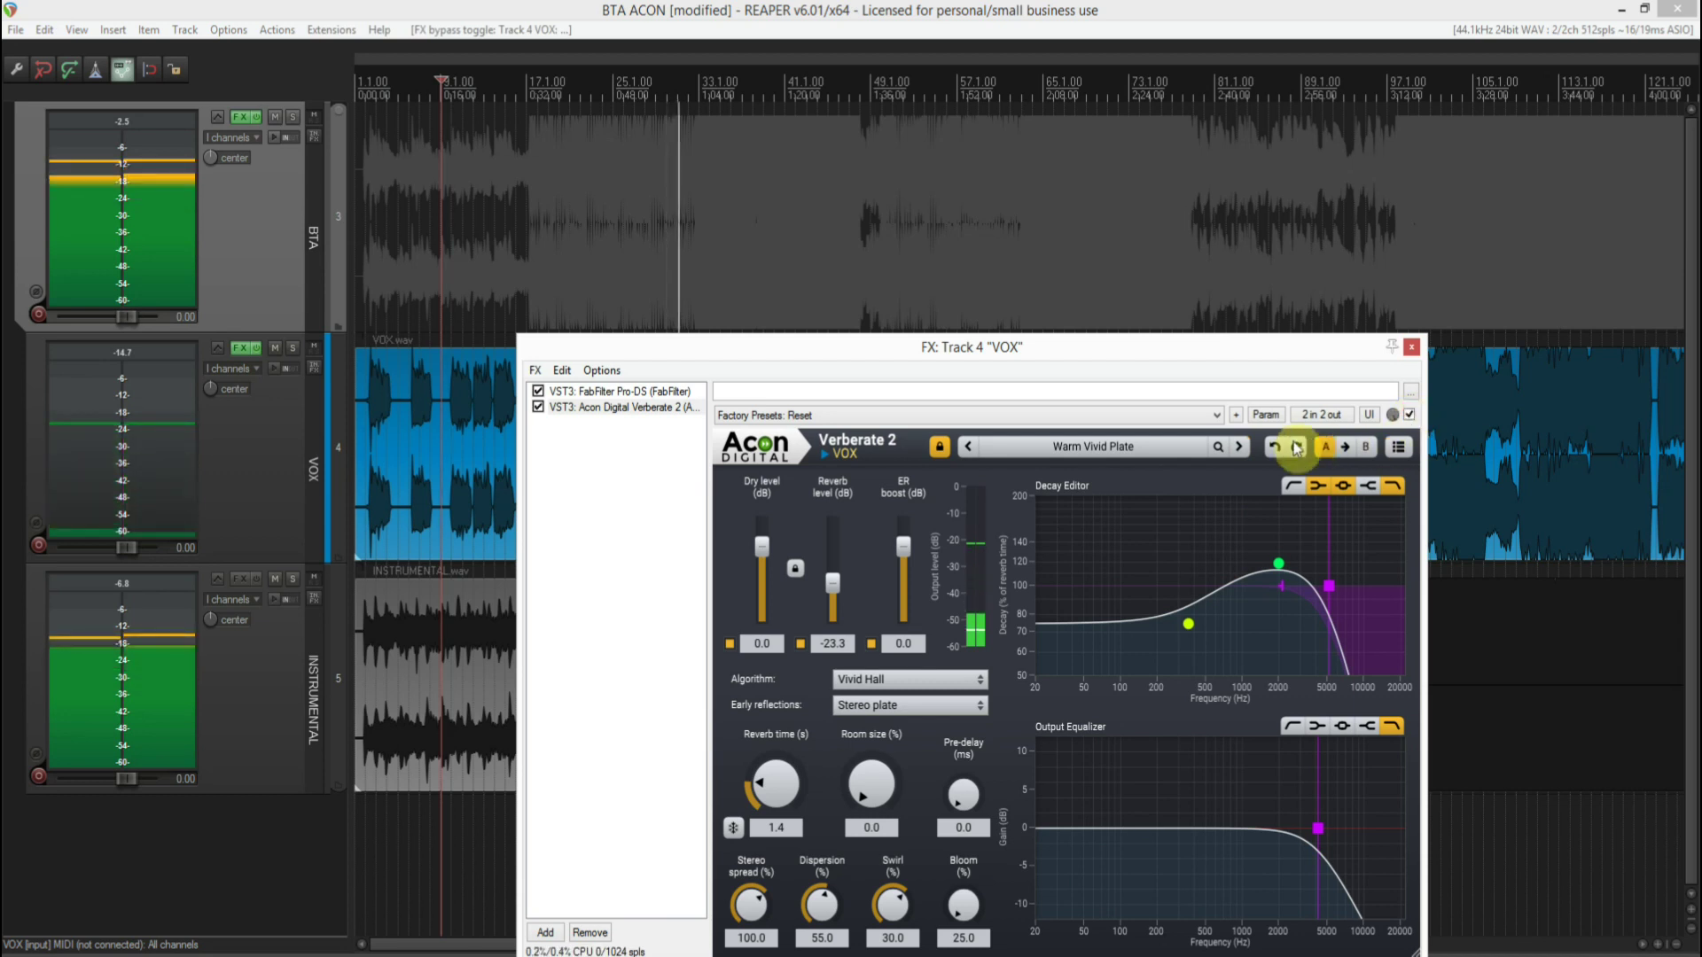
# - Stop playback and load the Belgian Hall - Front factory preset from the Halls category
pyautogui.click(1243, 447)
pyautogui.press('space')
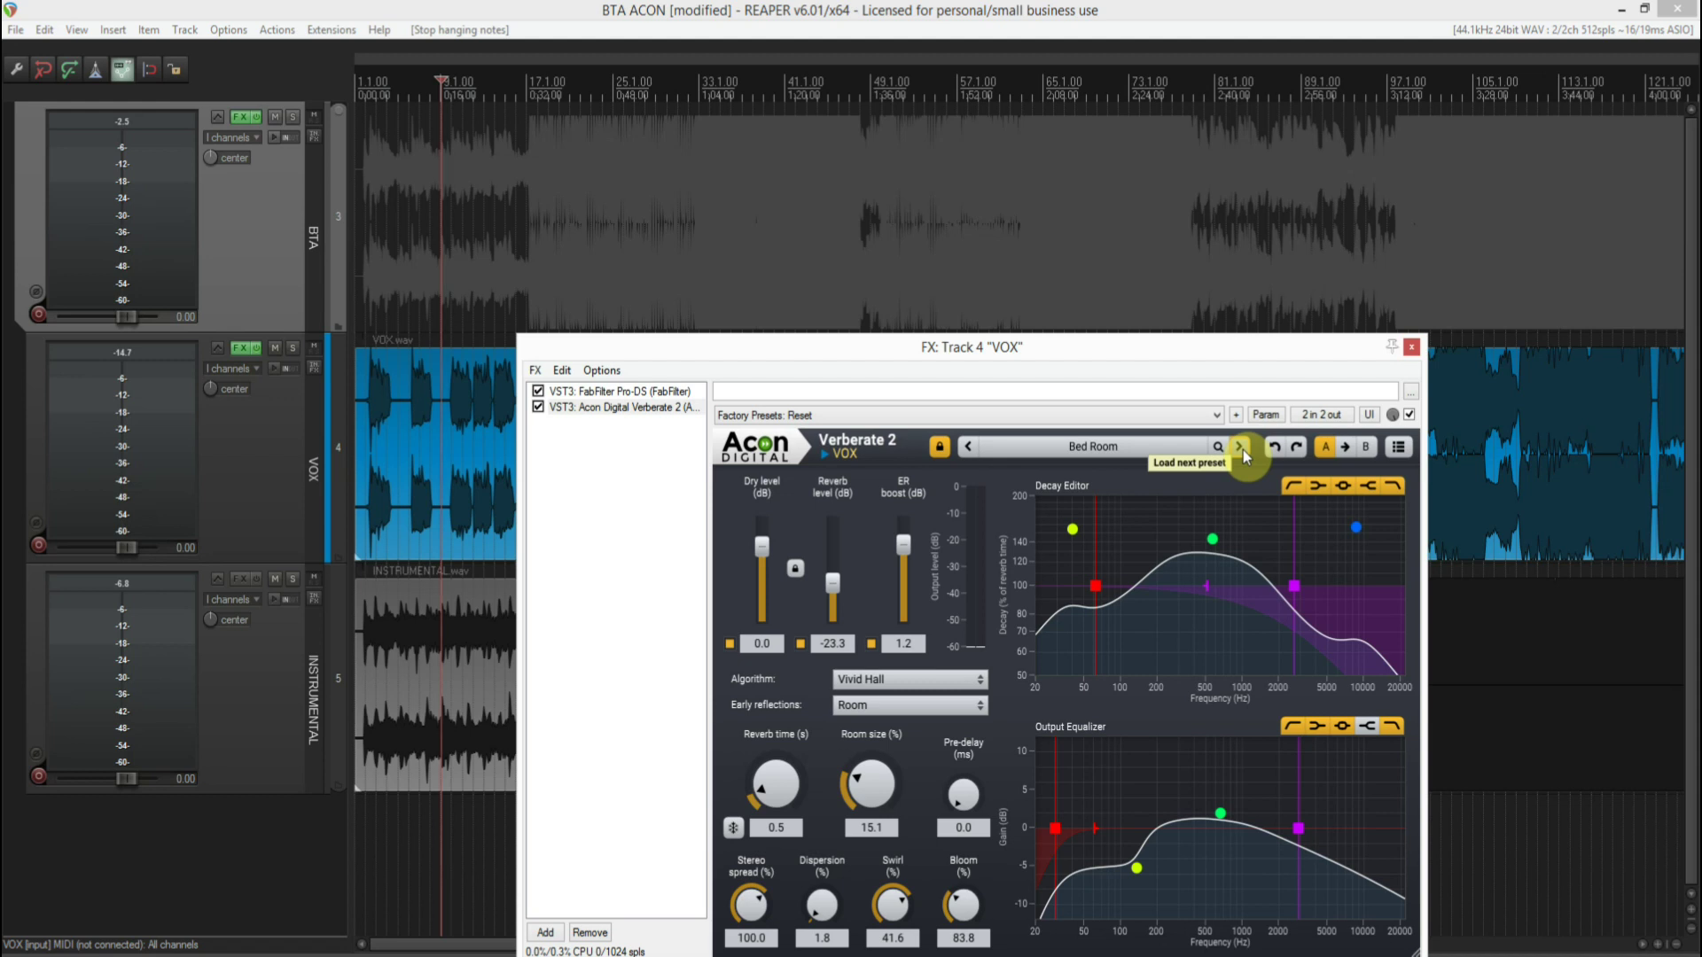
pyautogui.click(1113, 450)
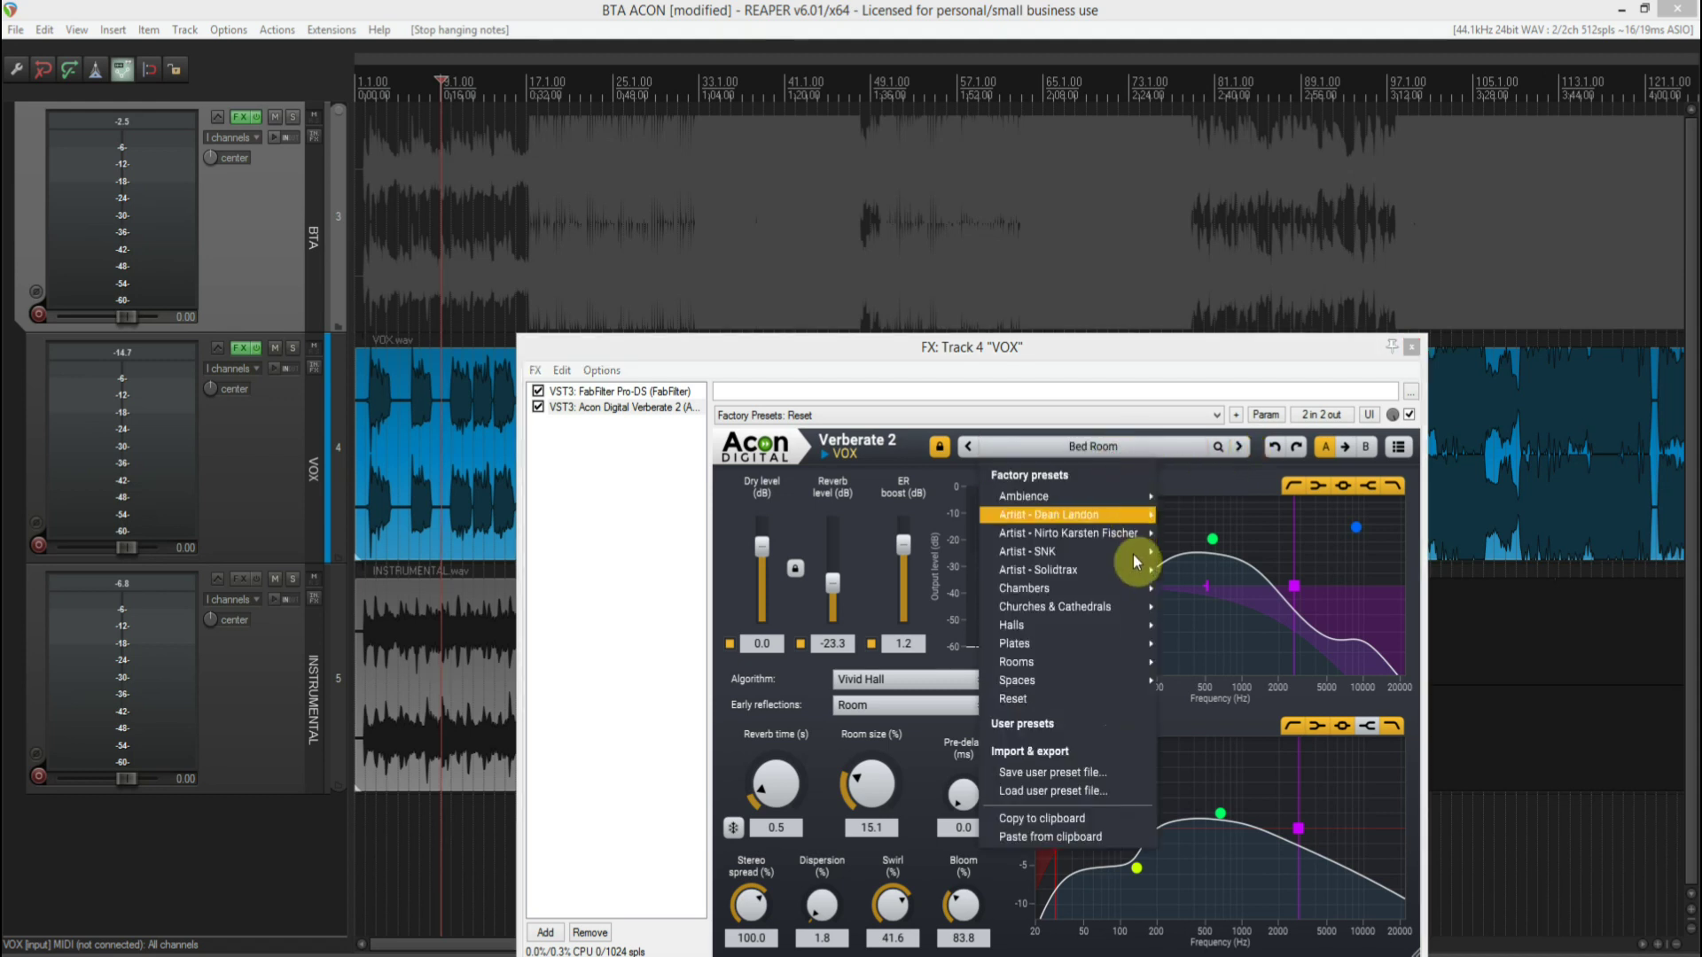
pyautogui.moveTo(1128, 625)
pyautogui.click(1247, 202)
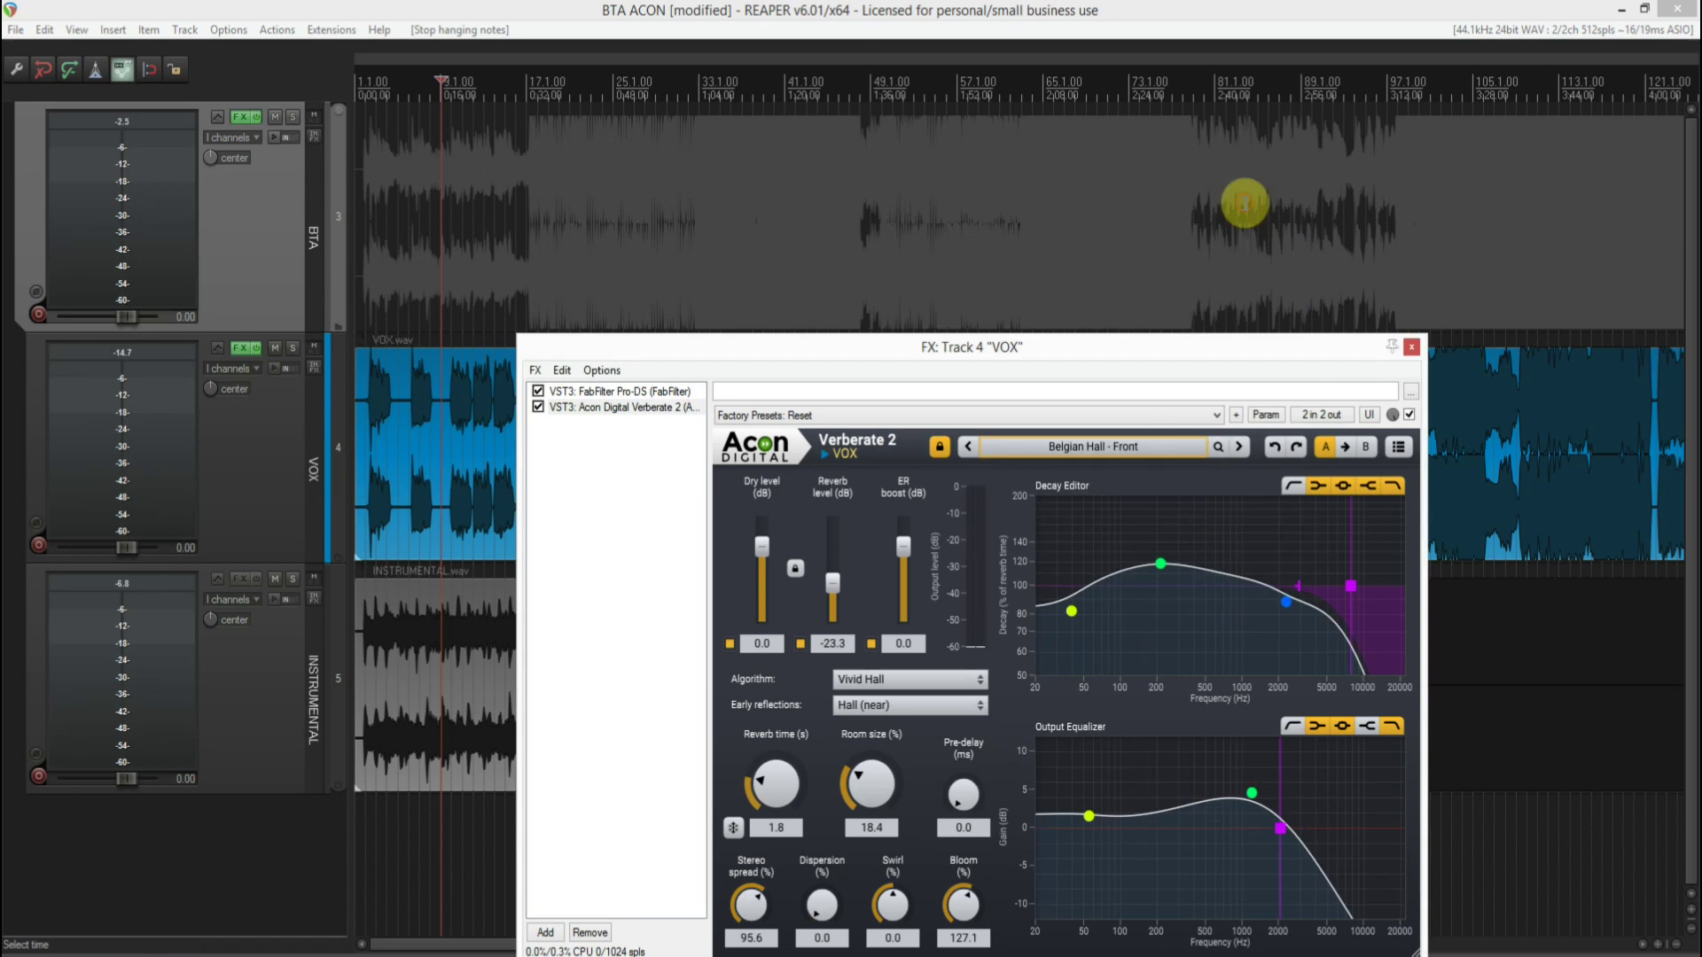
# - Uncover the tracks, start playback near bar 79, and bring the whole effects window back into view
pyautogui.moveTo(925, 340); pyautogui.dragTo(1001, 274)
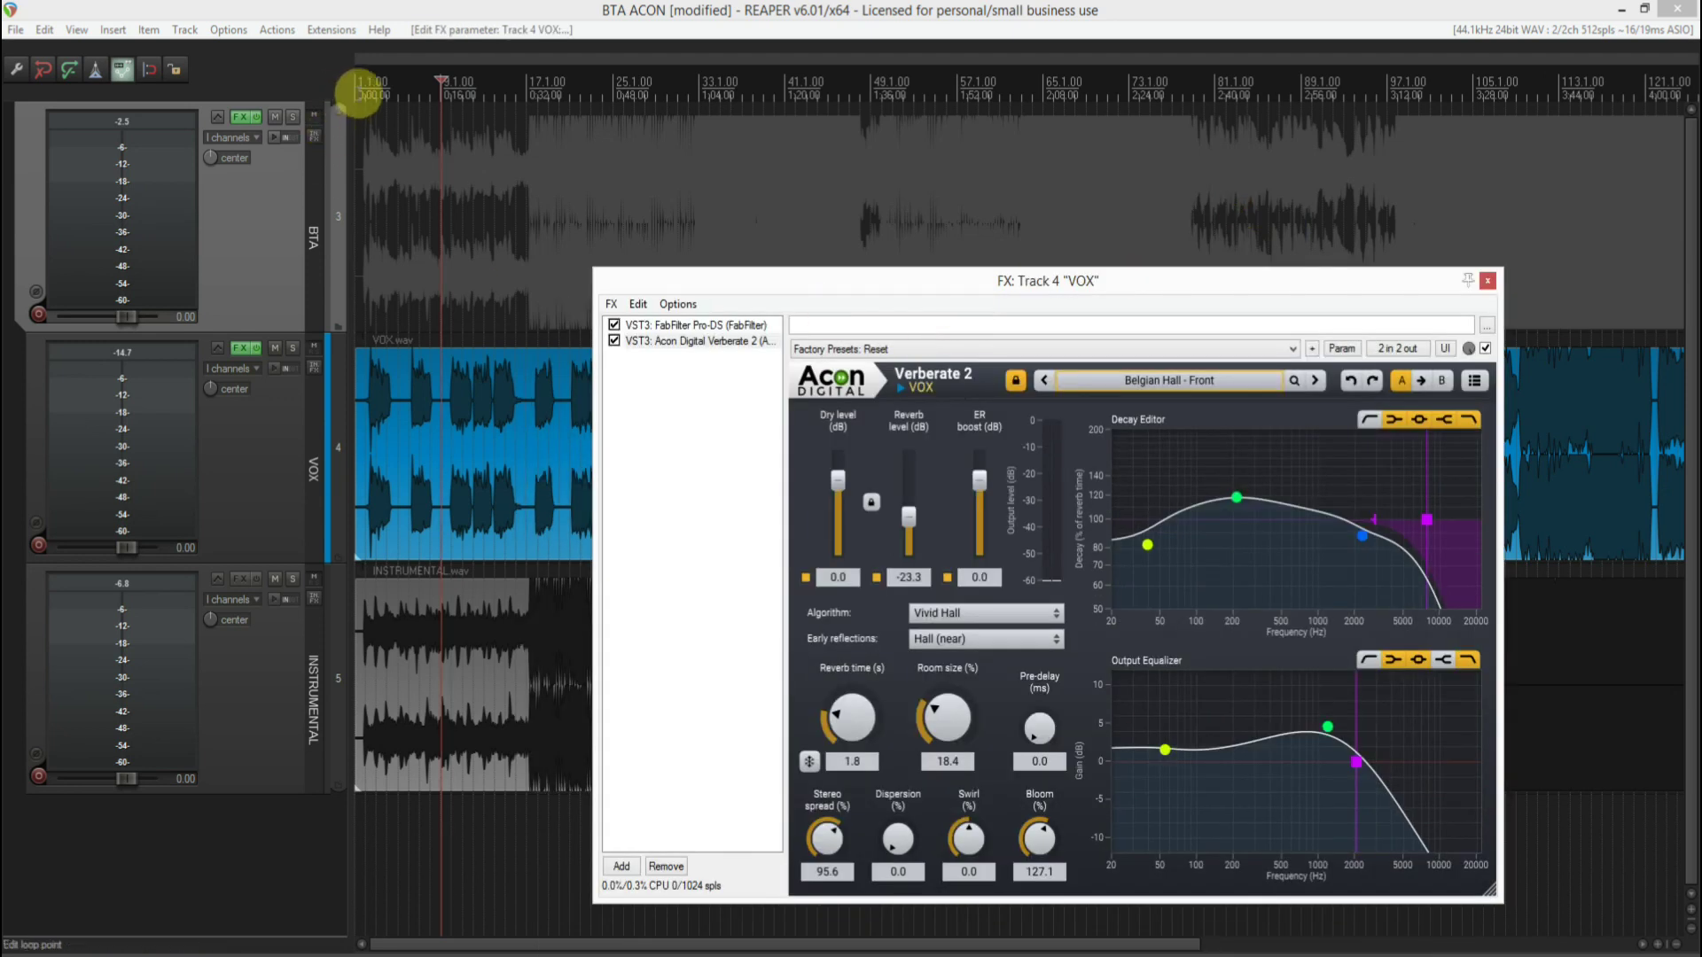
pyautogui.click(363, 84)
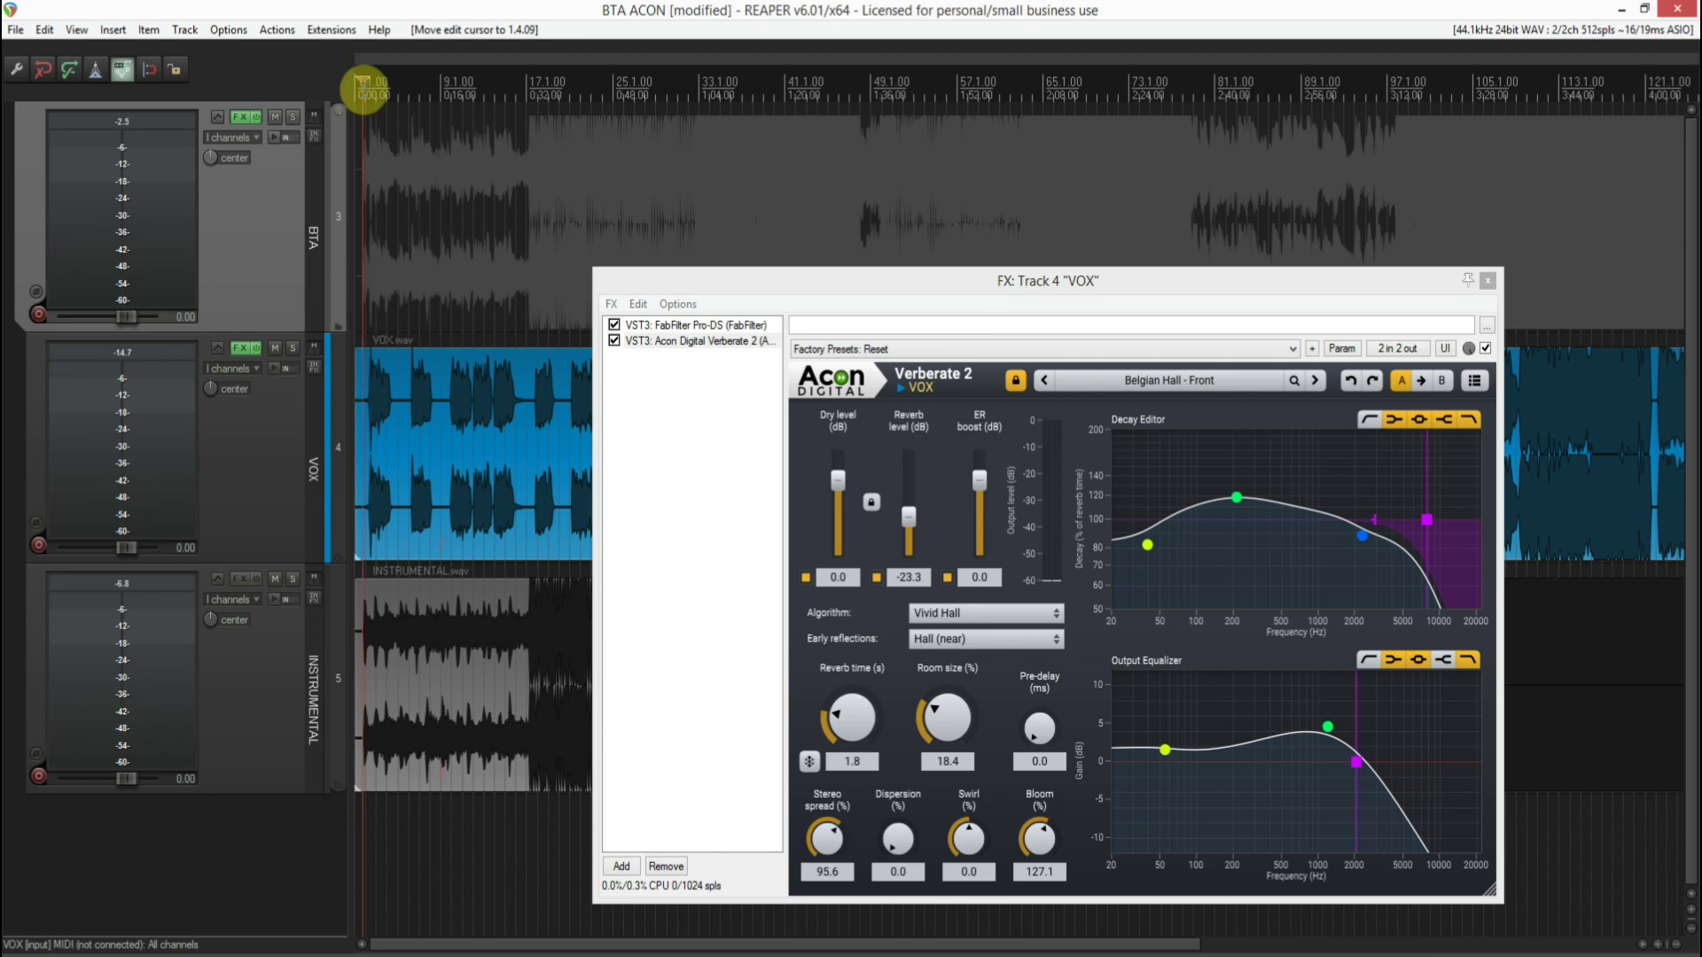
pyautogui.moveTo(824, 942); pyautogui.dragTo(1108, 947)
pyautogui.moveTo(935, 288); pyautogui.dragTo(901, 673)
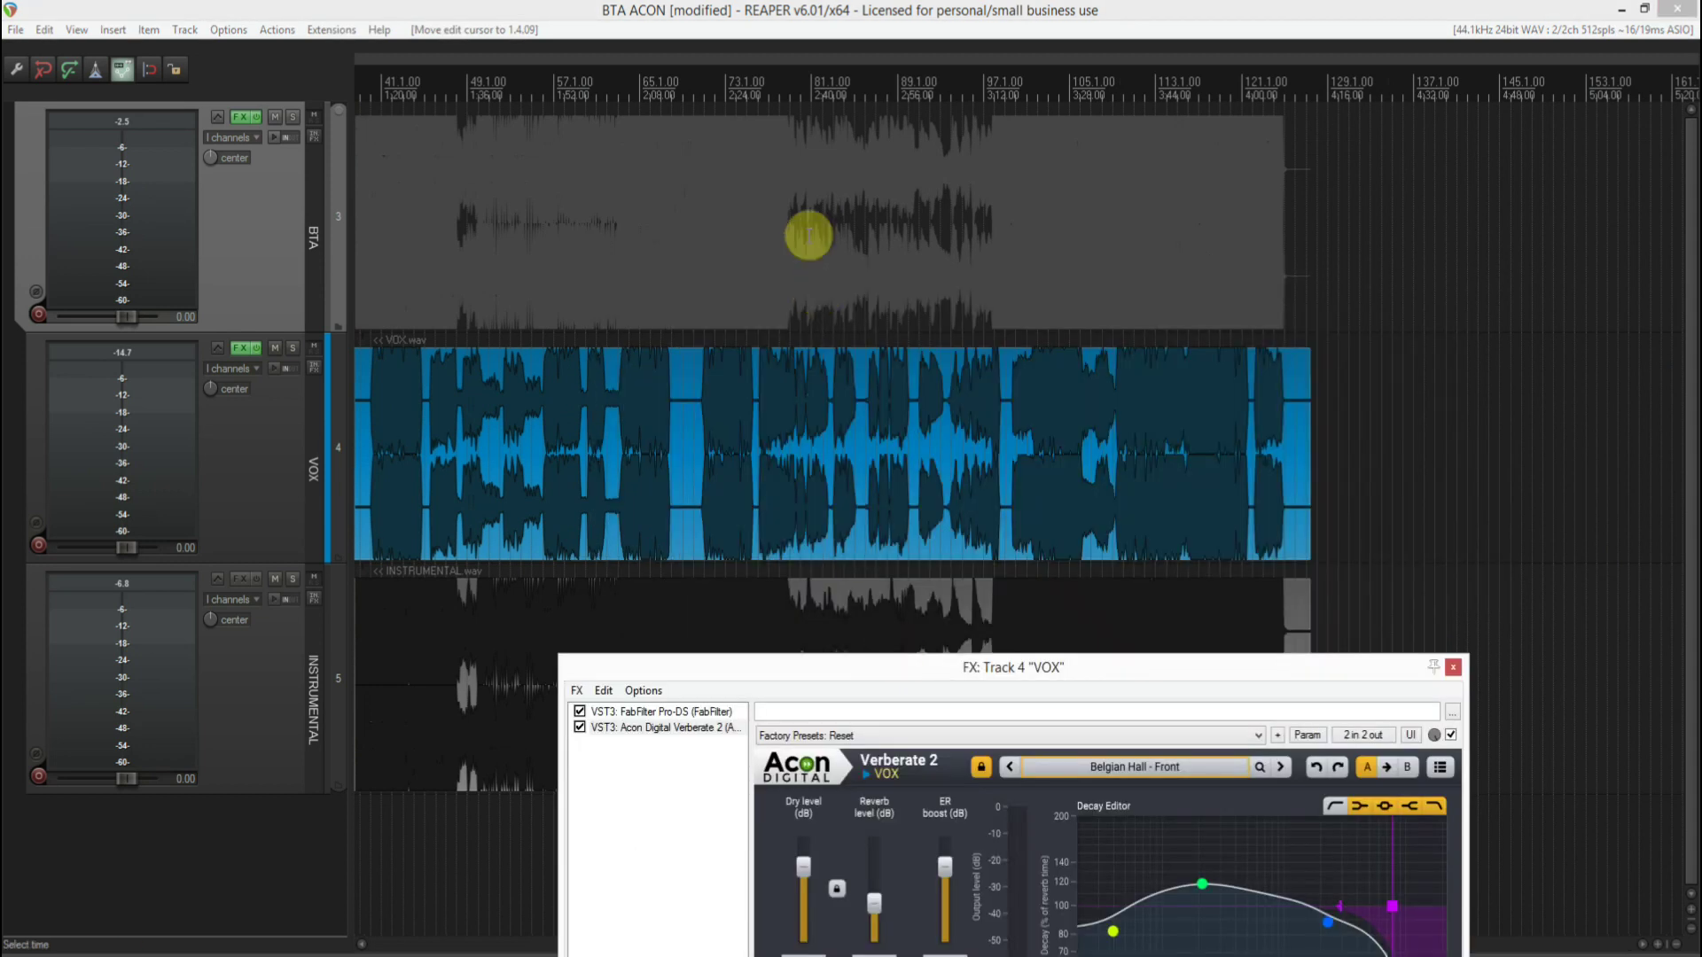
pyautogui.click(776, 93)
pyautogui.press('space')
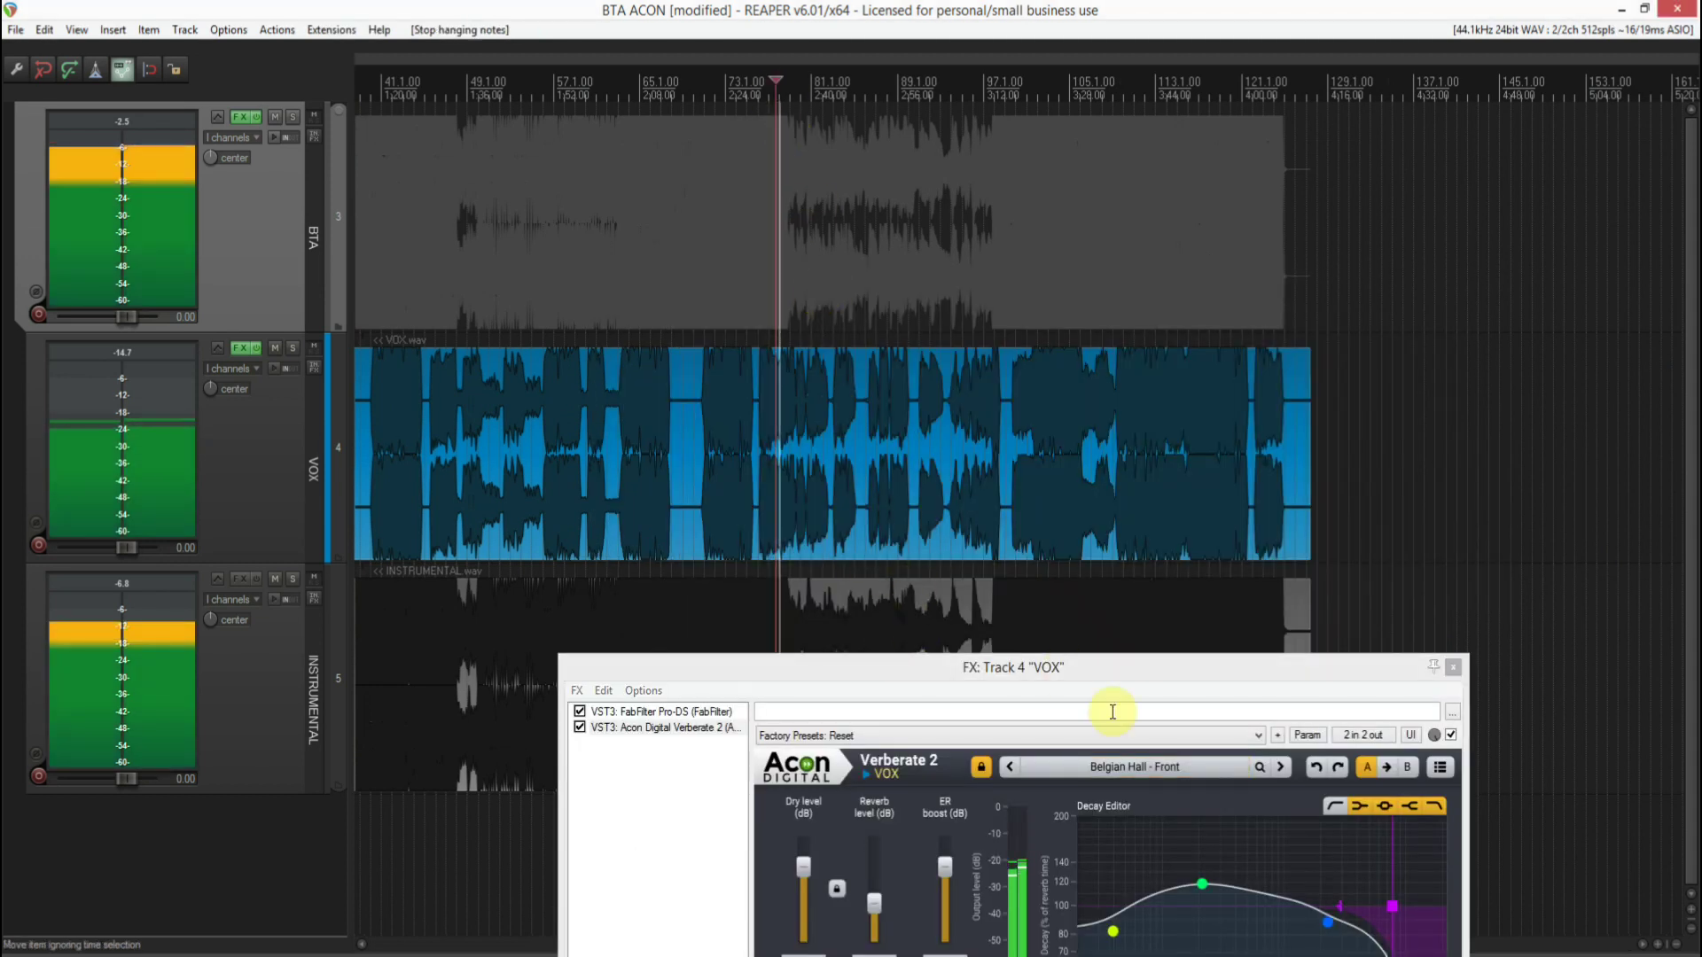
pyautogui.click(788, 89)
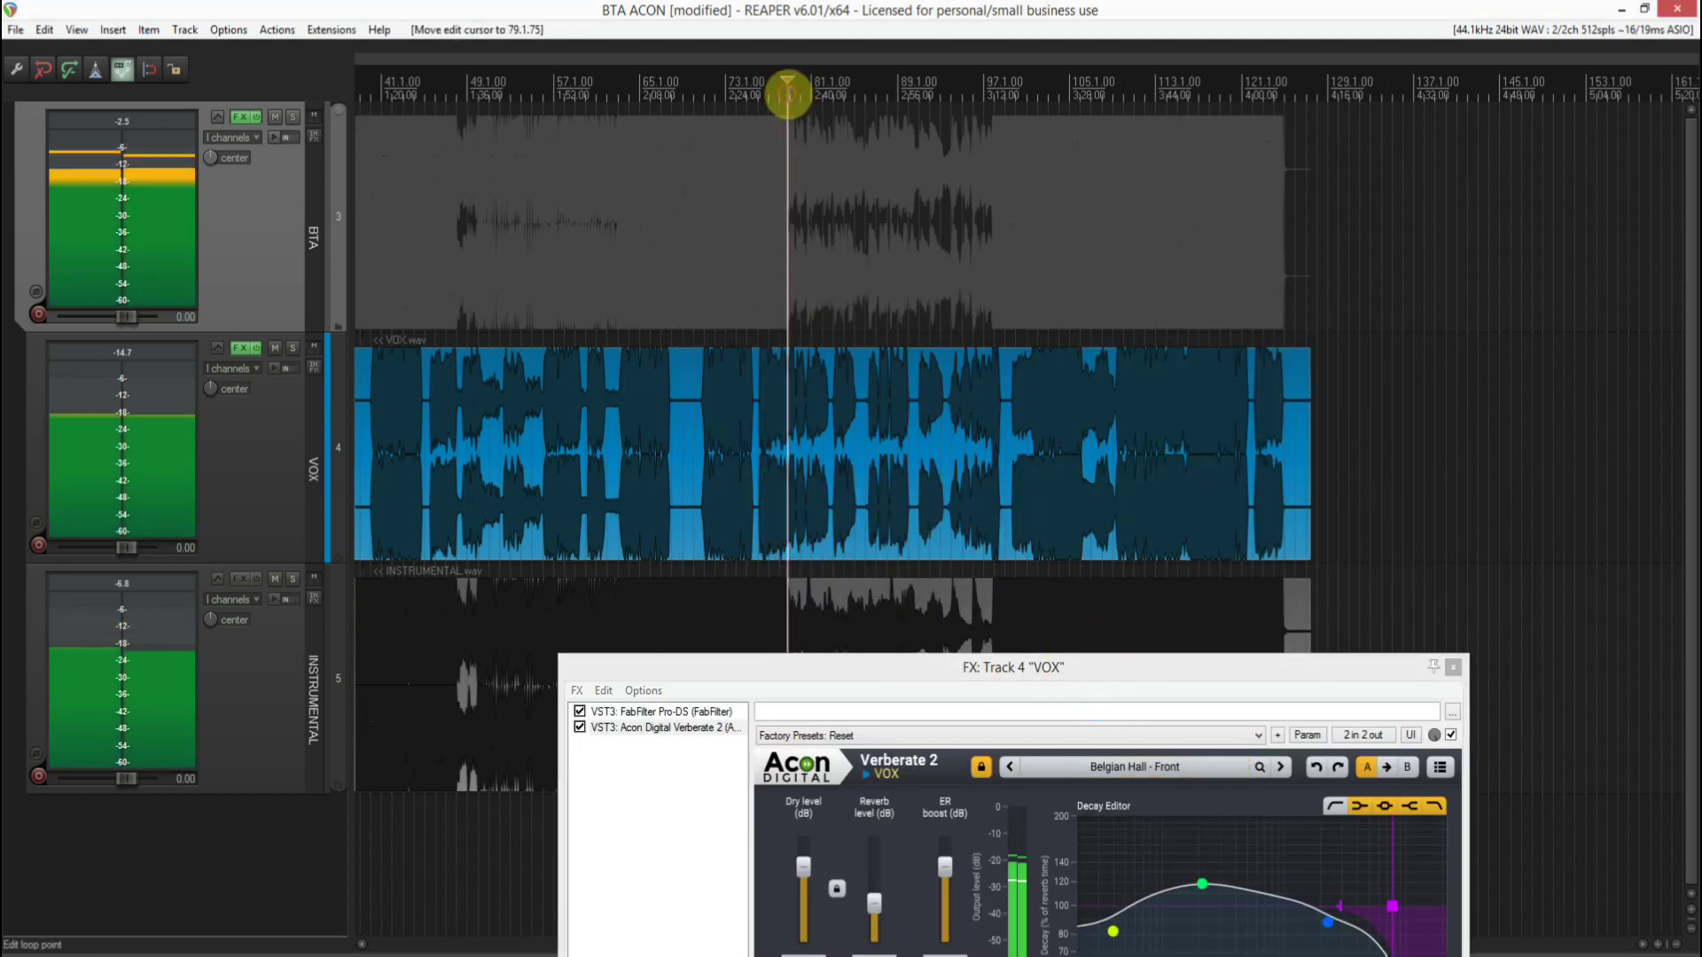
pyautogui.moveTo(1067, 672); pyautogui.dragTo(977, 253)
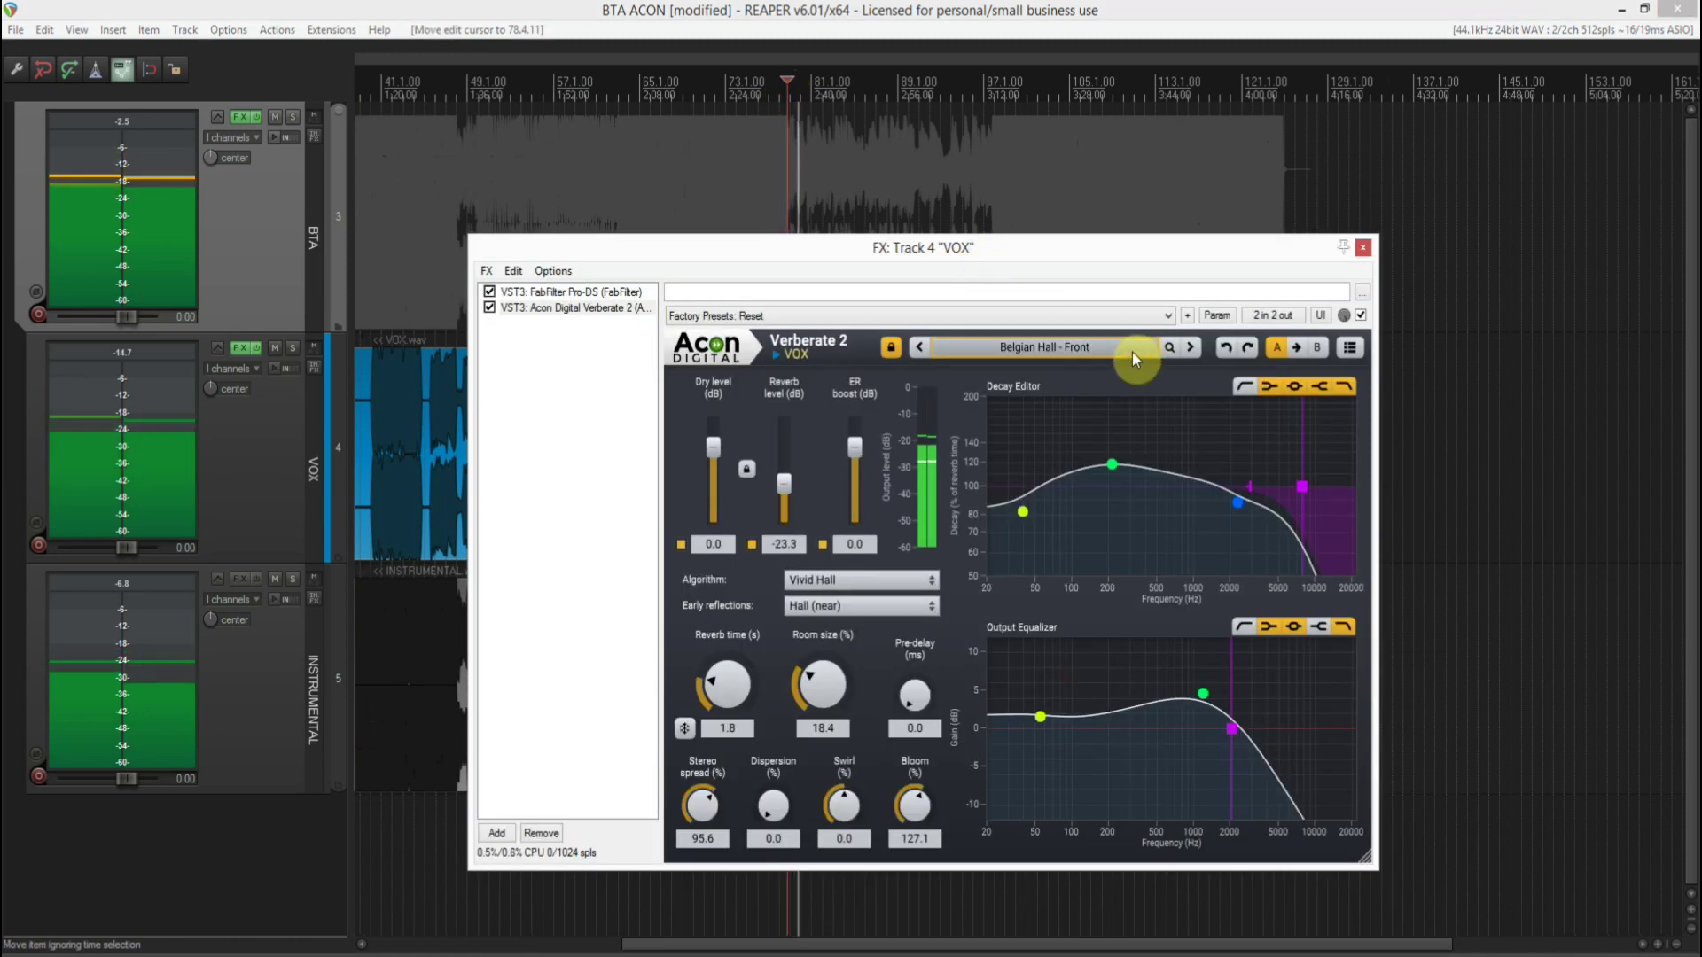
# - Compare the Belgian Hall - Rear preset with the bypassed vocal, and load British Theatre - Centre
pyautogui.click(1191, 347)
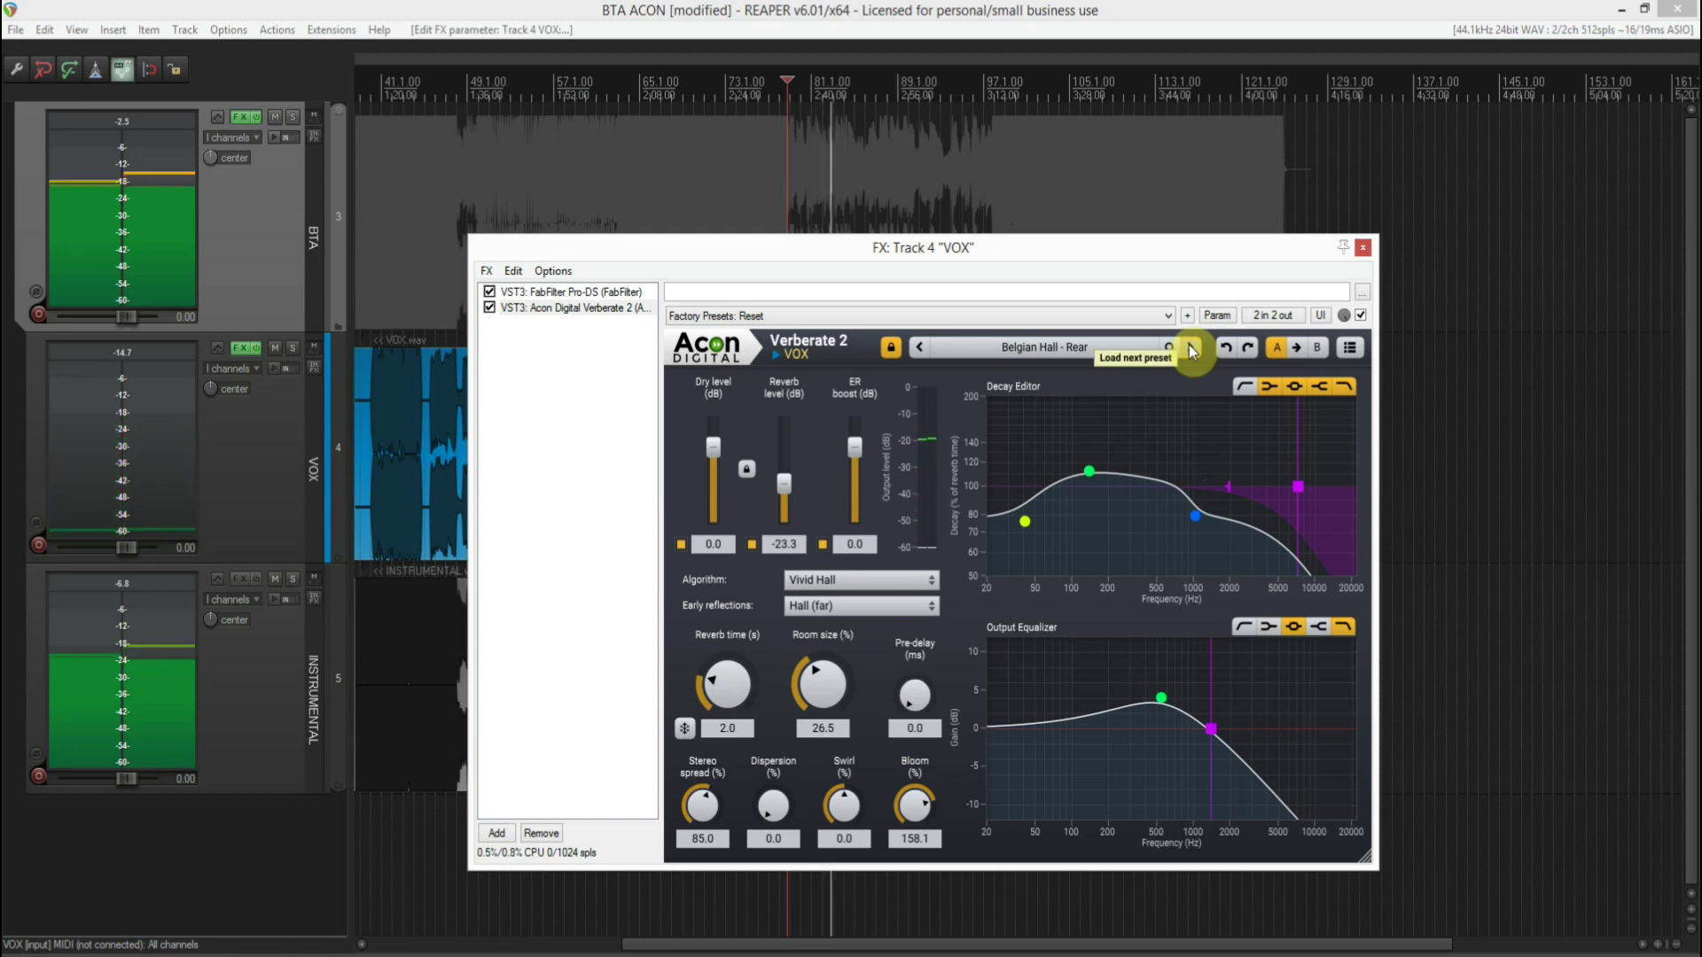
pyautogui.click(1361, 315)
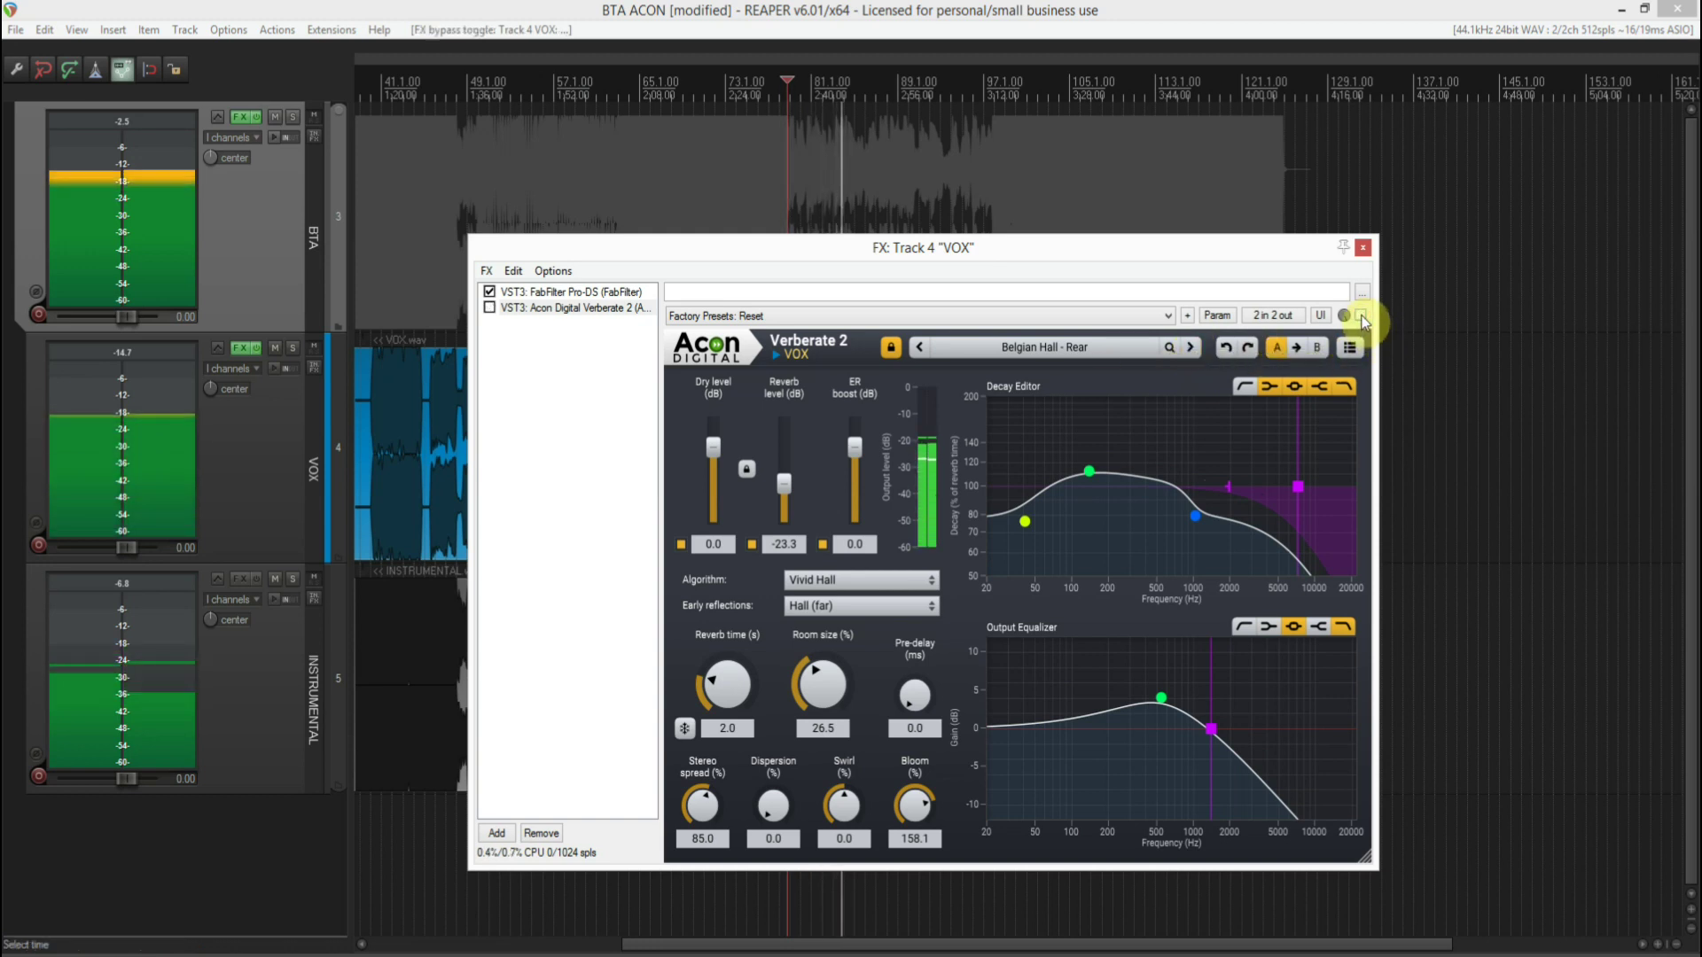
pyautogui.click(1191, 347)
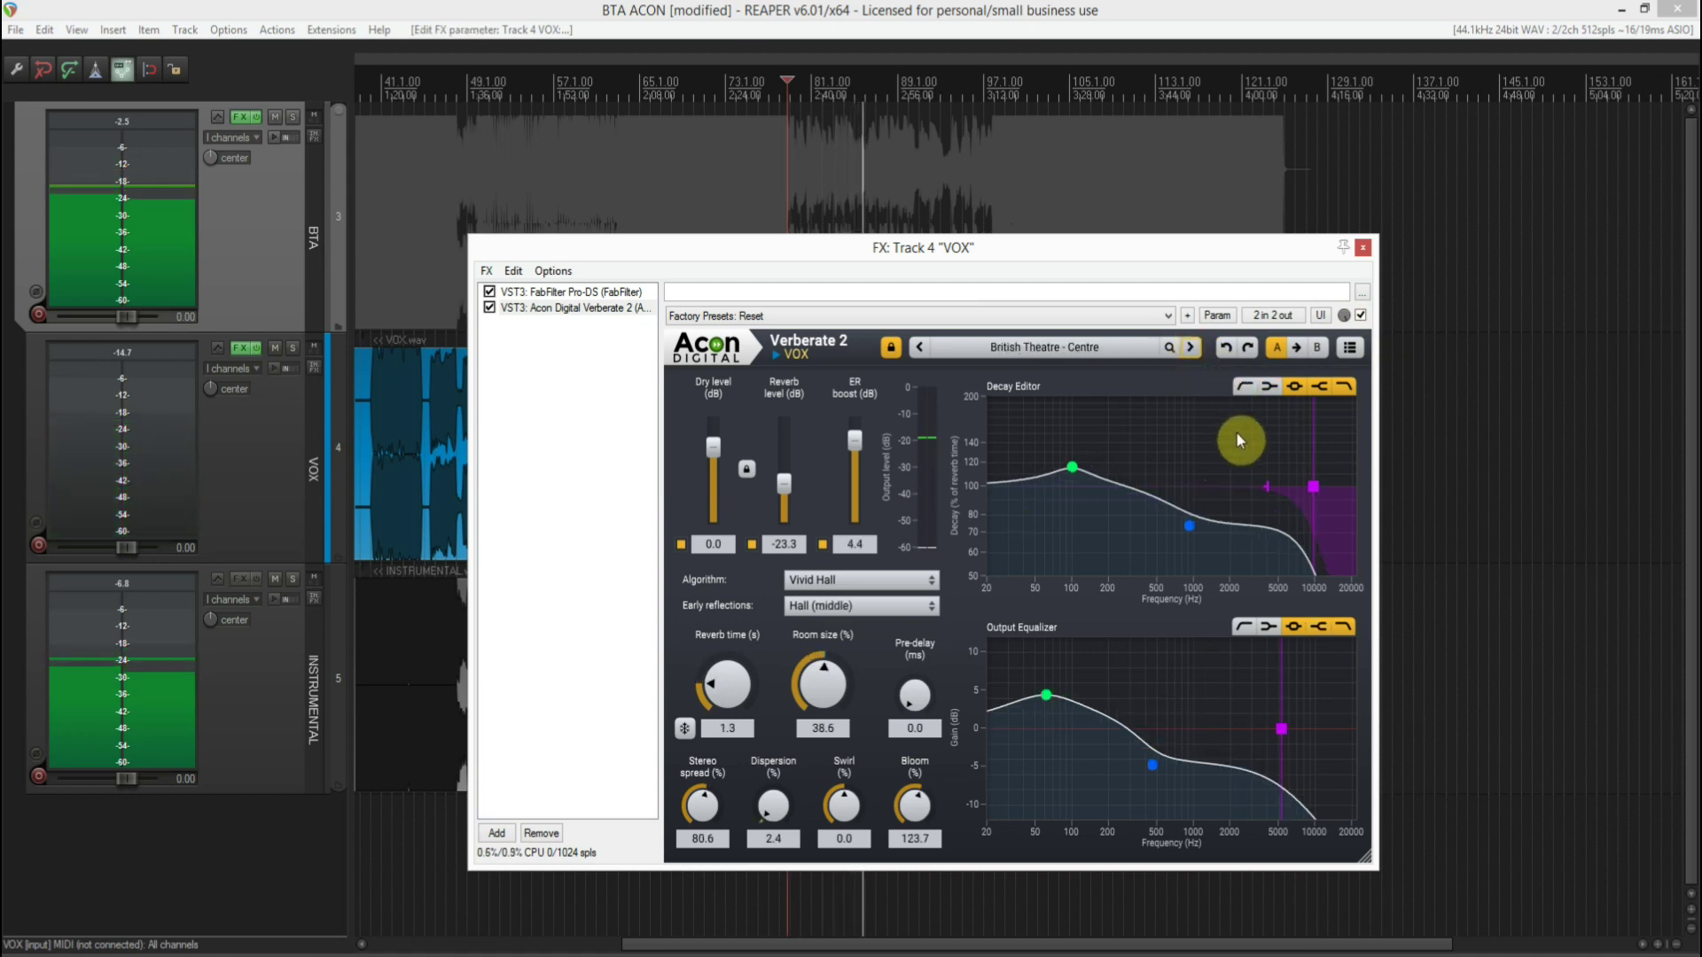
# - Load British Theatre - Rear, raise the reverb level to -19.1 dB, and replay the section from near bar 79
pyautogui.click(1189, 349)
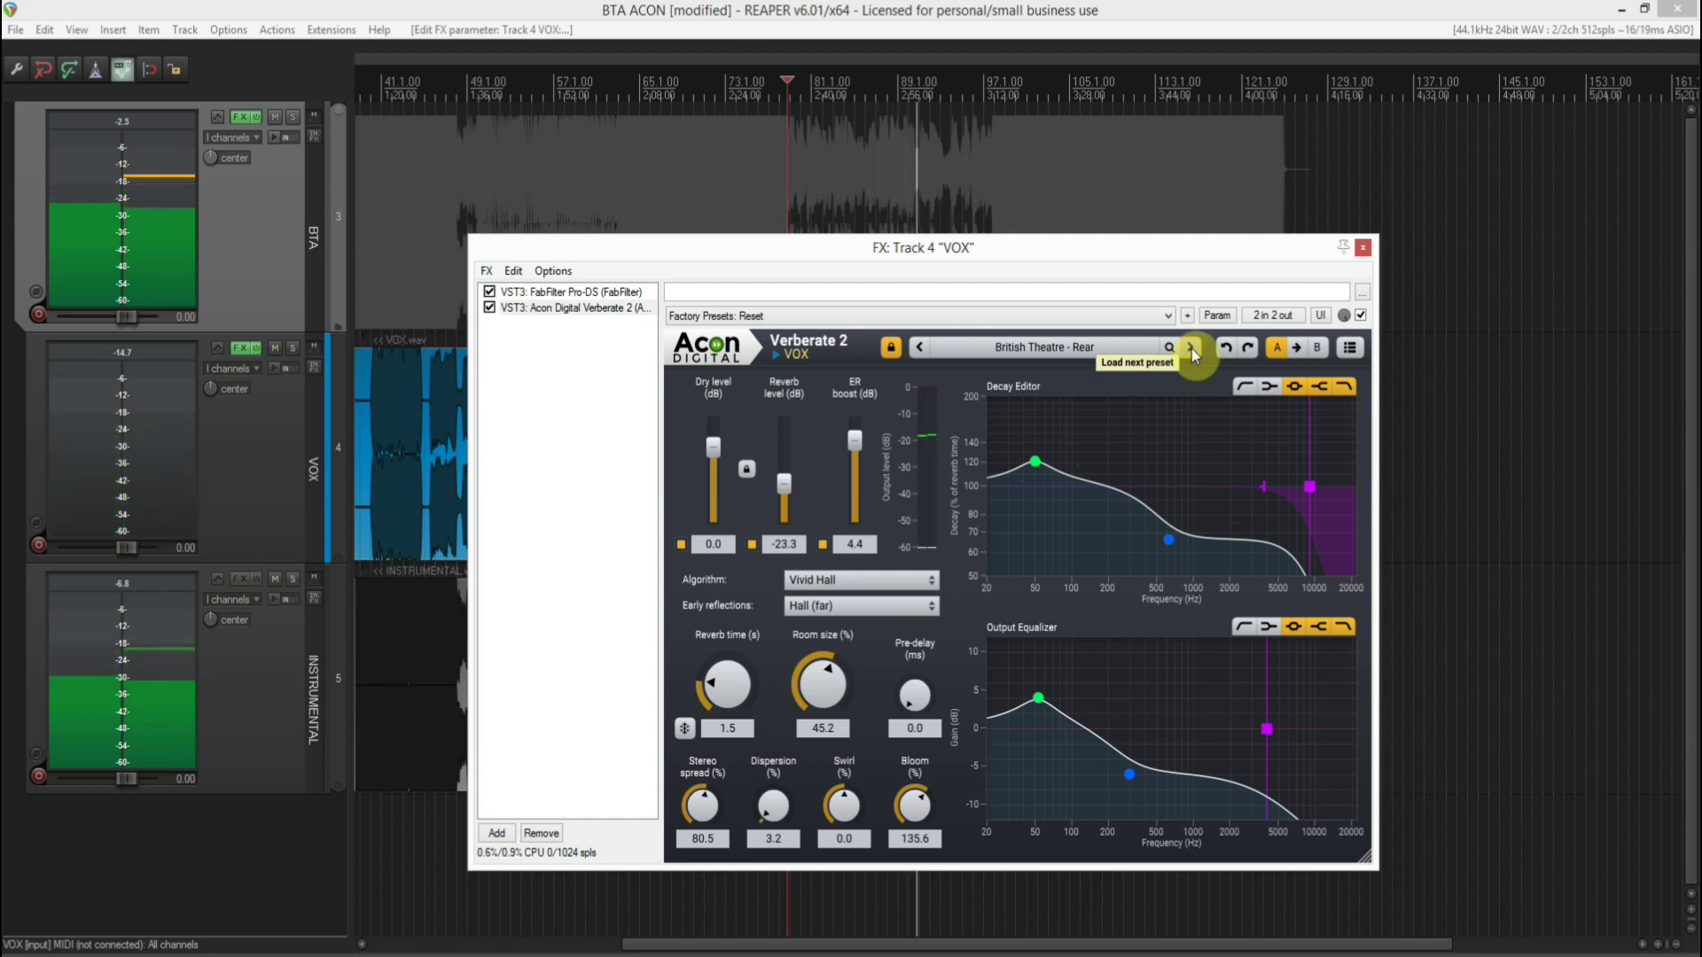
pyautogui.moveTo(787, 493); pyautogui.dragTo(789, 477)
pyautogui.click(790, 89)
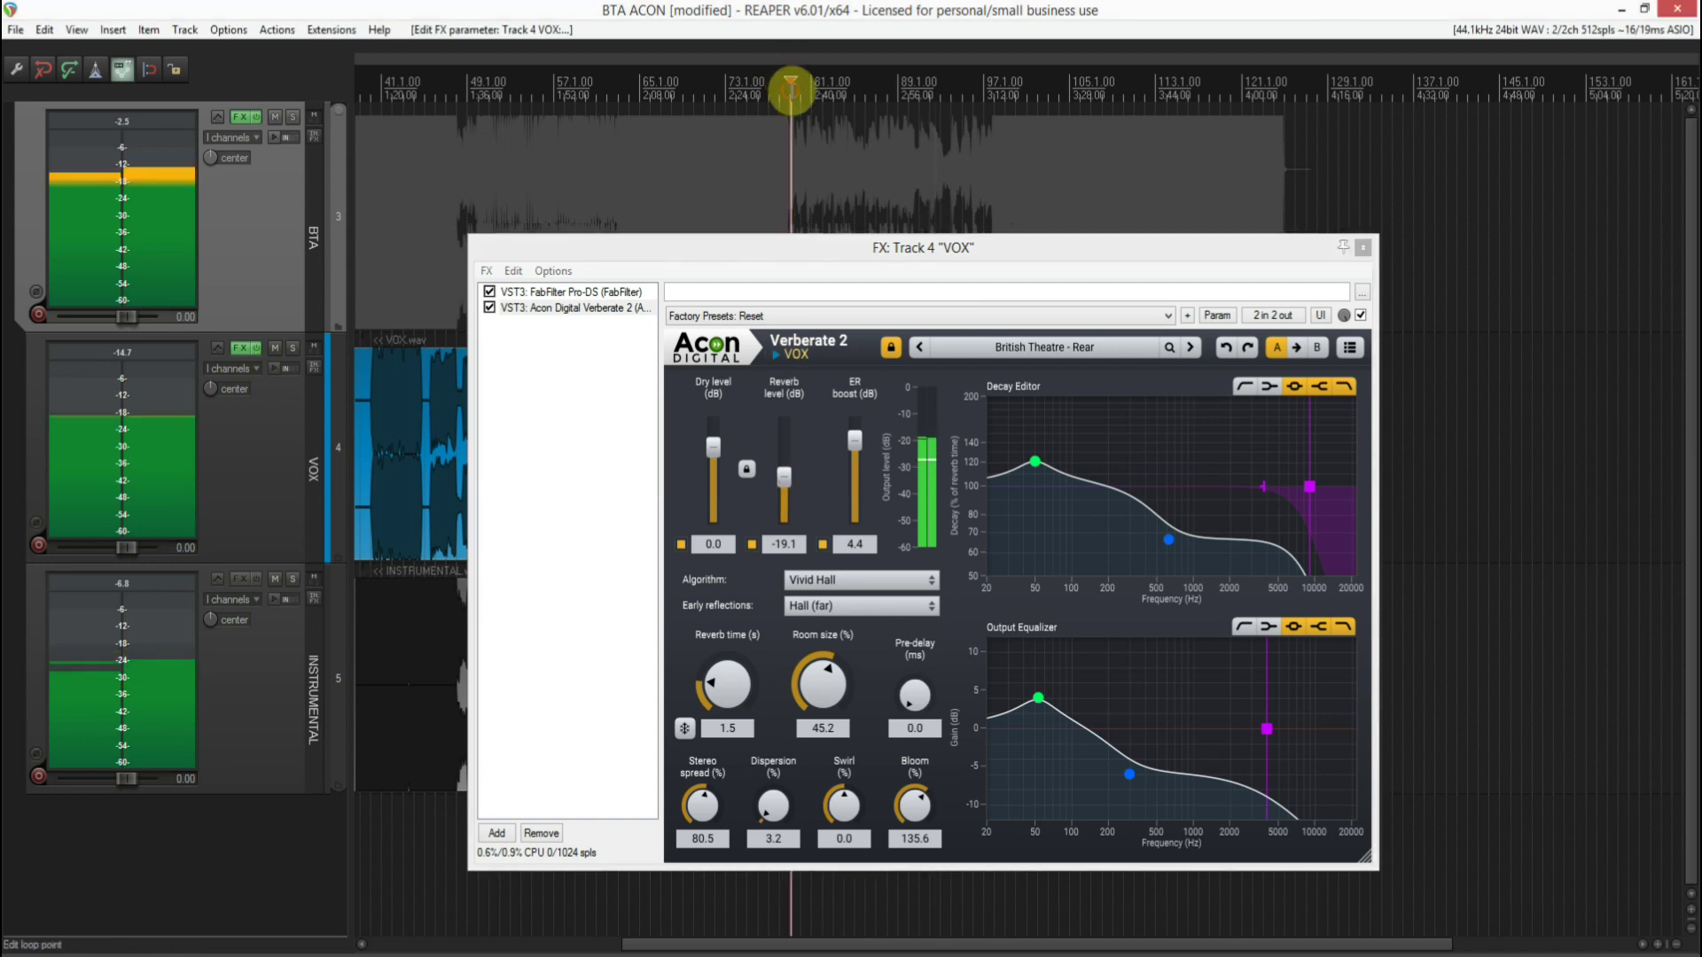
# - Audition Dreamy Hall, LA Hall, Large Hall - Natural and Large Hall - Near, replaying the last preset from near bar 79
pyautogui.click(1197, 346)
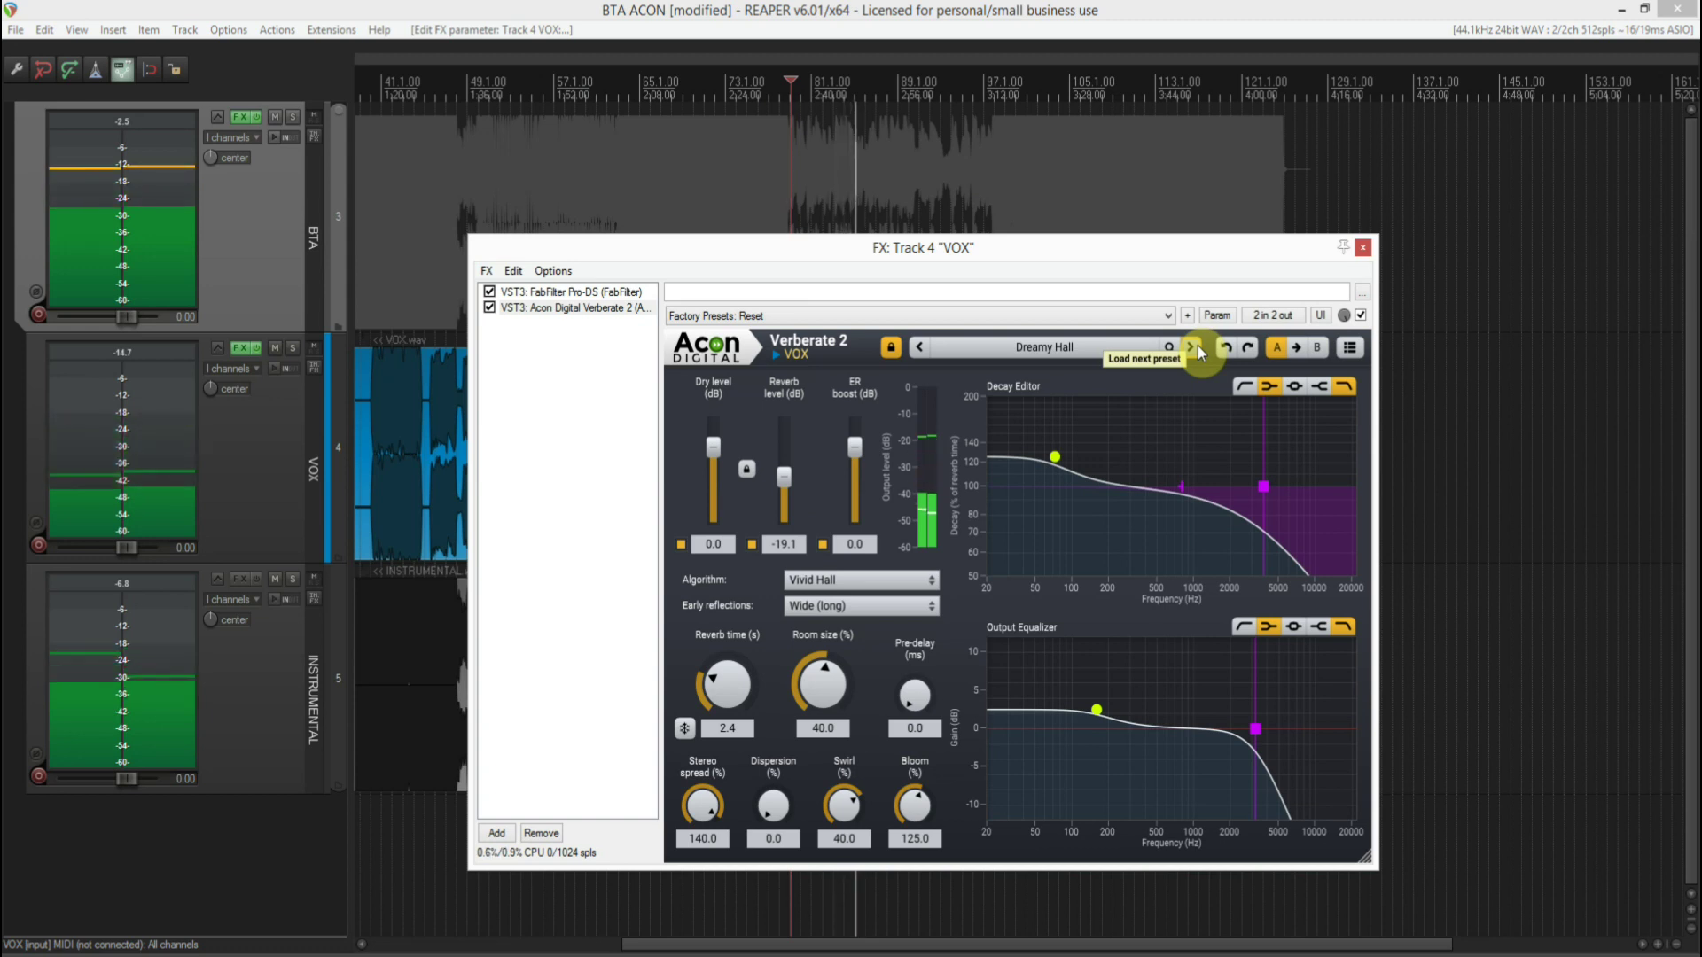
pyautogui.click(1198, 345)
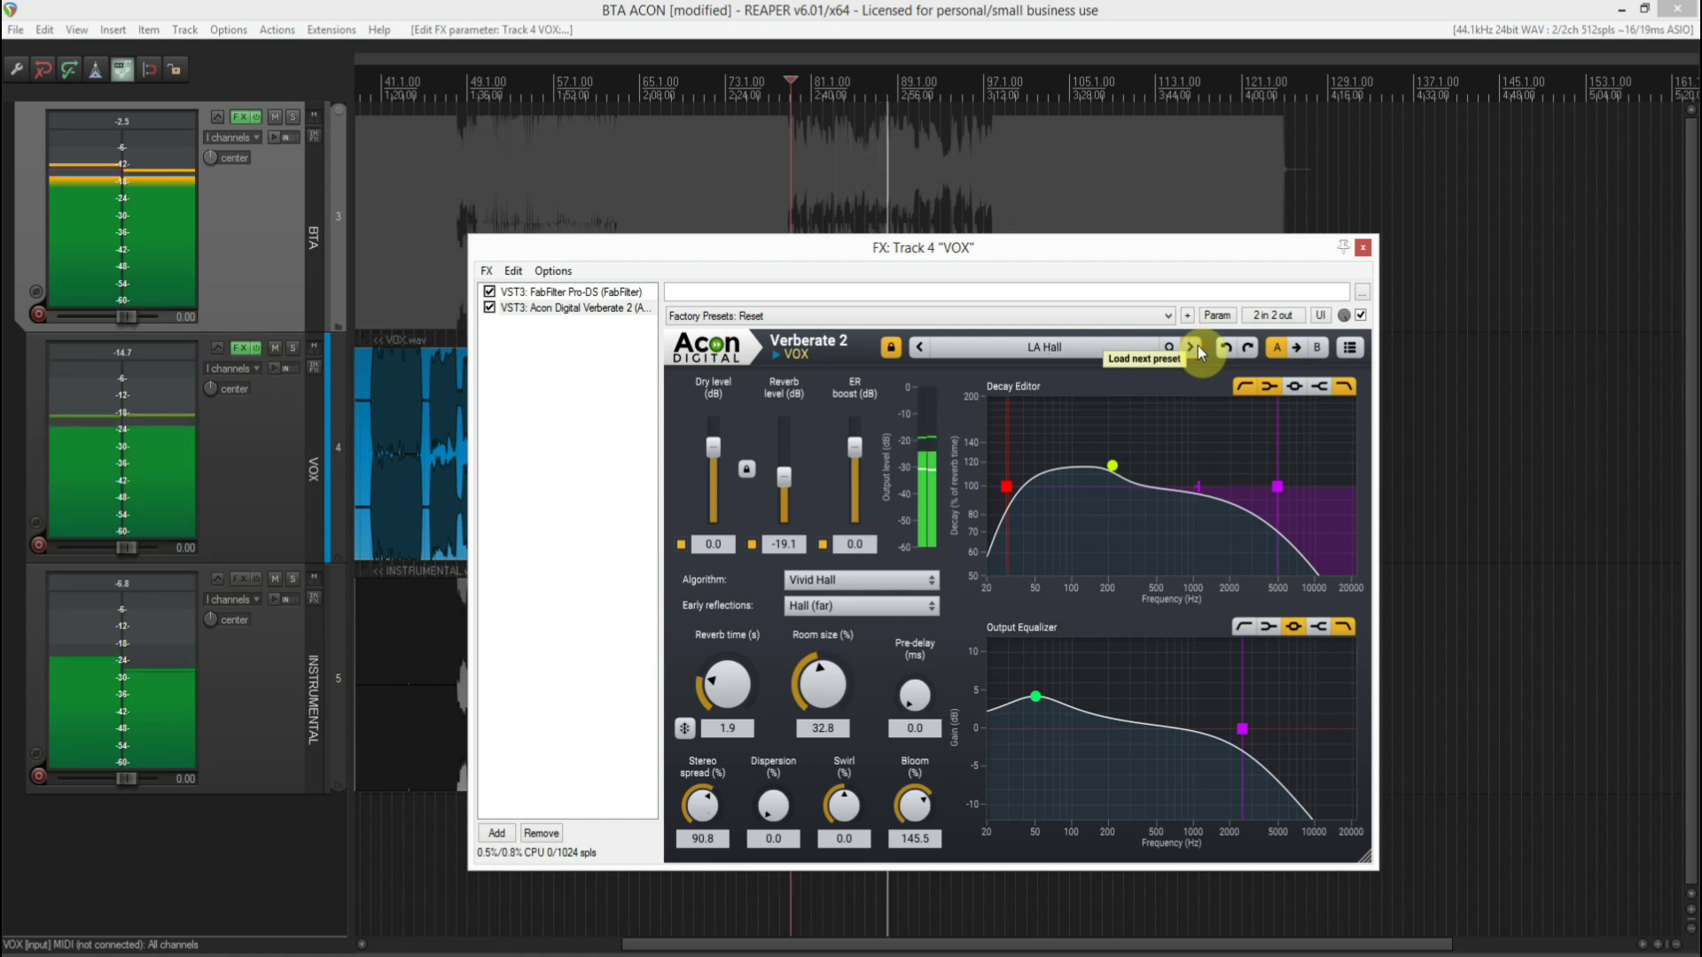
pyautogui.click(1199, 346)
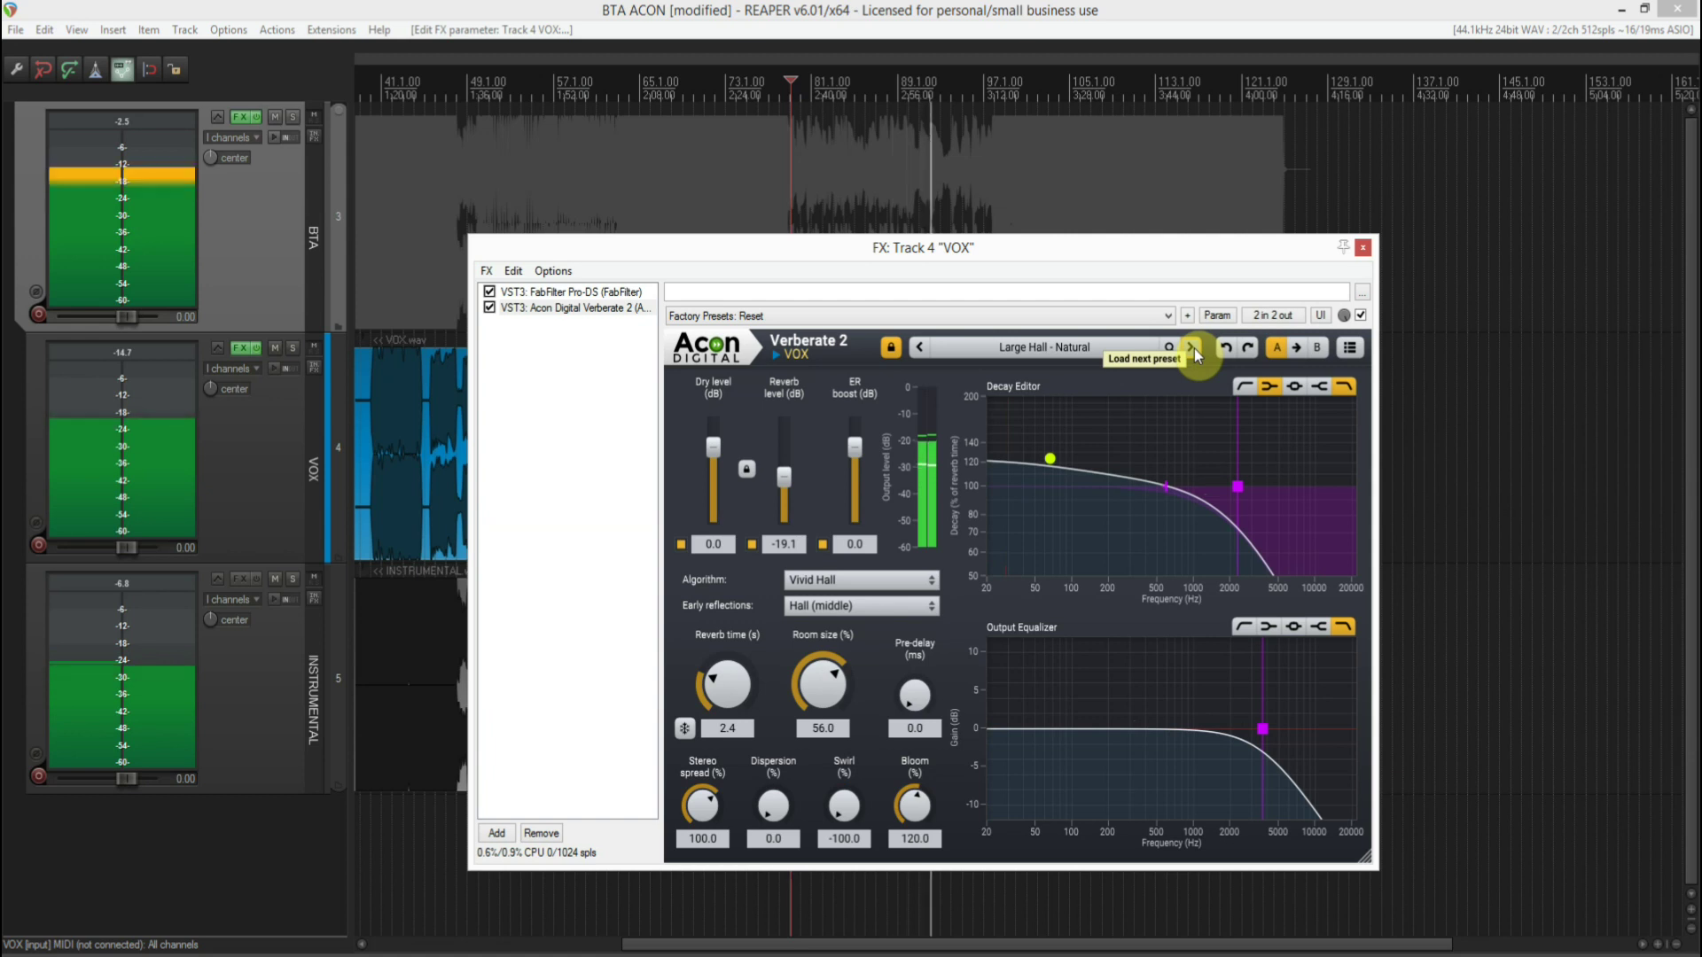
pyautogui.click(1194, 349)
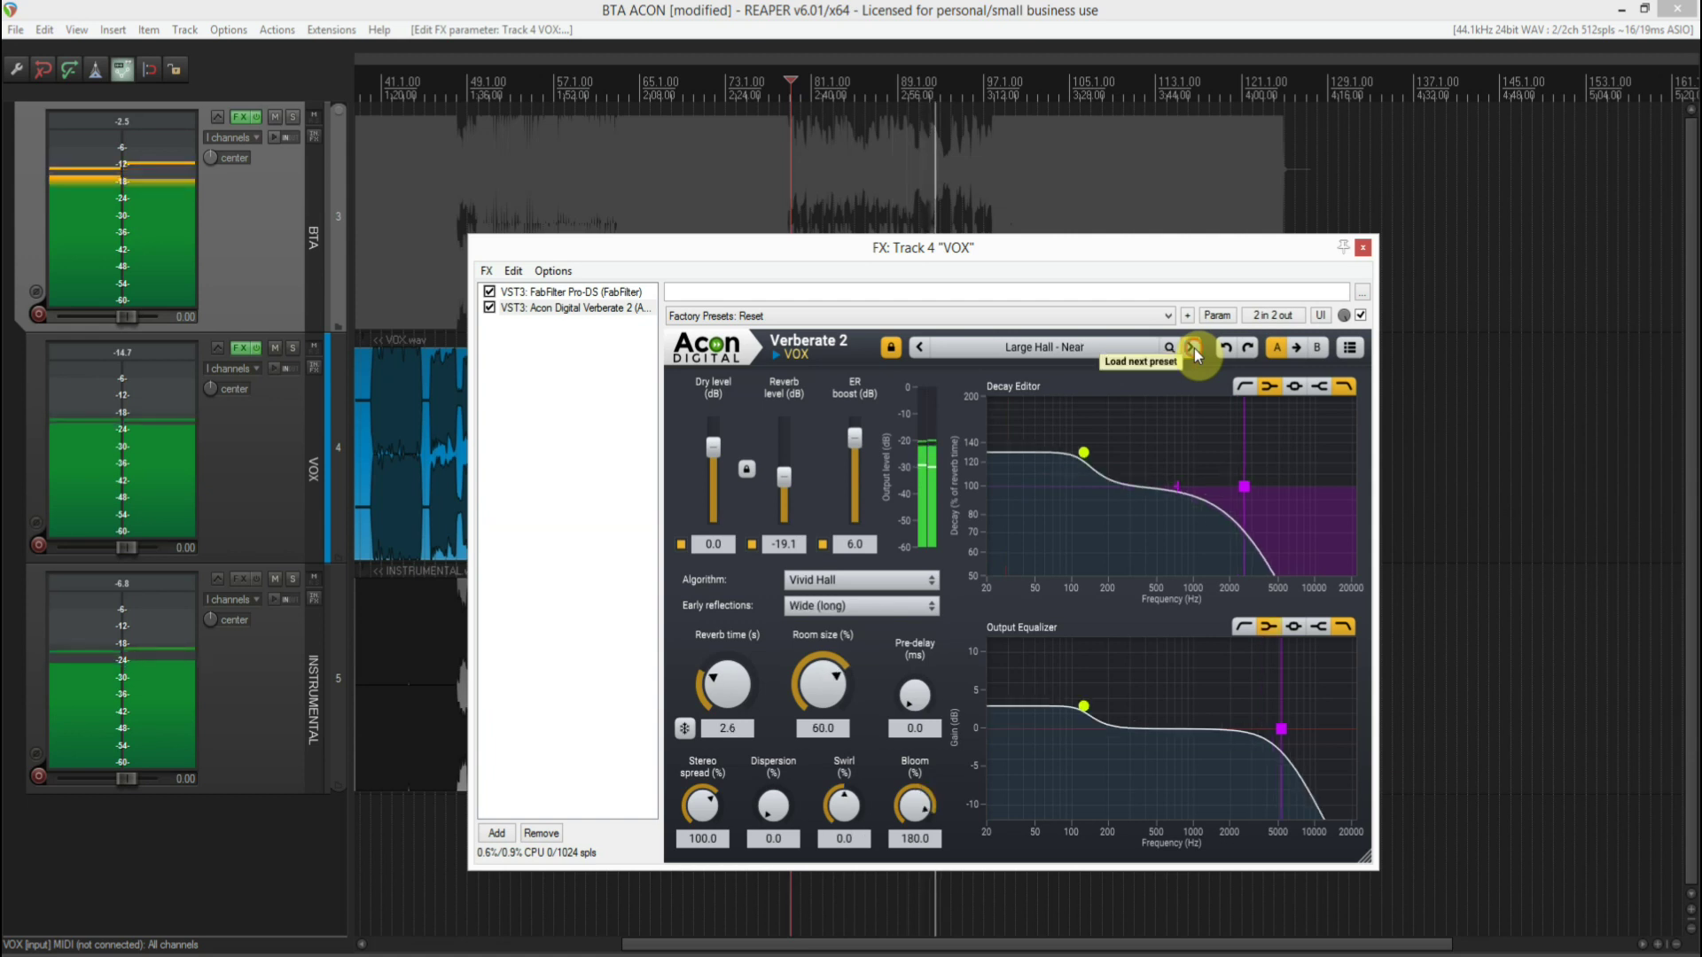
pyautogui.click(802, 109)
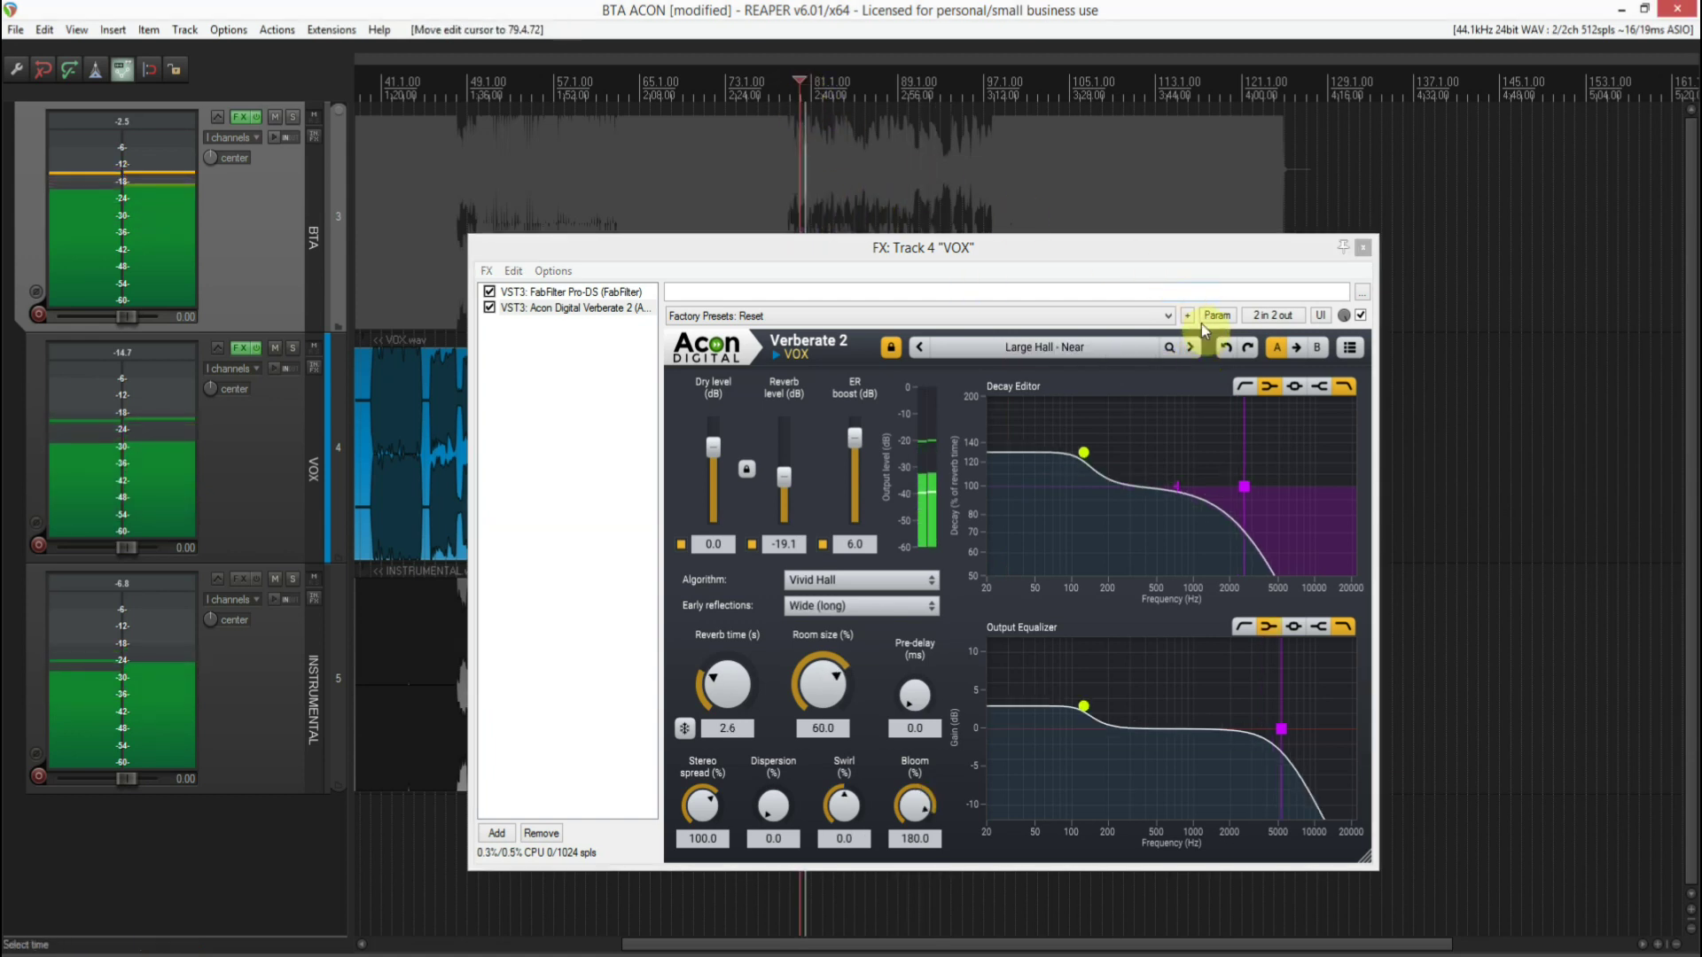
# - Compare Large Hall - Near with the bypassed vocal, and audition Large Hall and Lush Hall, replaying the latter from near bar 93
pyautogui.click(1360, 317)
pyautogui.click(1360, 317)
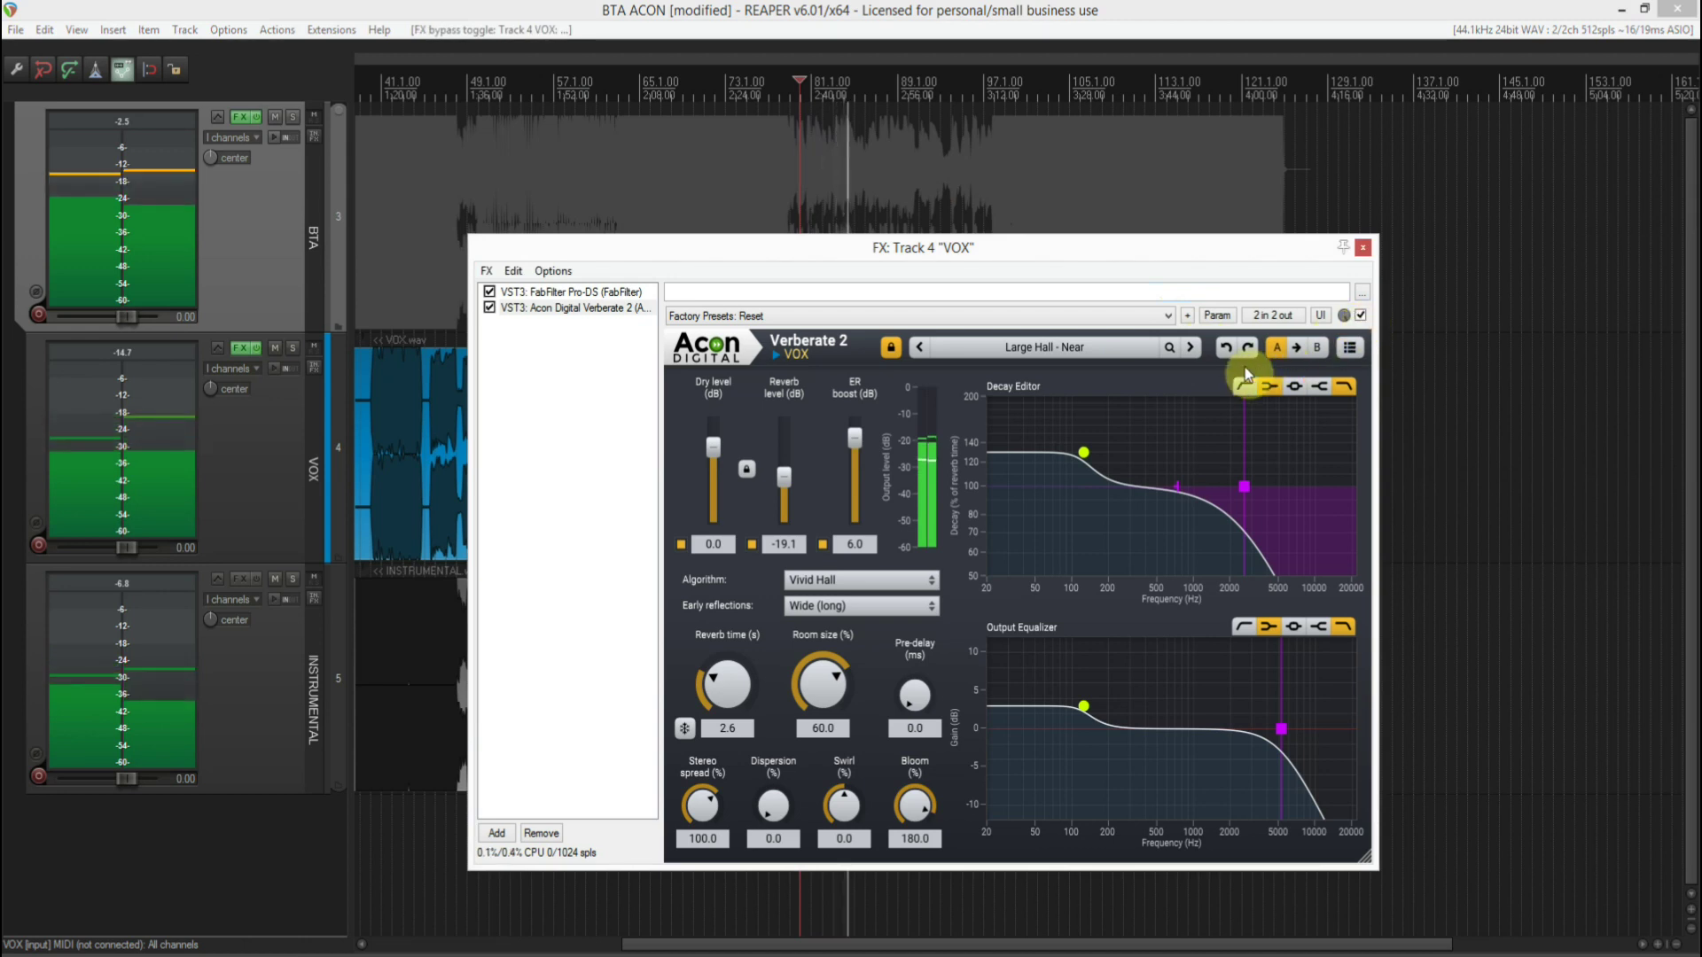
pyautogui.click(1193, 349)
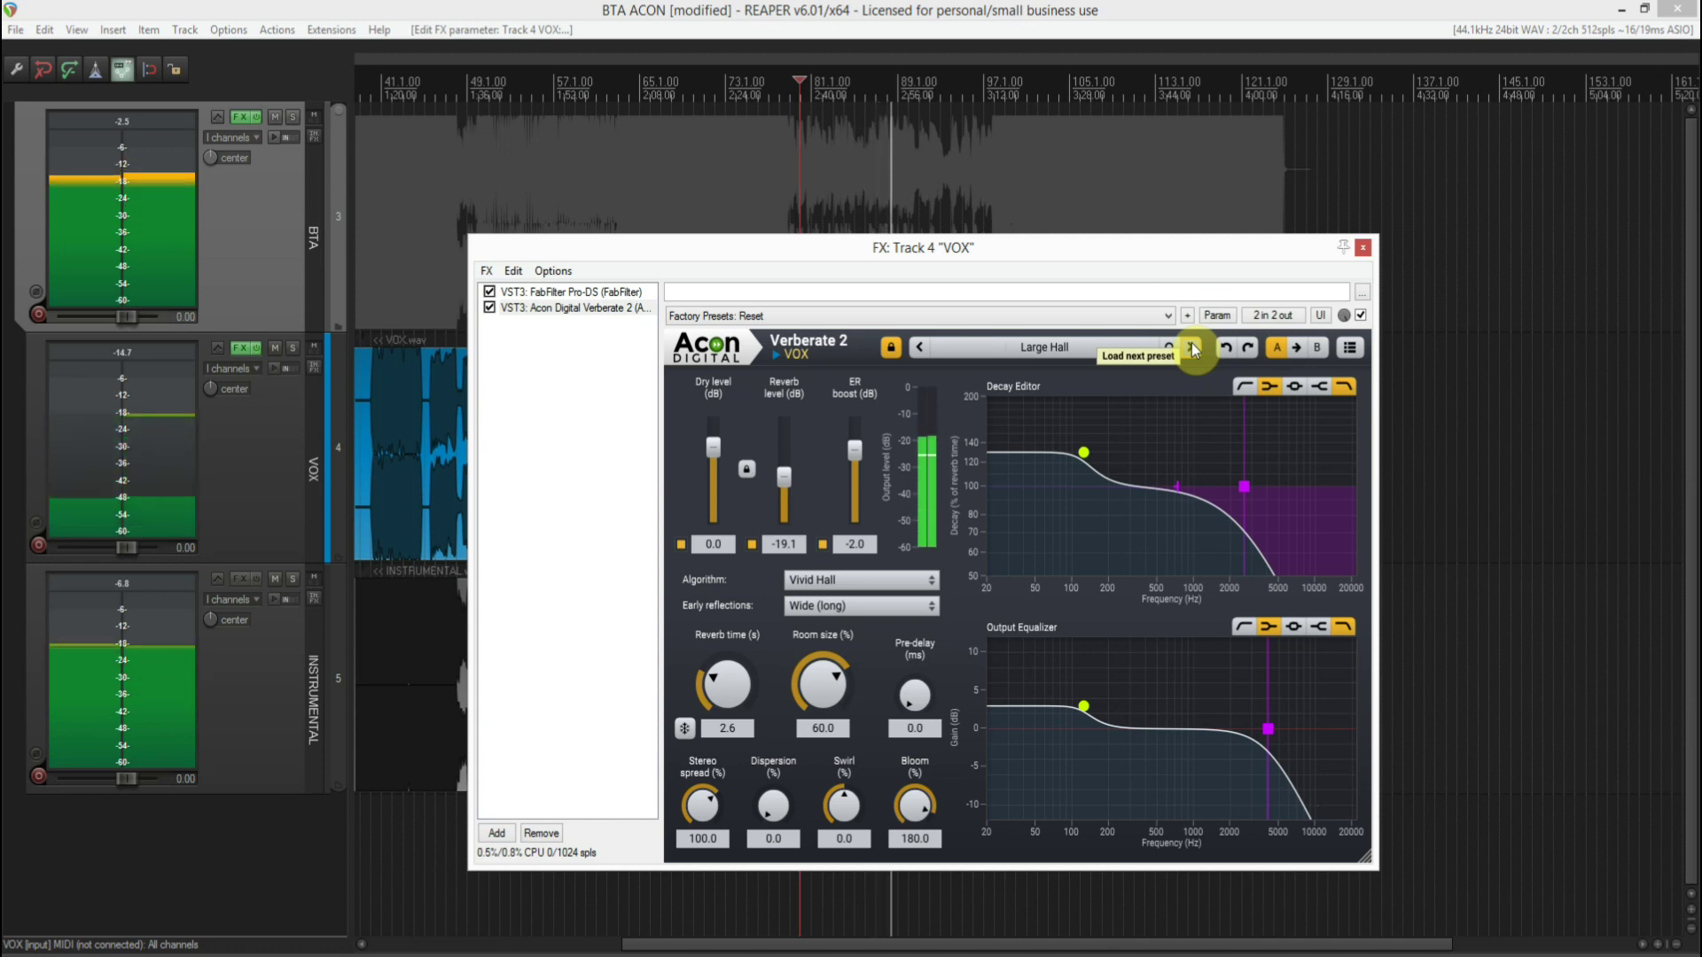
pyautogui.click(1193, 349)
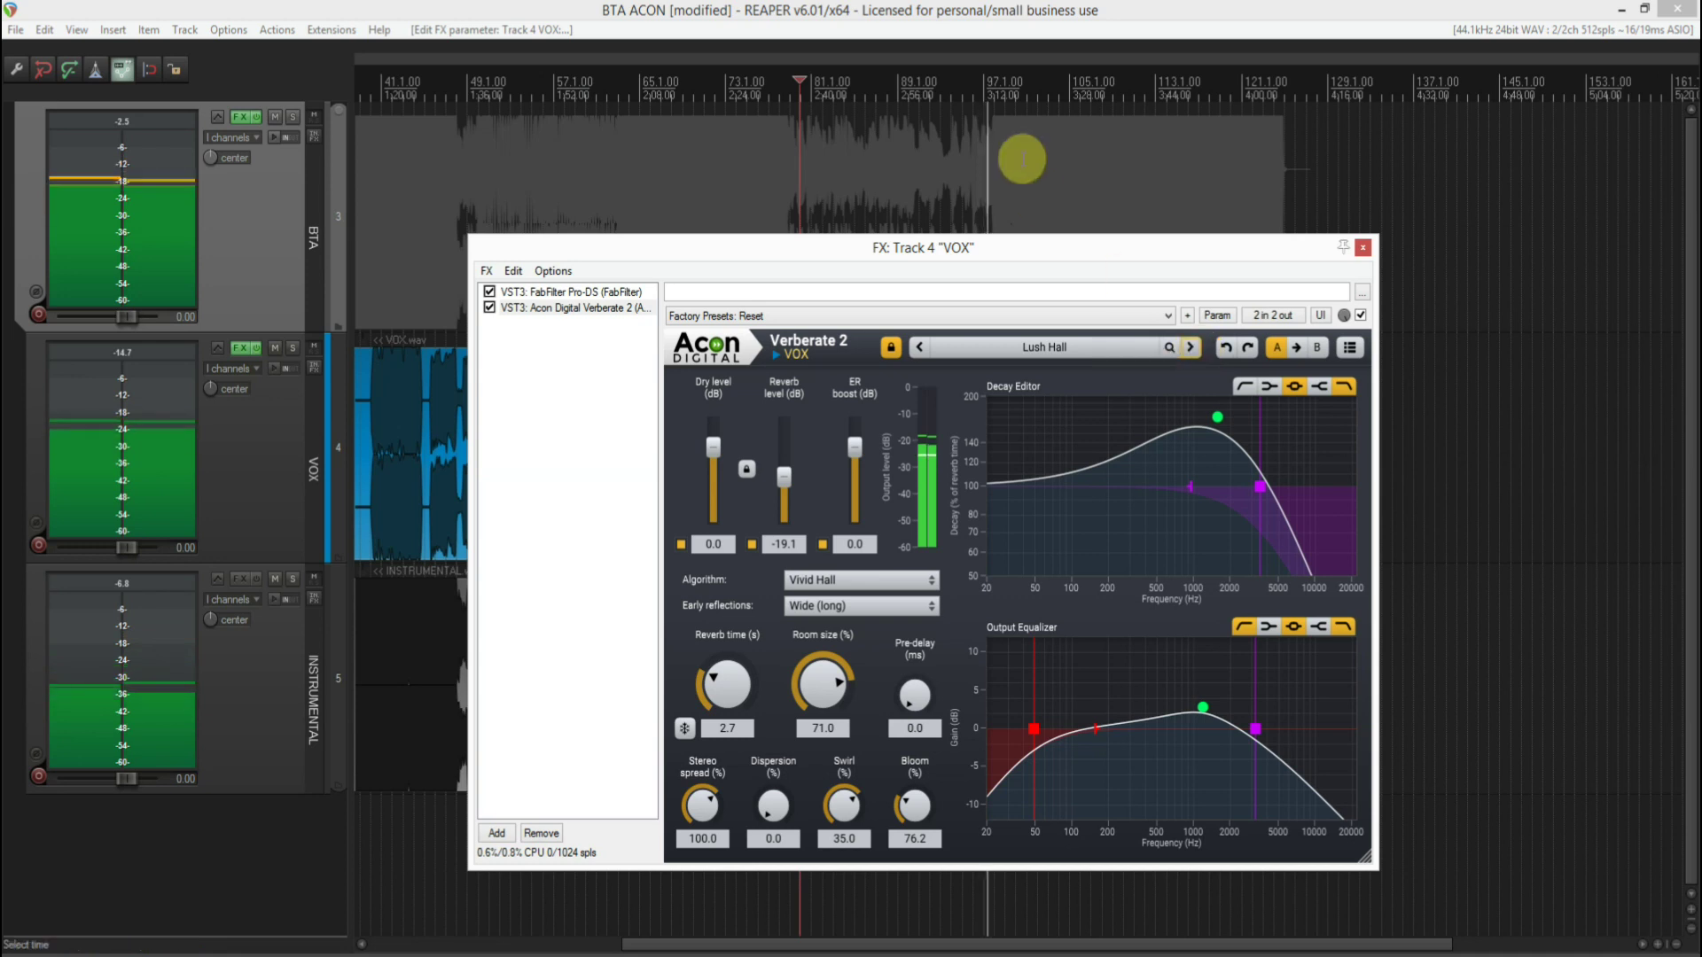
pyautogui.click(948, 93)
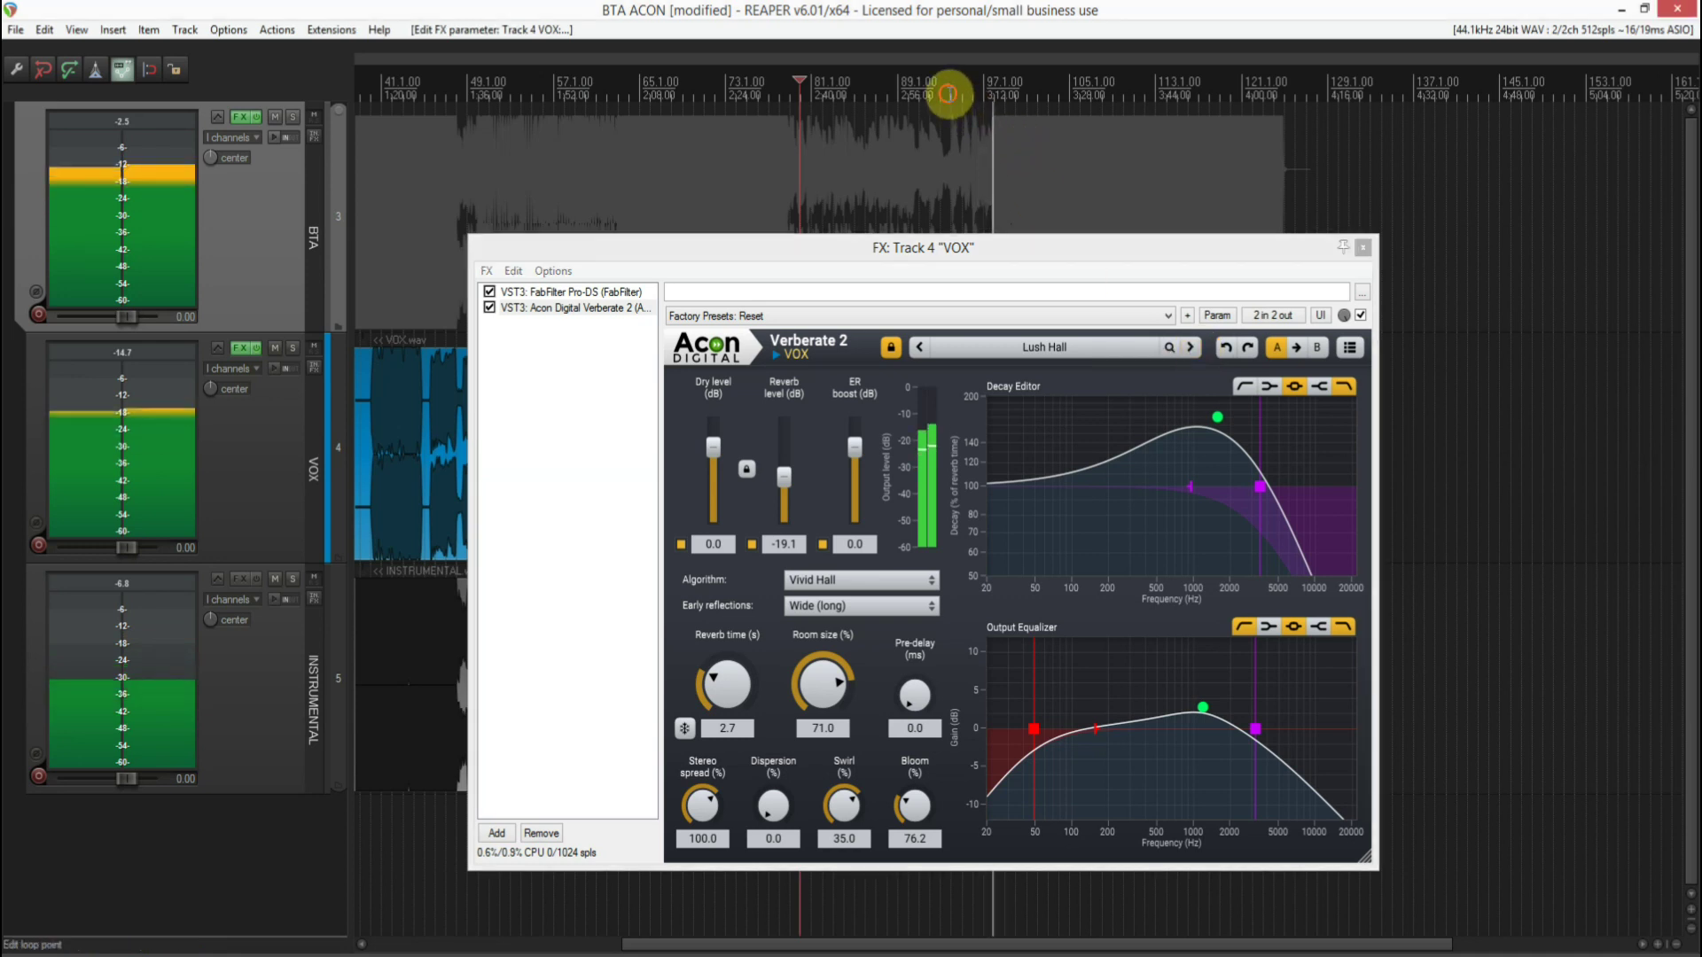
# - Audition Medium Hall - Natural, Medium Hall - Near, Medium Hall and Milan Opera House, replaying the section from around bars 92–93
pyautogui.click(1193, 350)
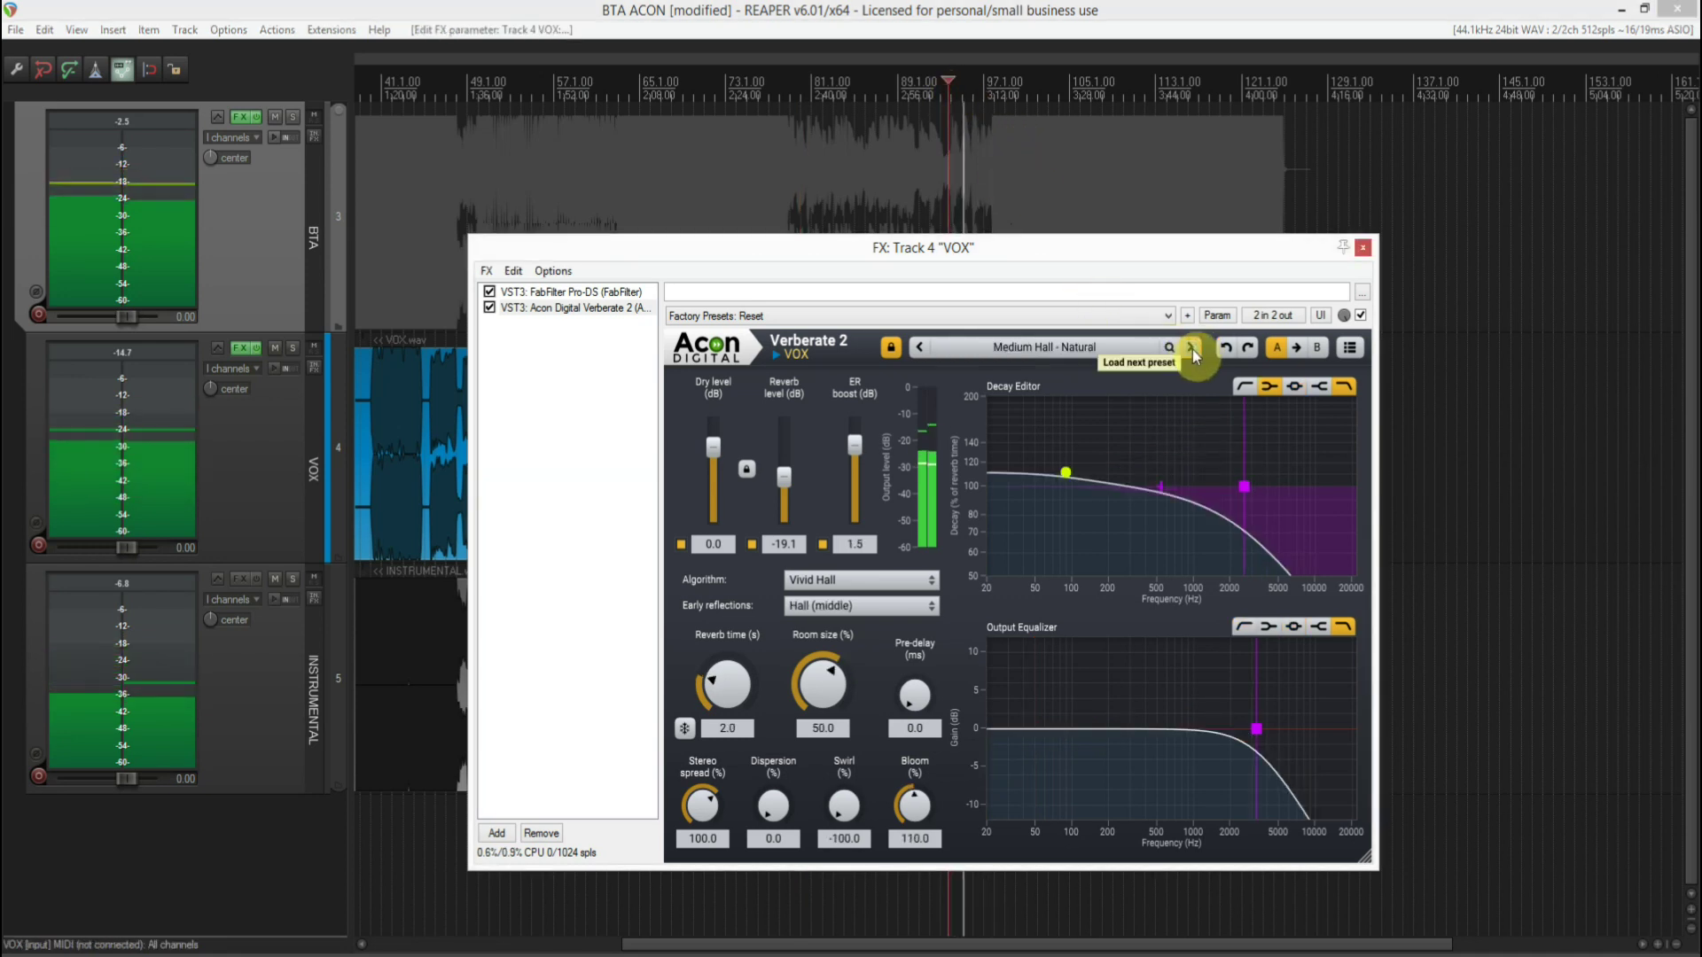
pyautogui.click(1193, 350)
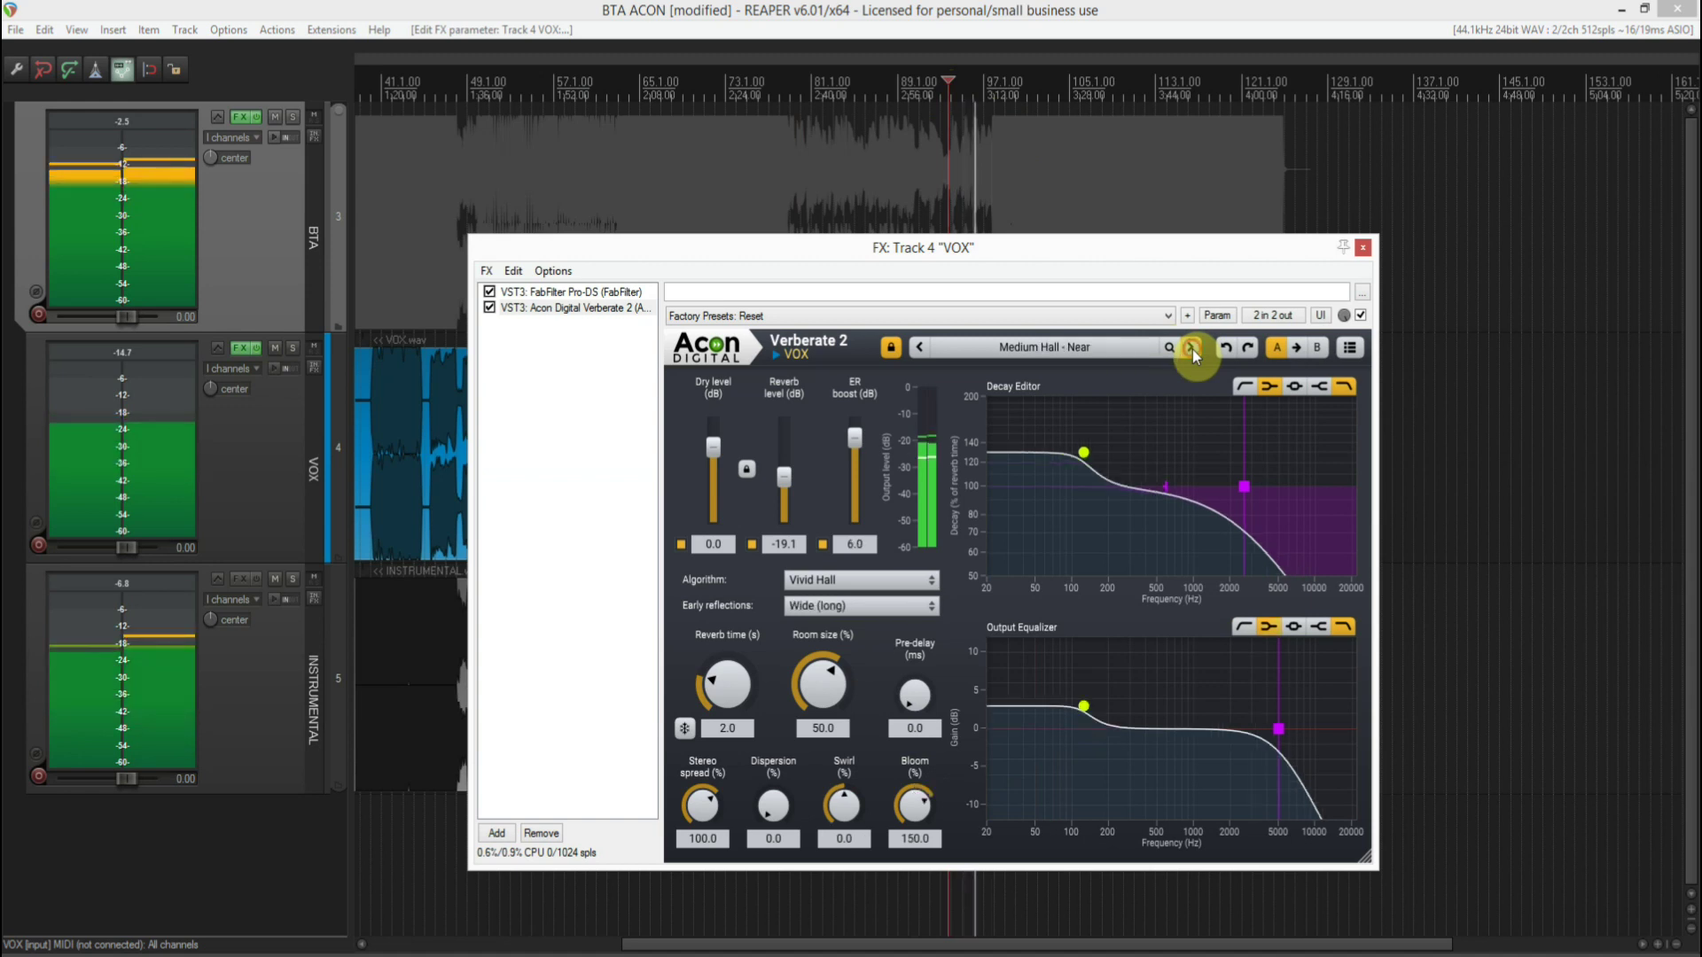
pyautogui.click(945, 82)
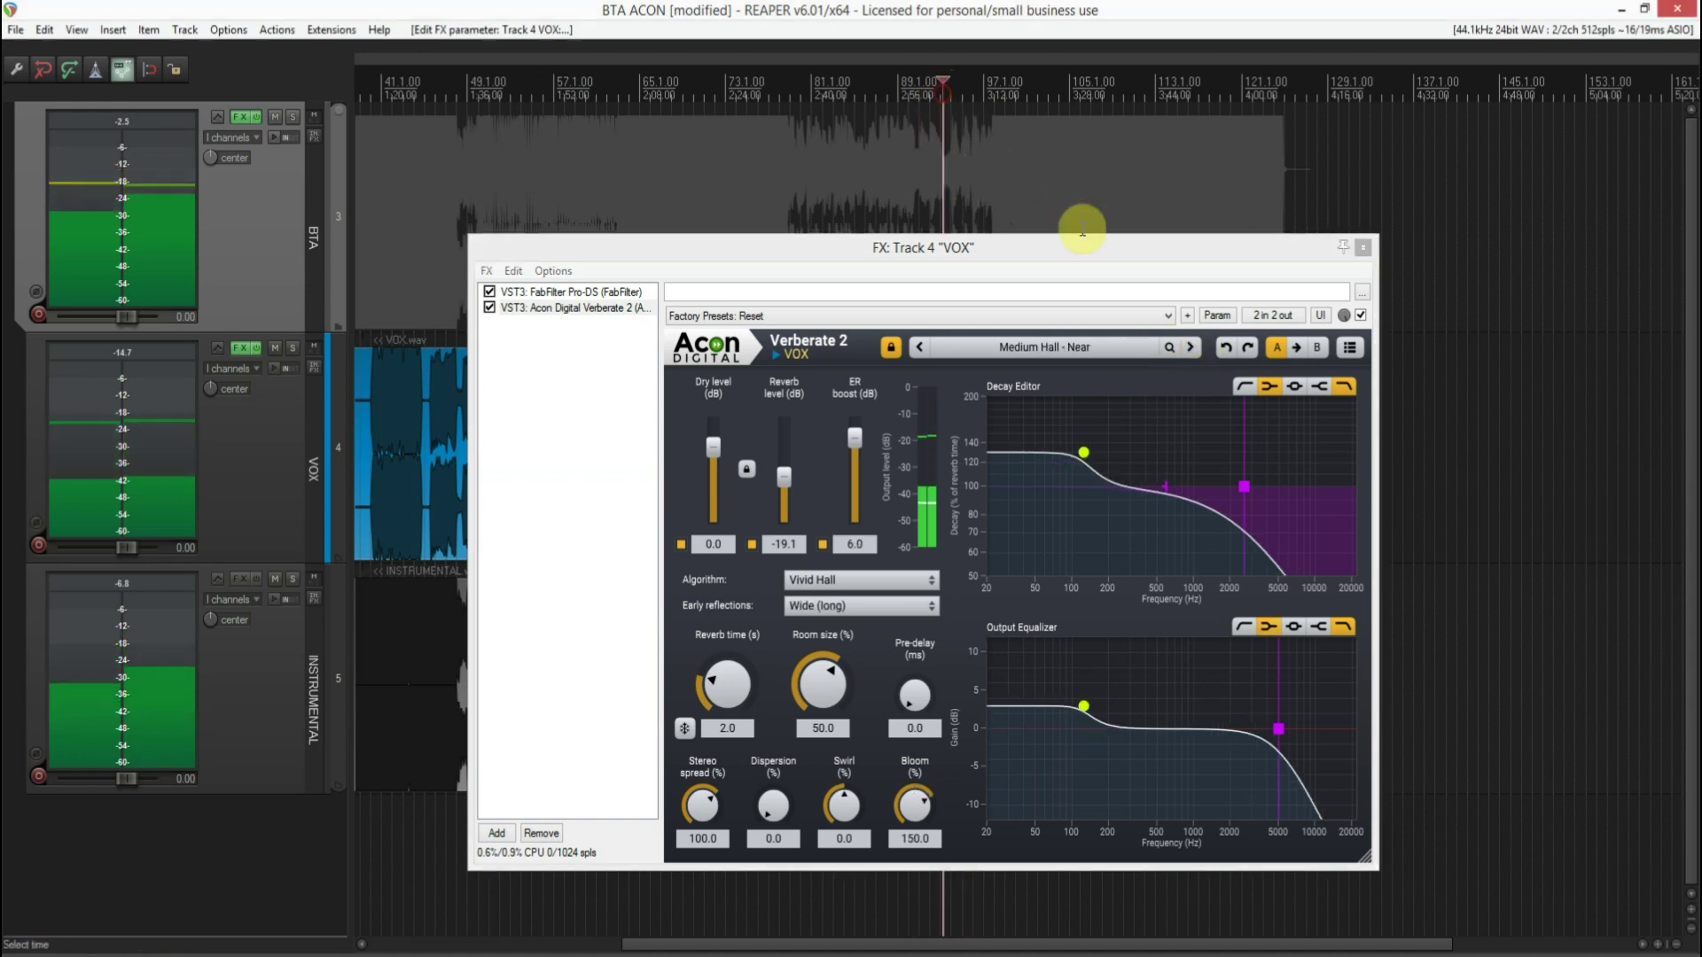
pyautogui.click(1194, 349)
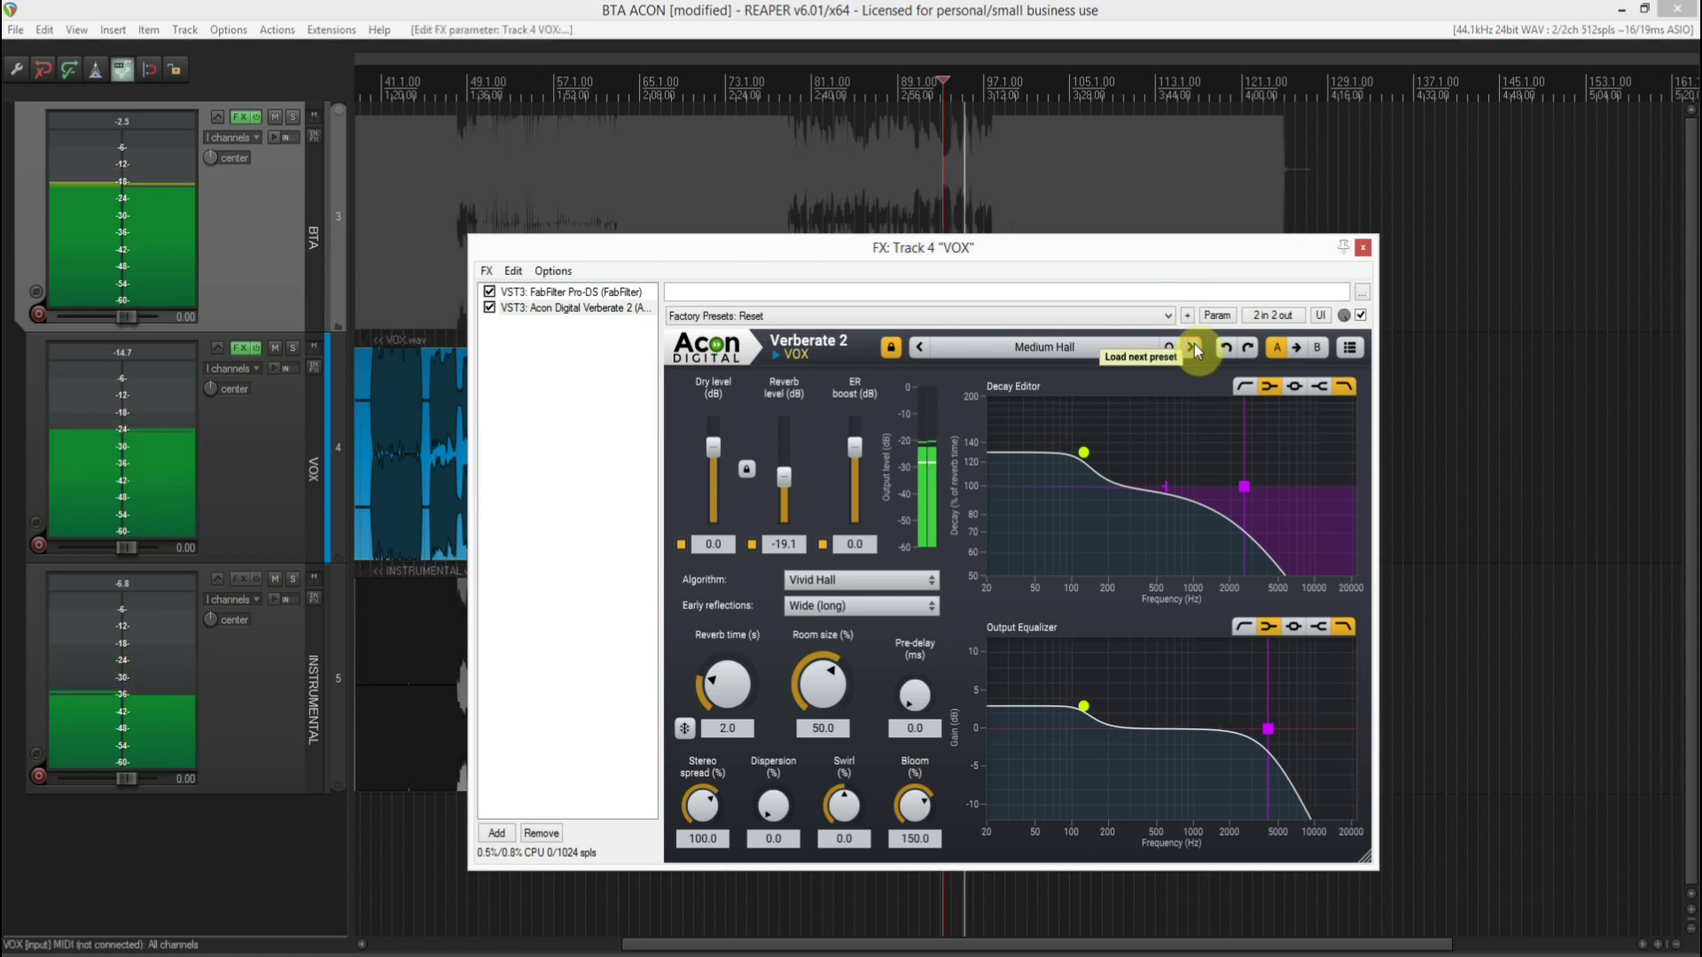
pyautogui.click(1194, 349)
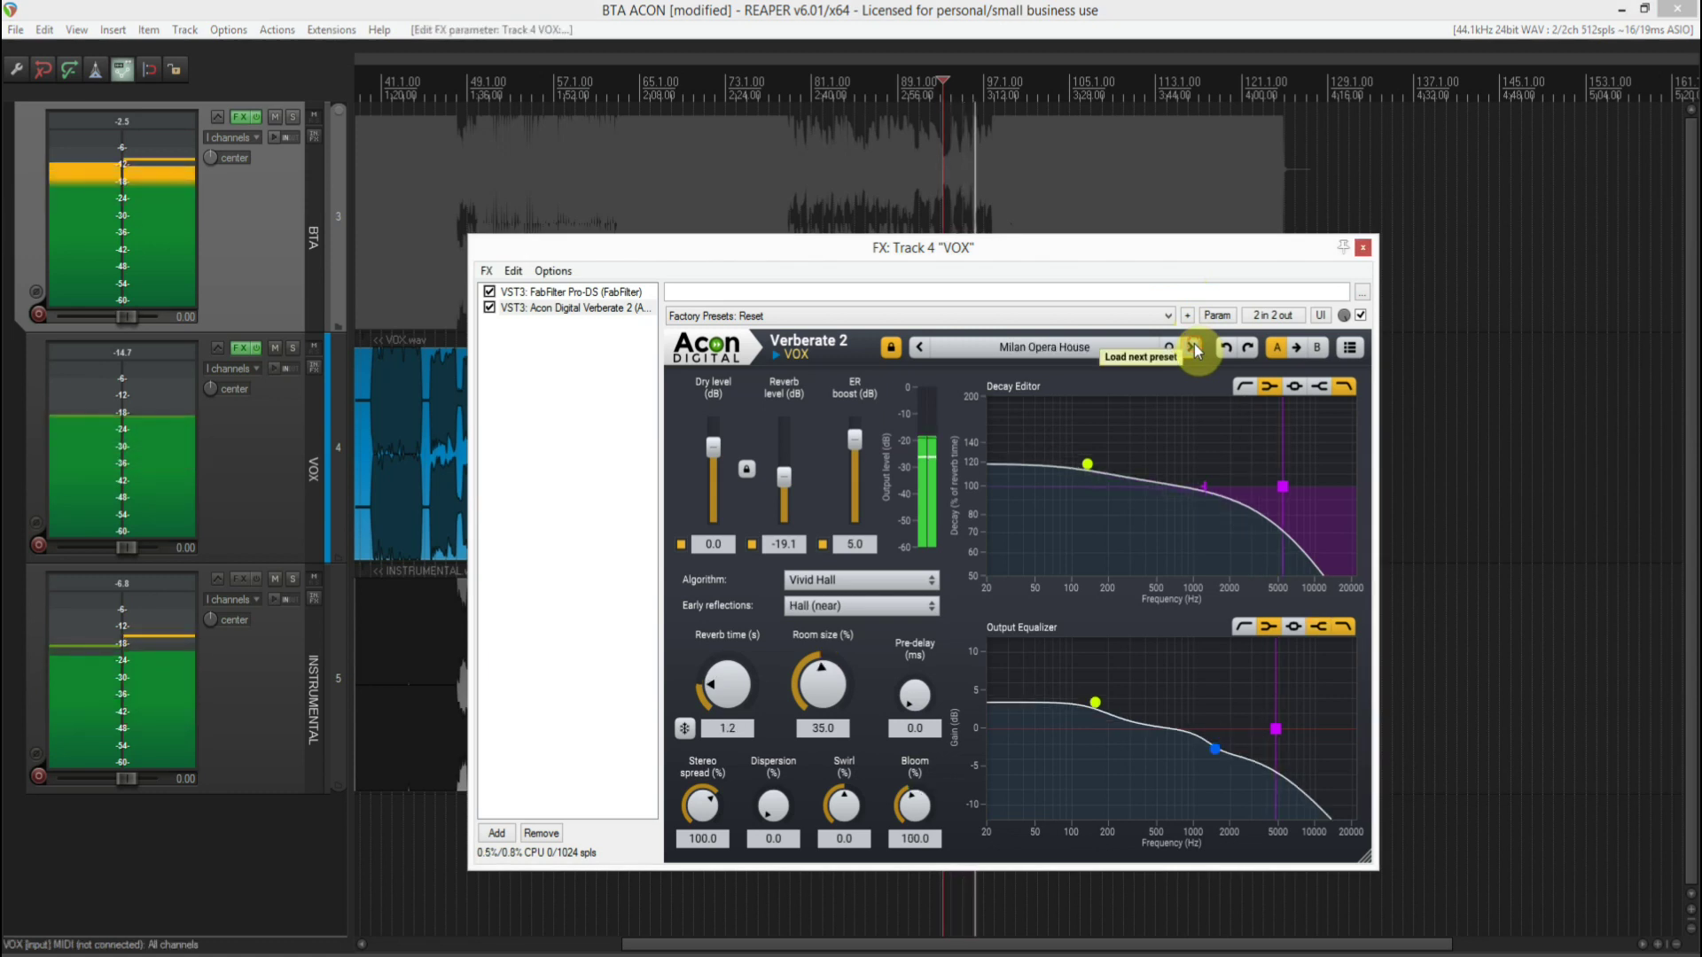
pyautogui.click(941, 89)
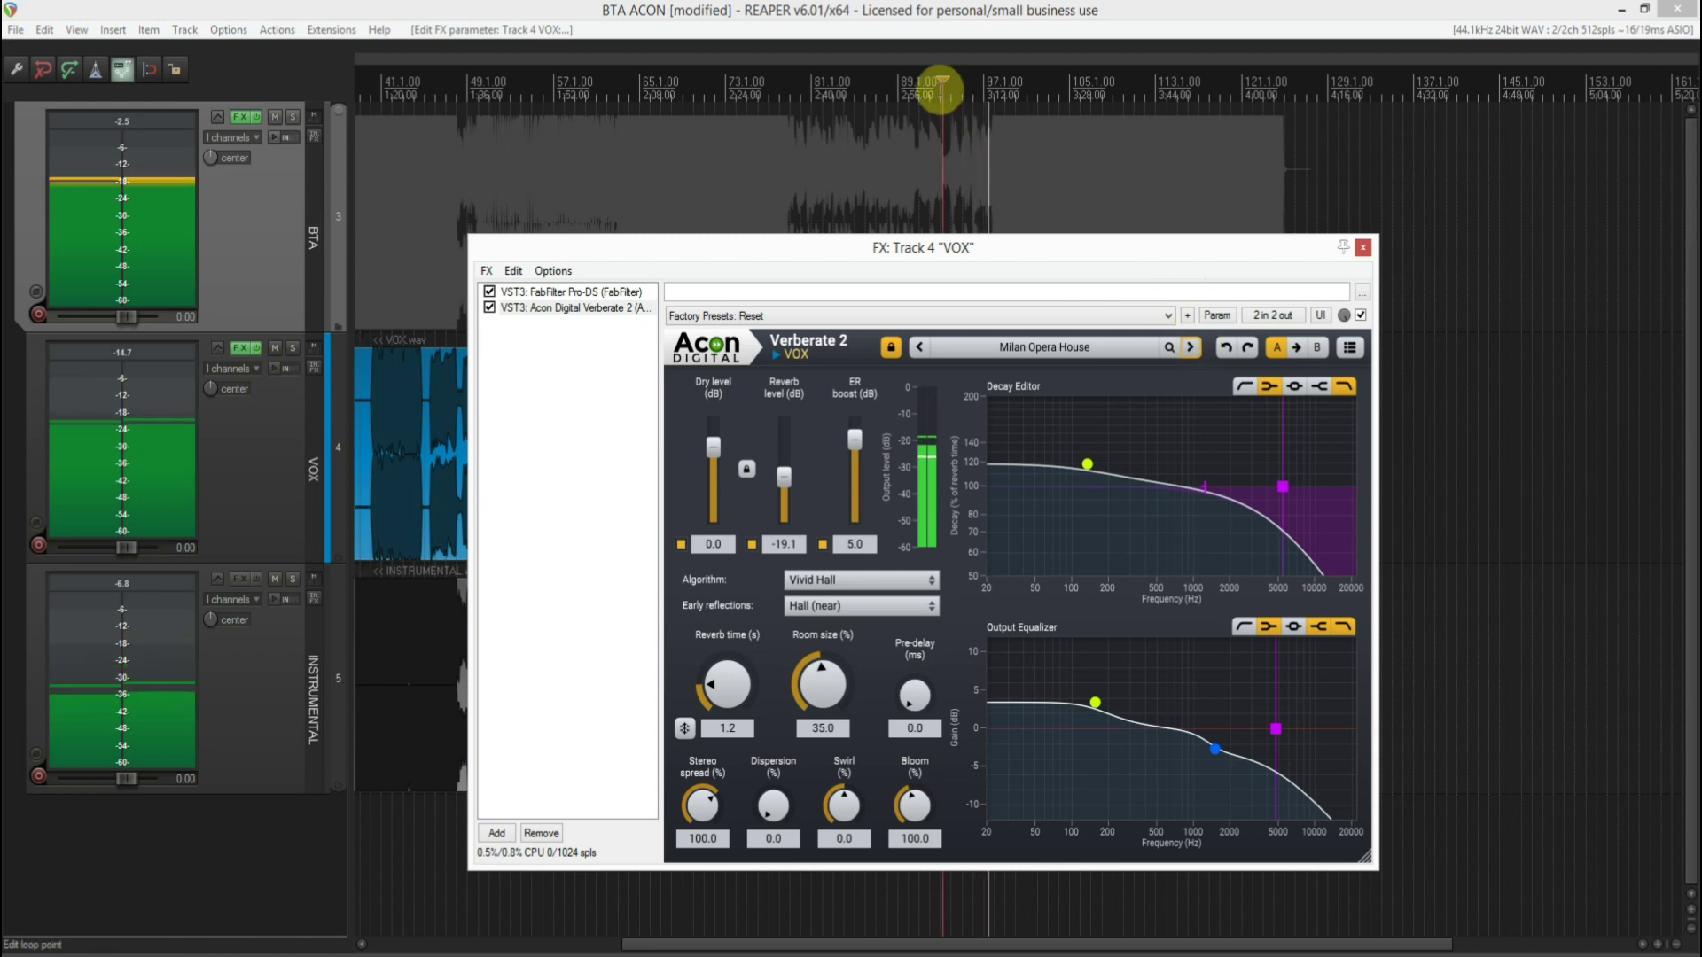
# - Audition the Sidney Hall and Small Hall - Natural presets, replaying each from near bar 92
pyautogui.click(1193, 349)
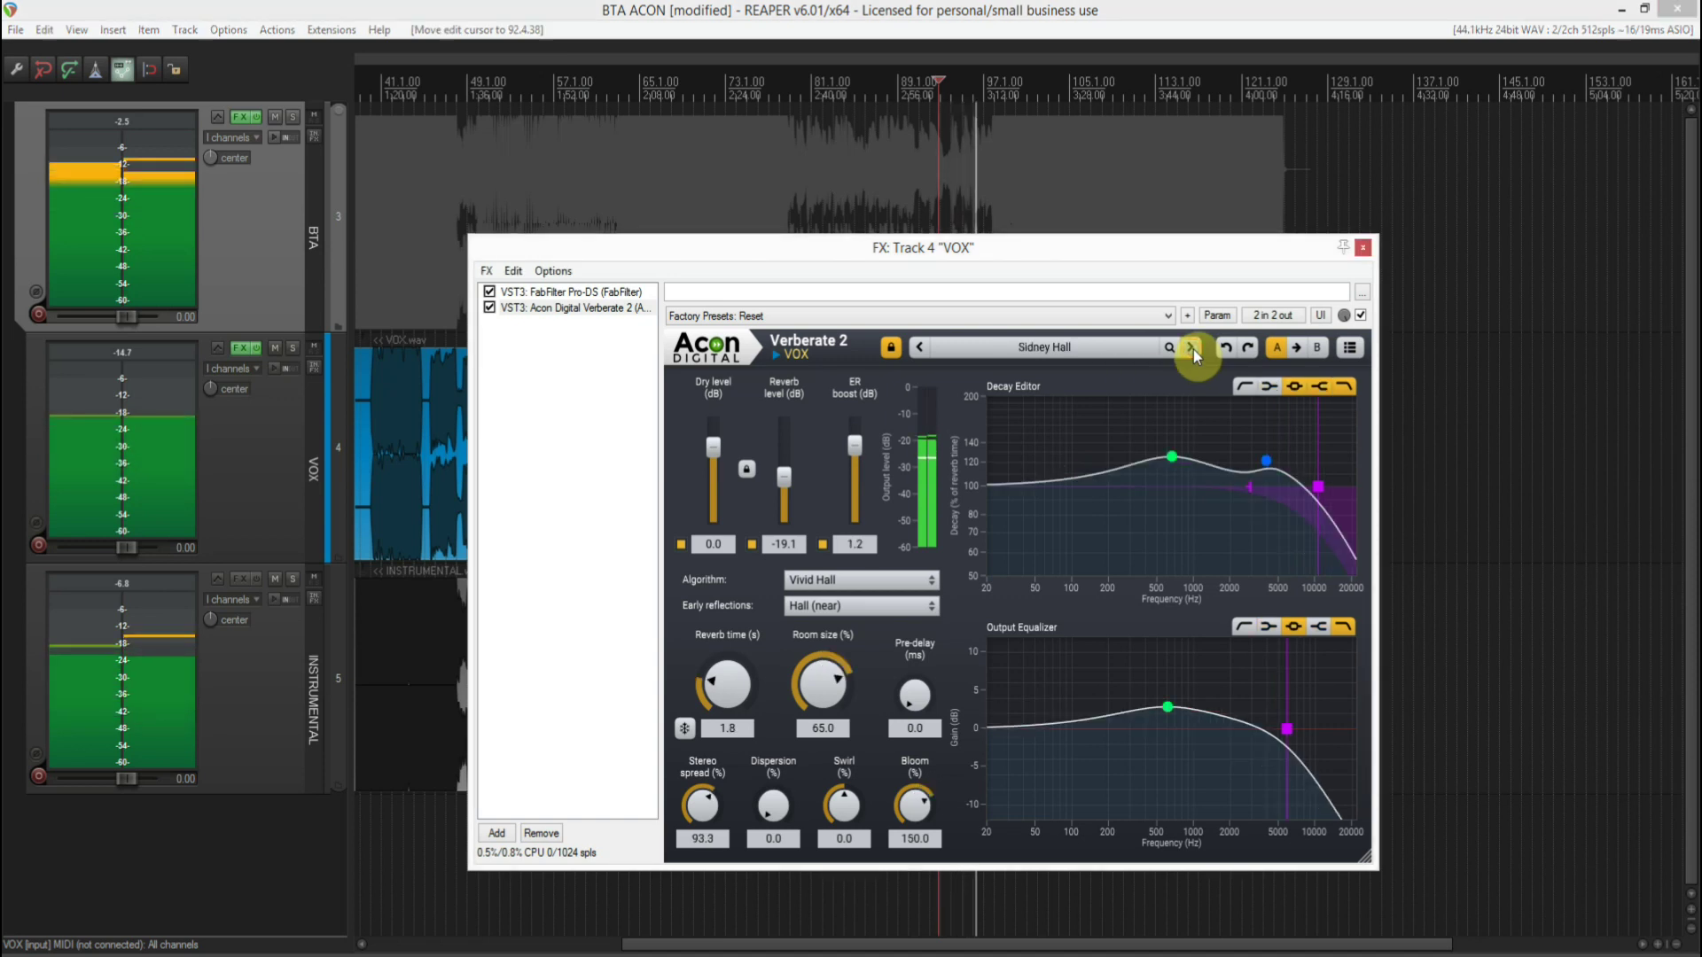
pyautogui.click(937, 92)
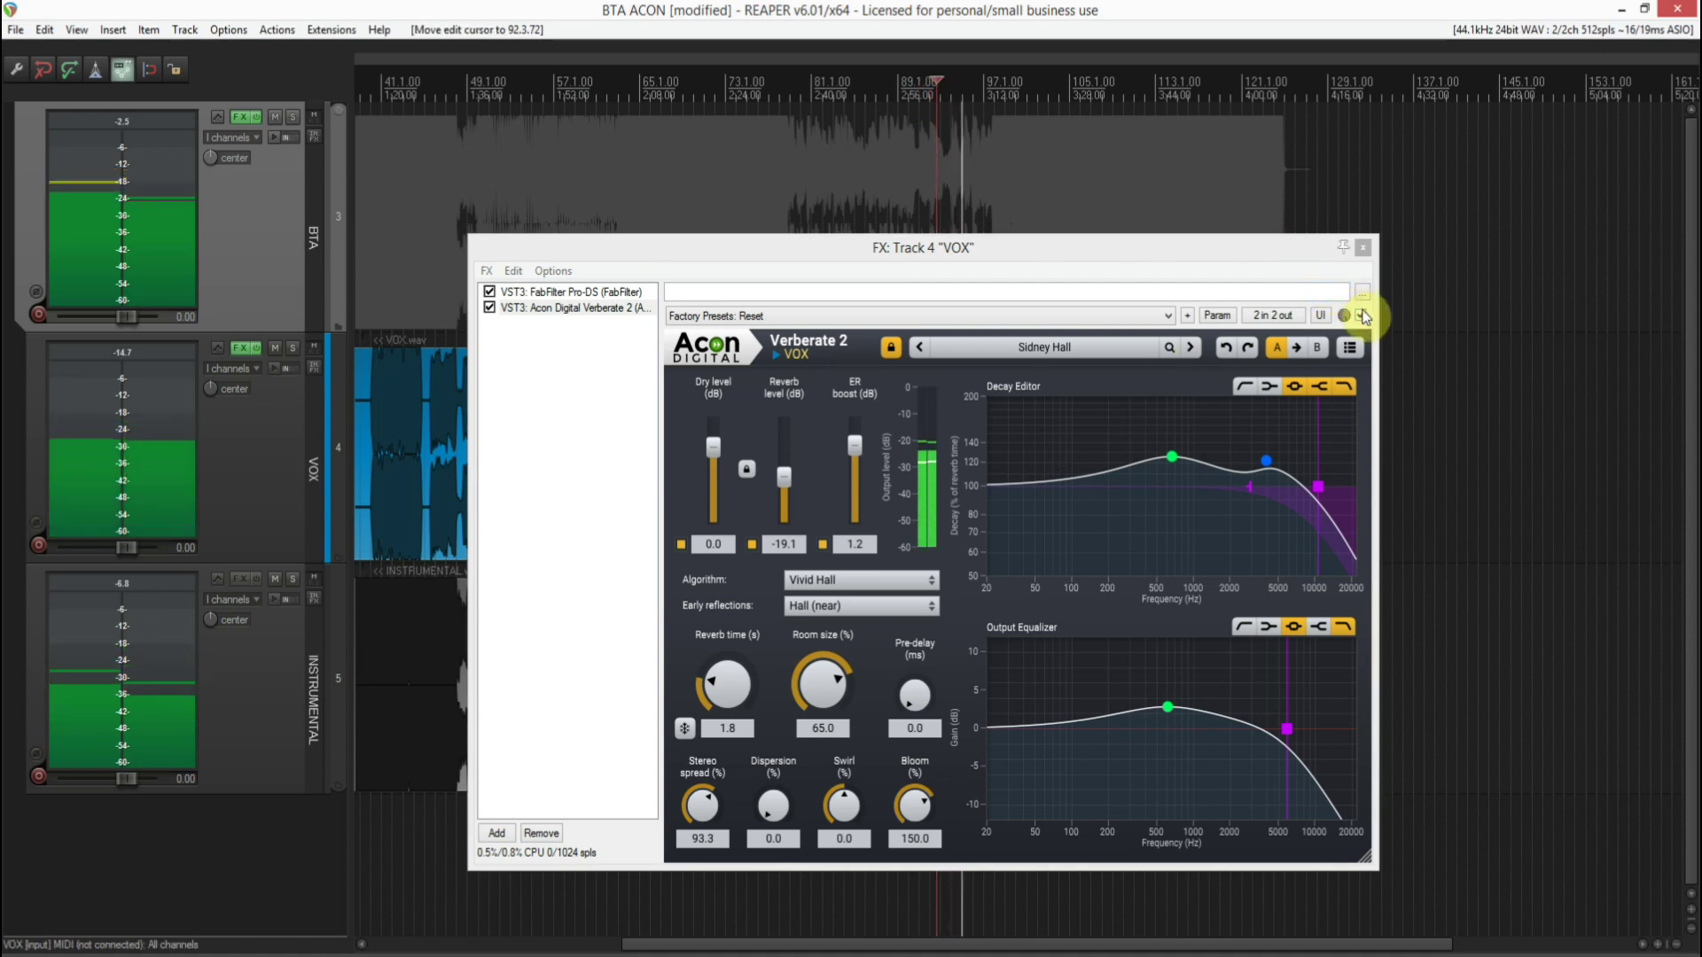
pyautogui.click(1193, 348)
pyautogui.click(937, 85)
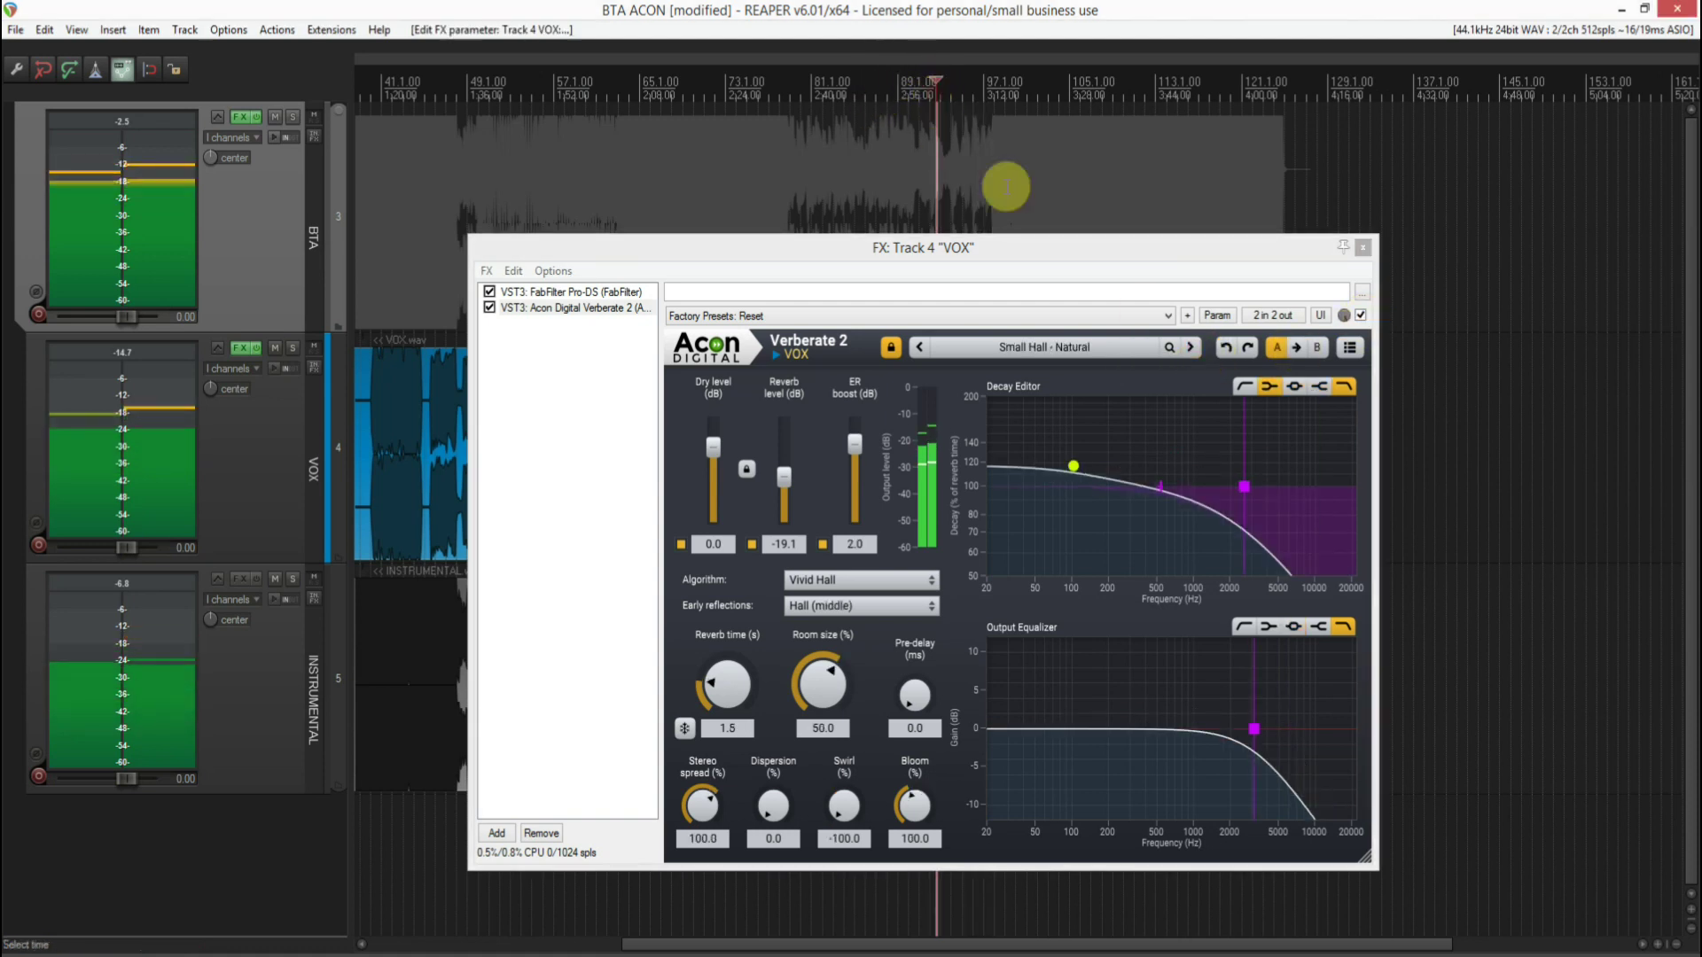
# - Audition Small Hall - Near, Small Hall and Stuttgart Hall, restarting the section from near bar 92
pyautogui.click(1193, 347)
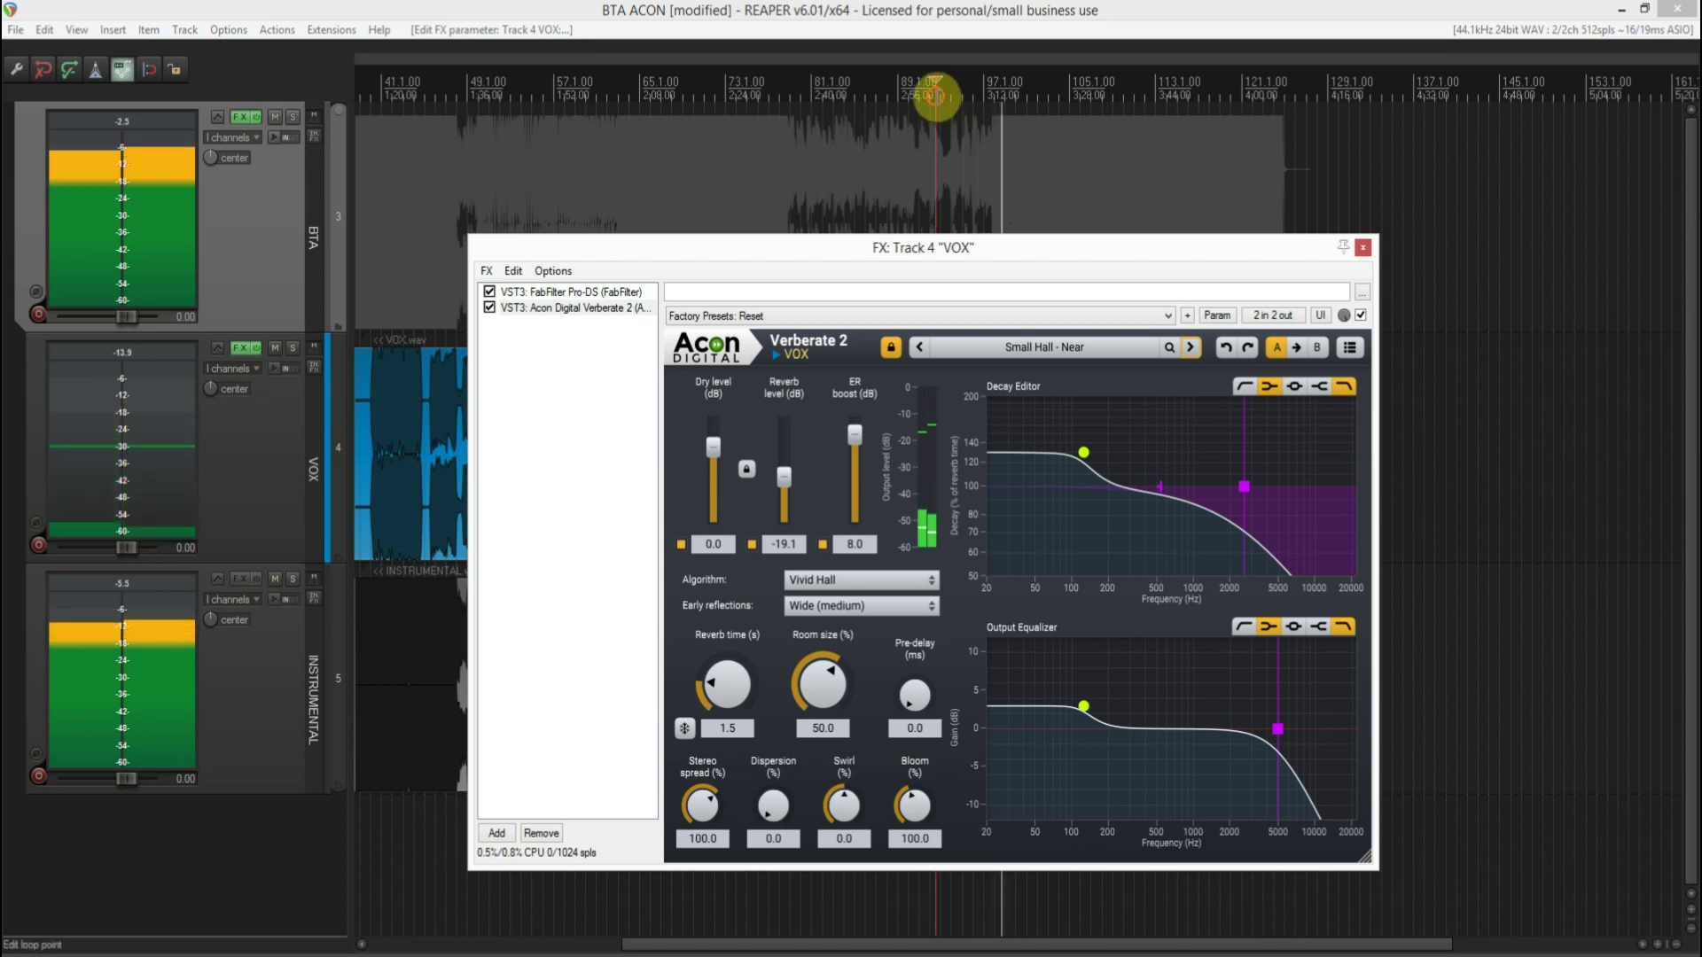
pyautogui.click(938, 91)
pyautogui.click(1193, 348)
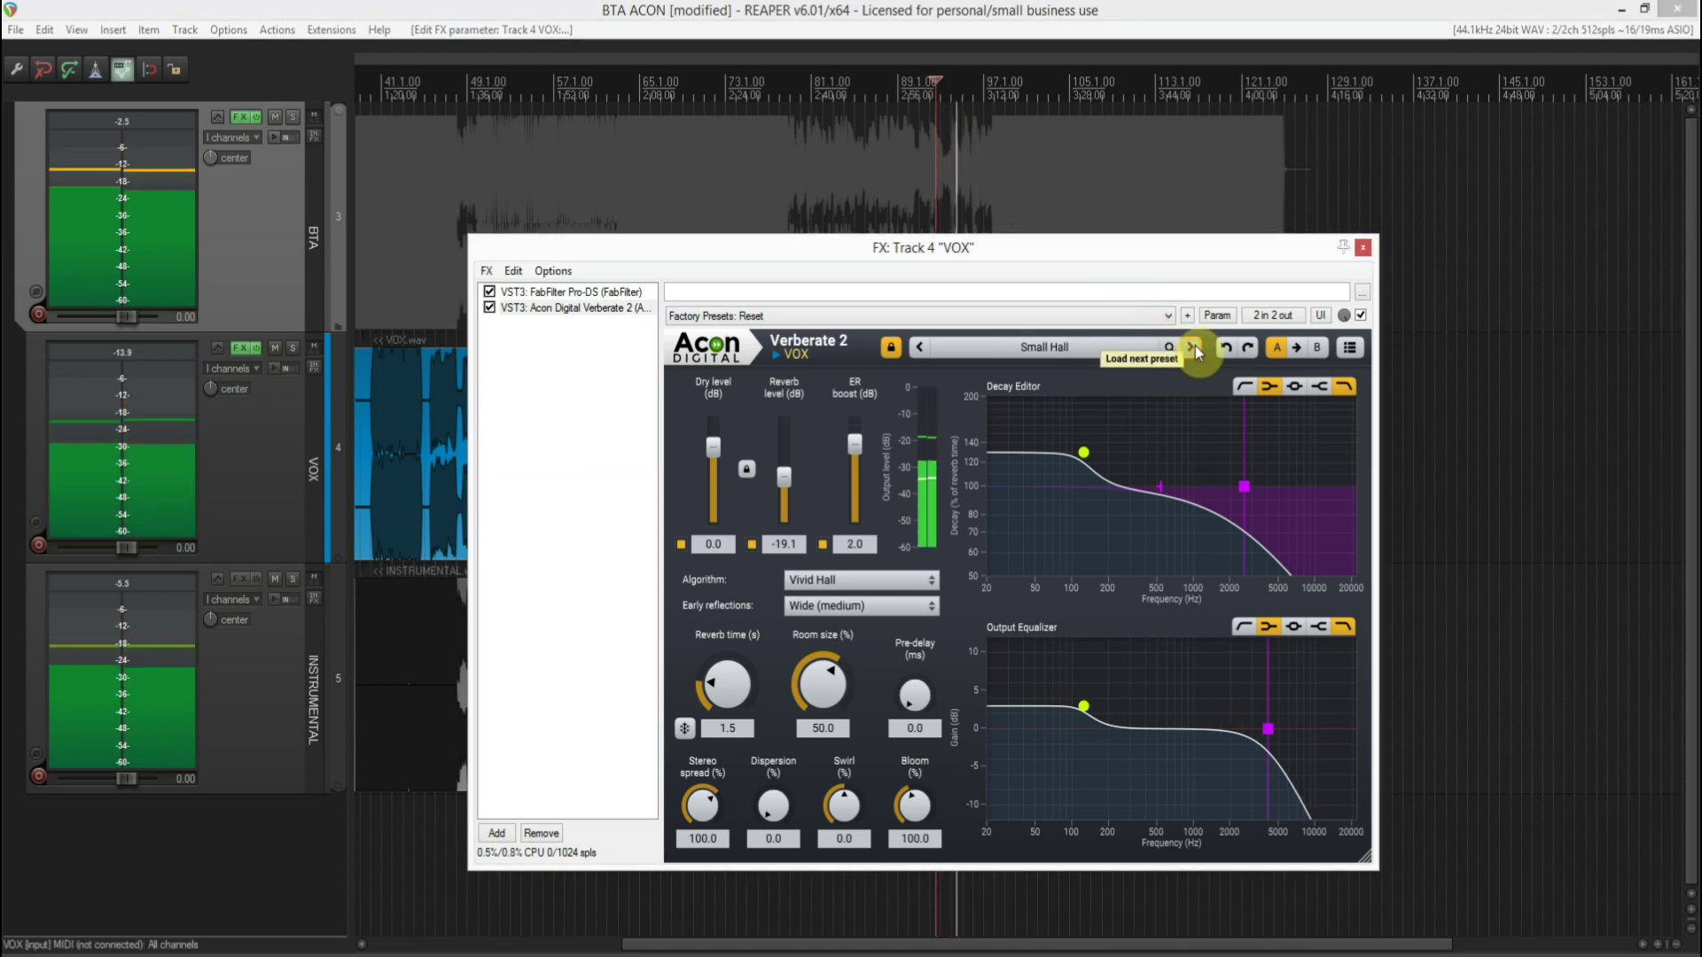
pyautogui.click(1195, 348)
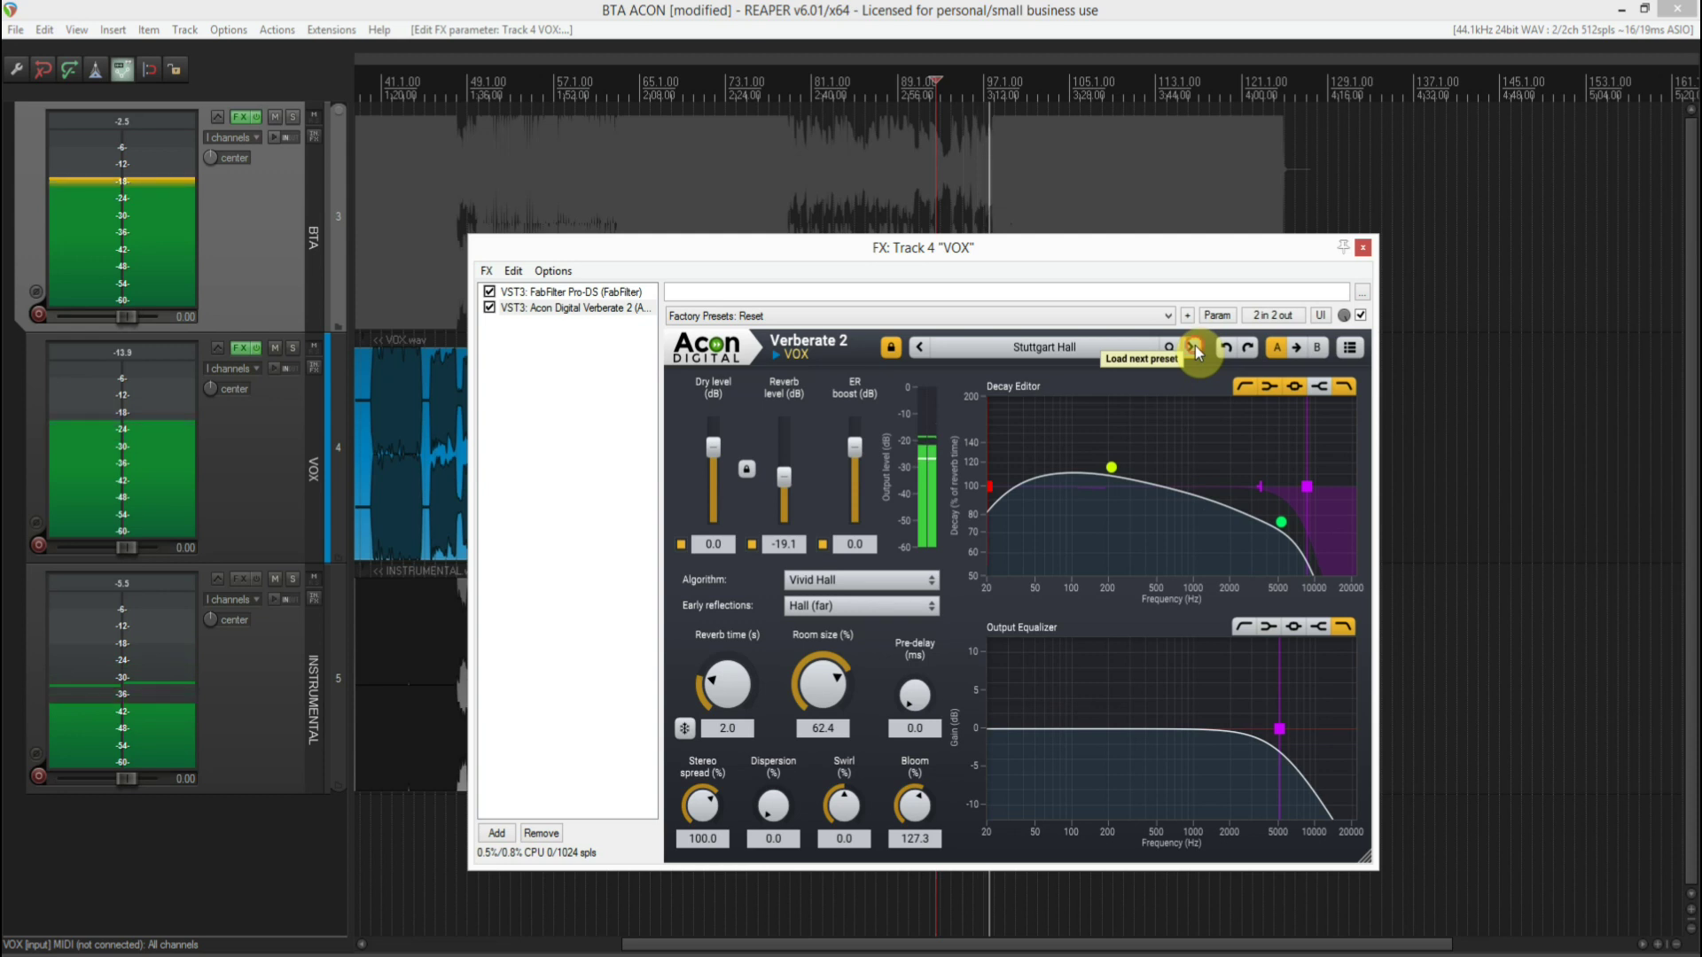
# - Audition the Synth Hall - Bright and Synth Hall - Dark presets, replaying the section from near bar 93
pyautogui.click(1193, 347)
pyautogui.click(945, 87)
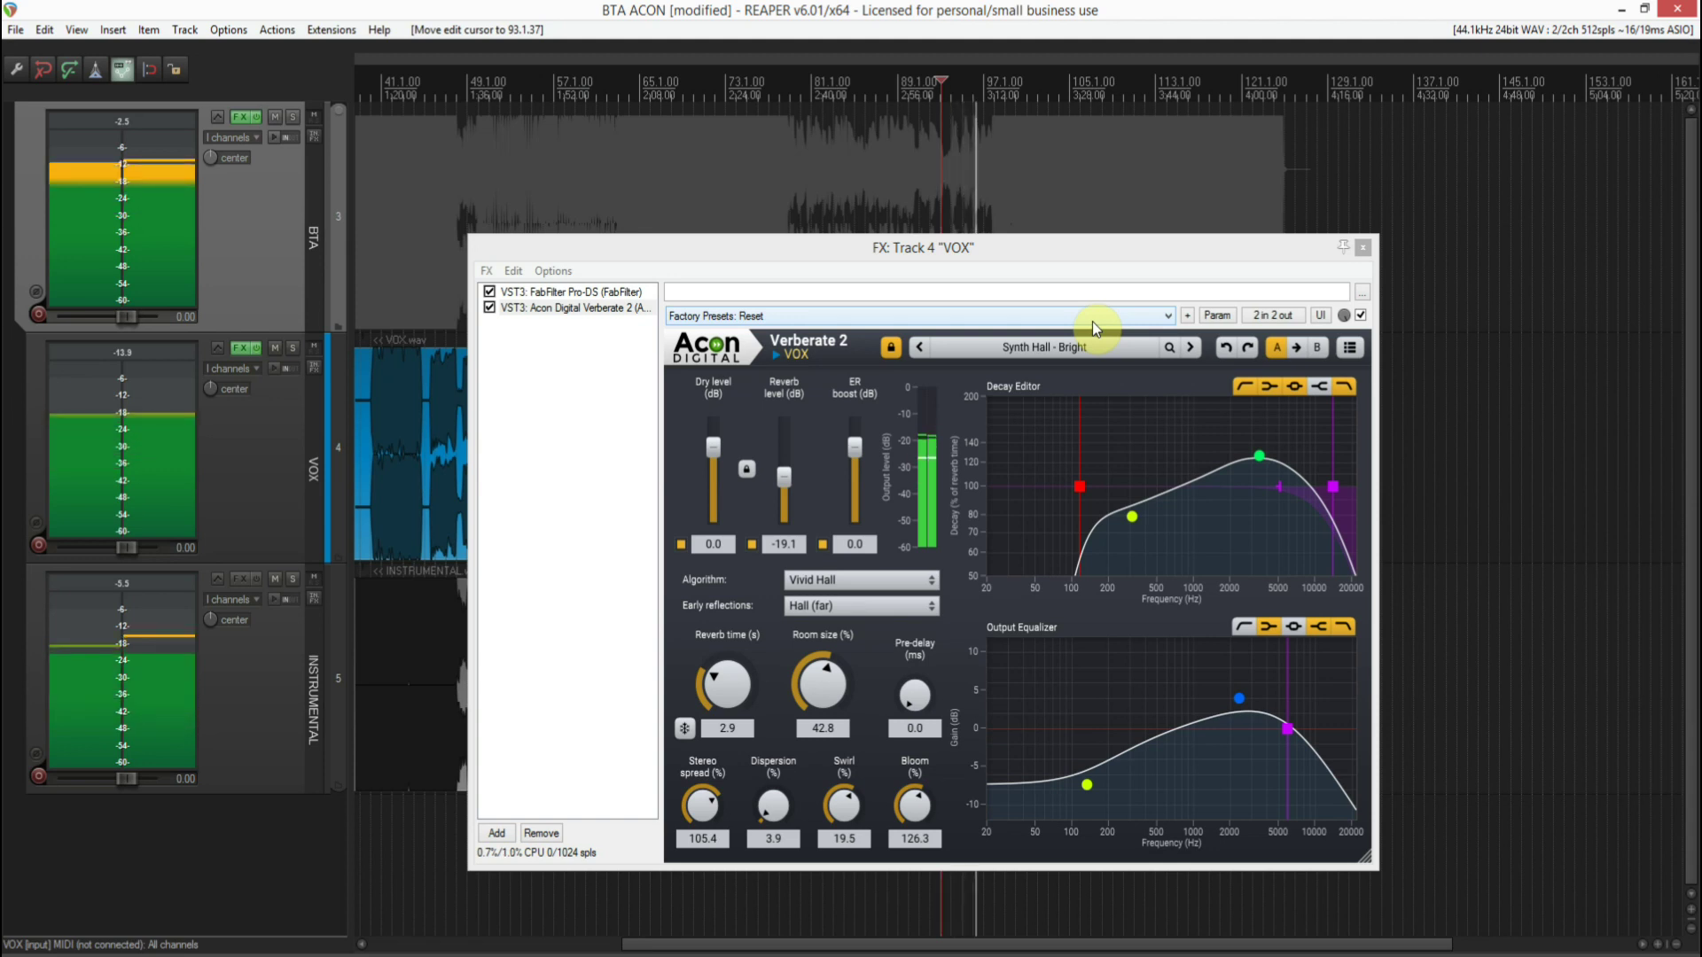
pyautogui.click(1189, 349)
pyautogui.click(962, 124)
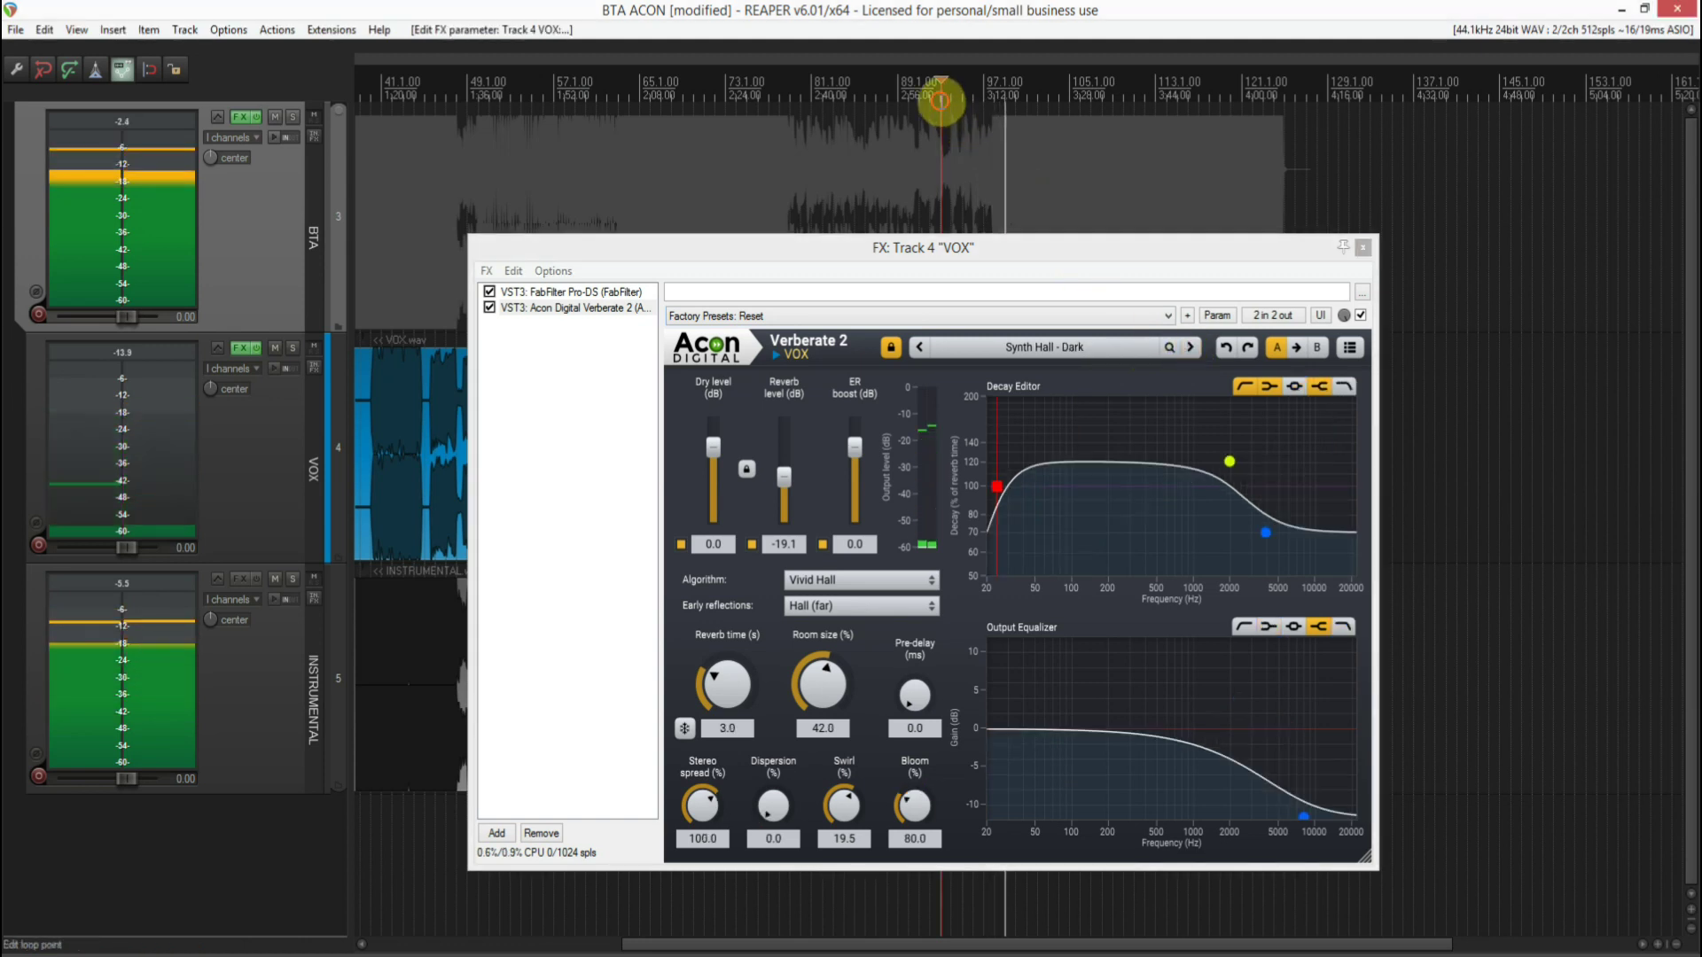
# - Audition Synth Hall - Lush, Synth Hall, Tokyo Hall and Berliner Plate from near bar 92, and stop playback
pyautogui.click(1194, 350)
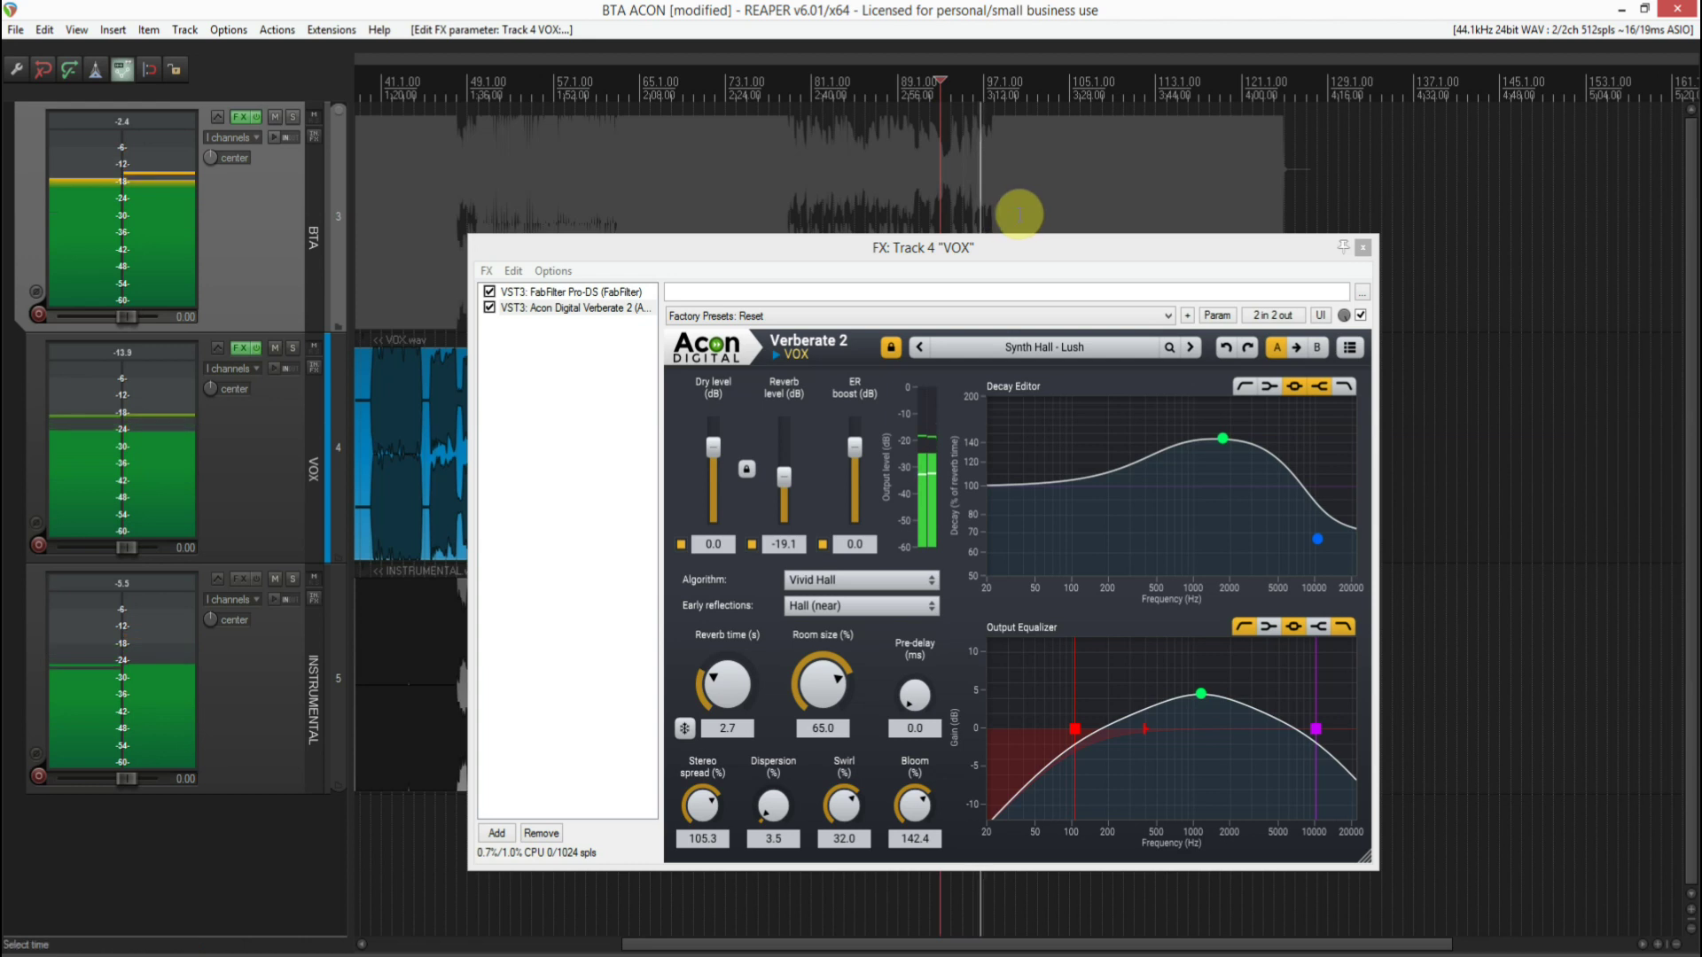
pyautogui.click(1191, 347)
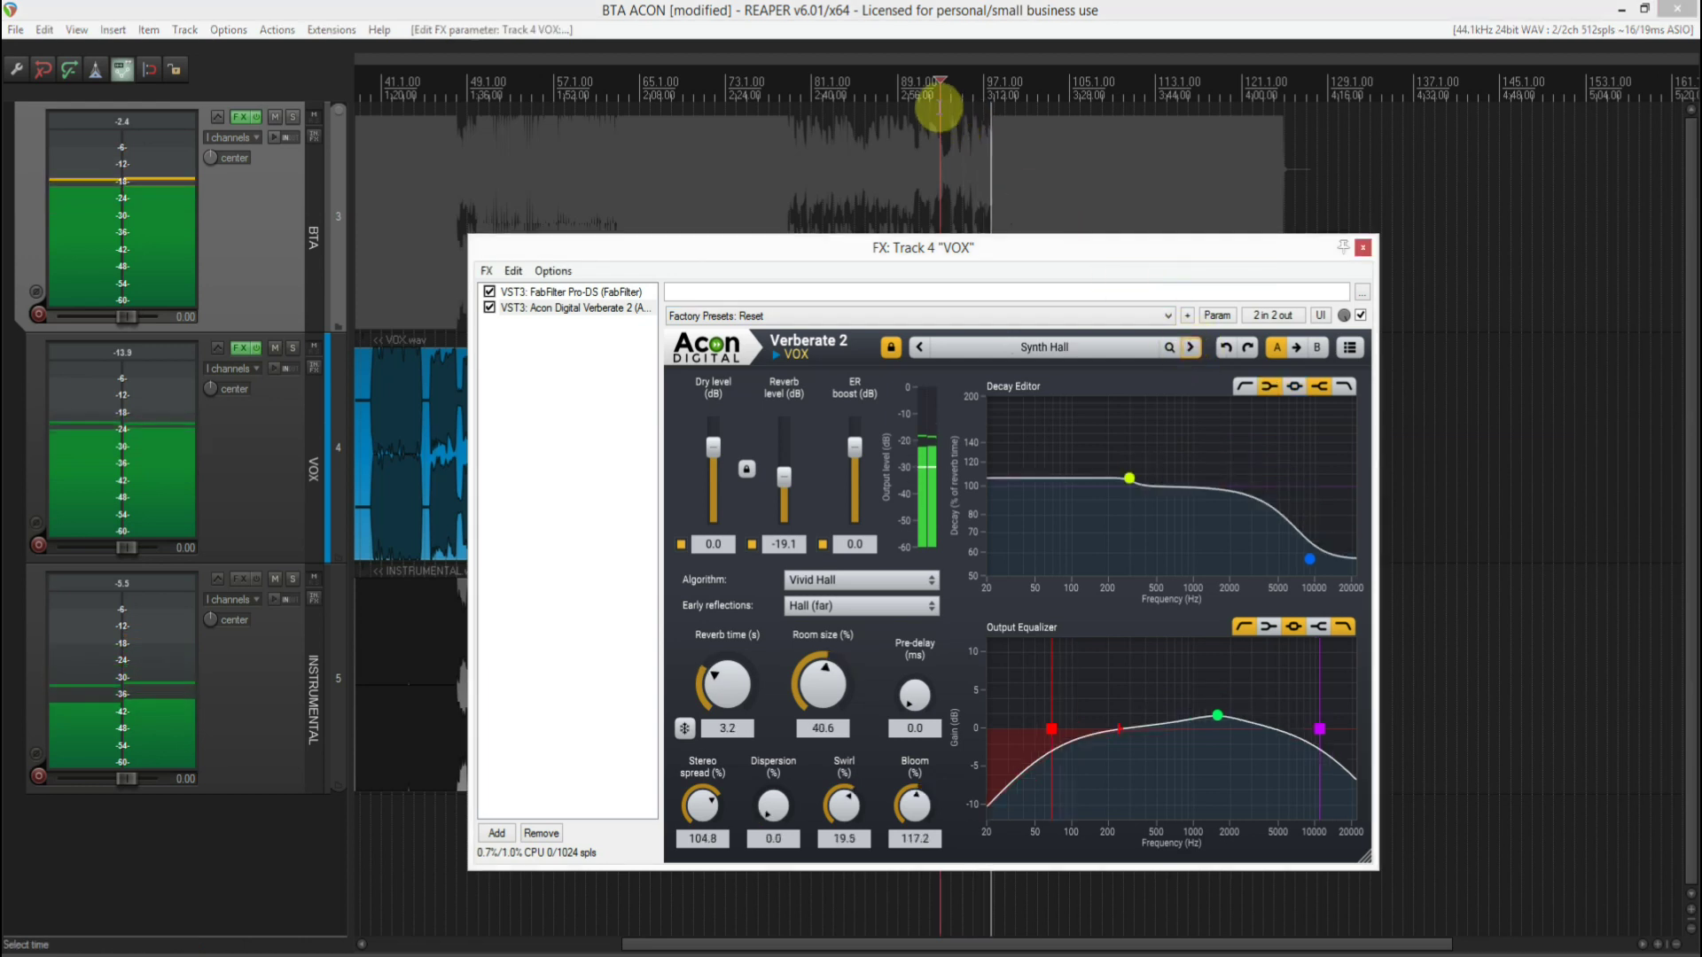
pyautogui.click(939, 190)
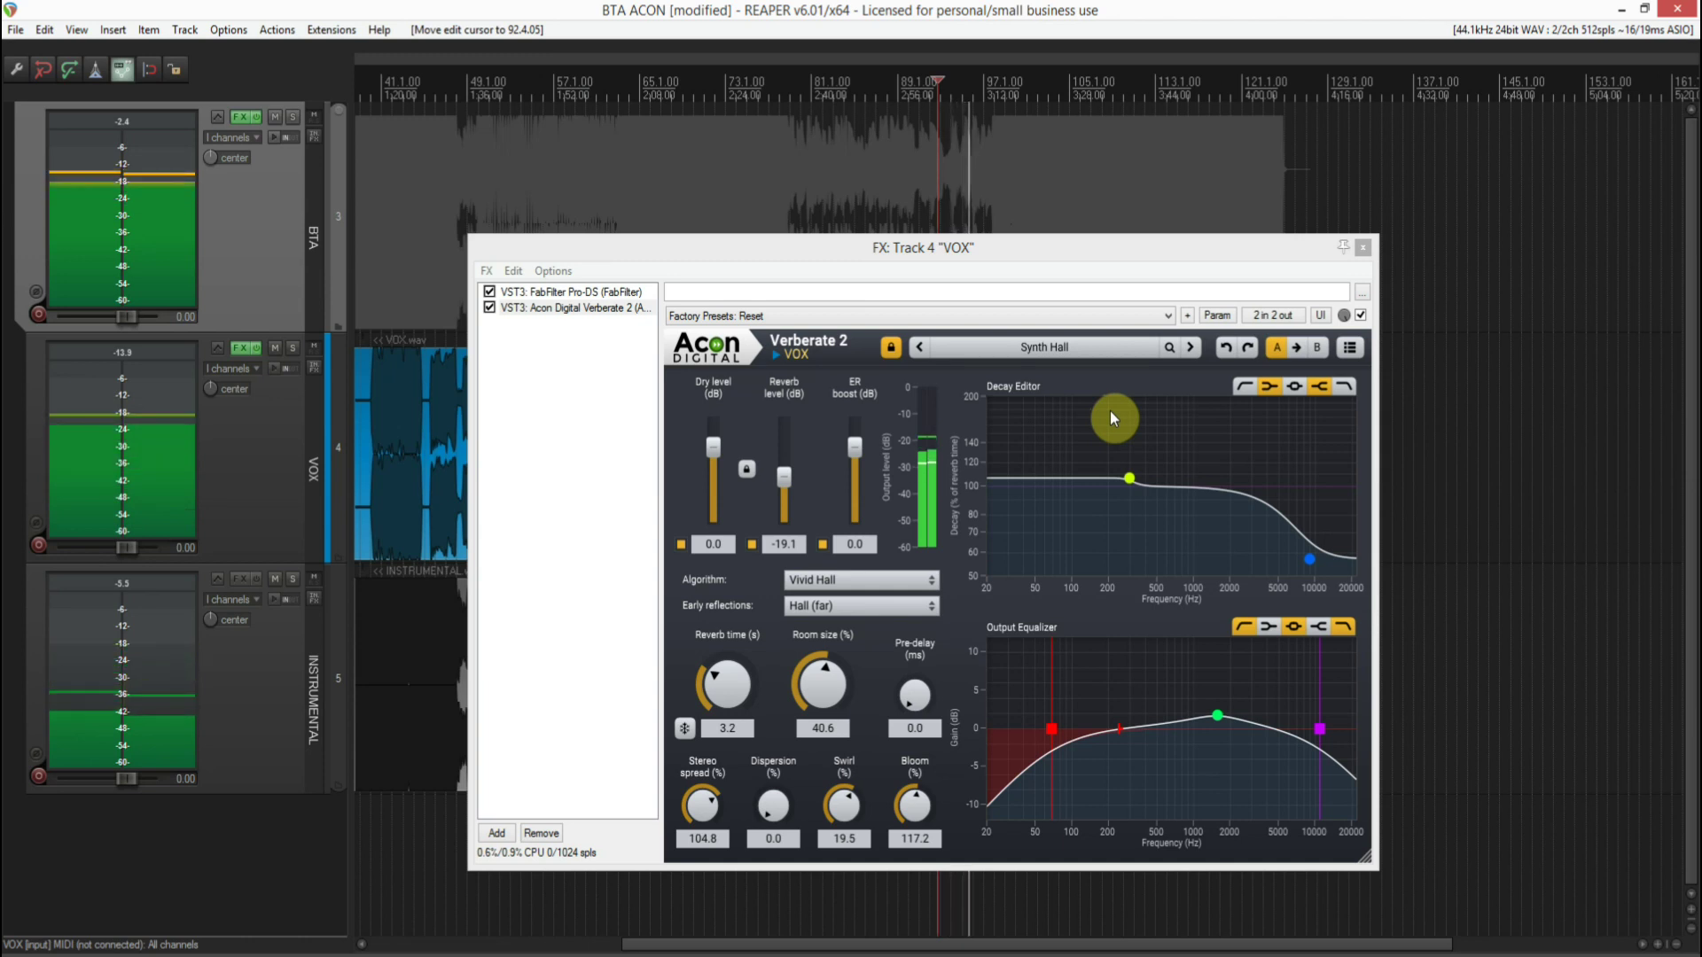
pyautogui.click(1190, 346)
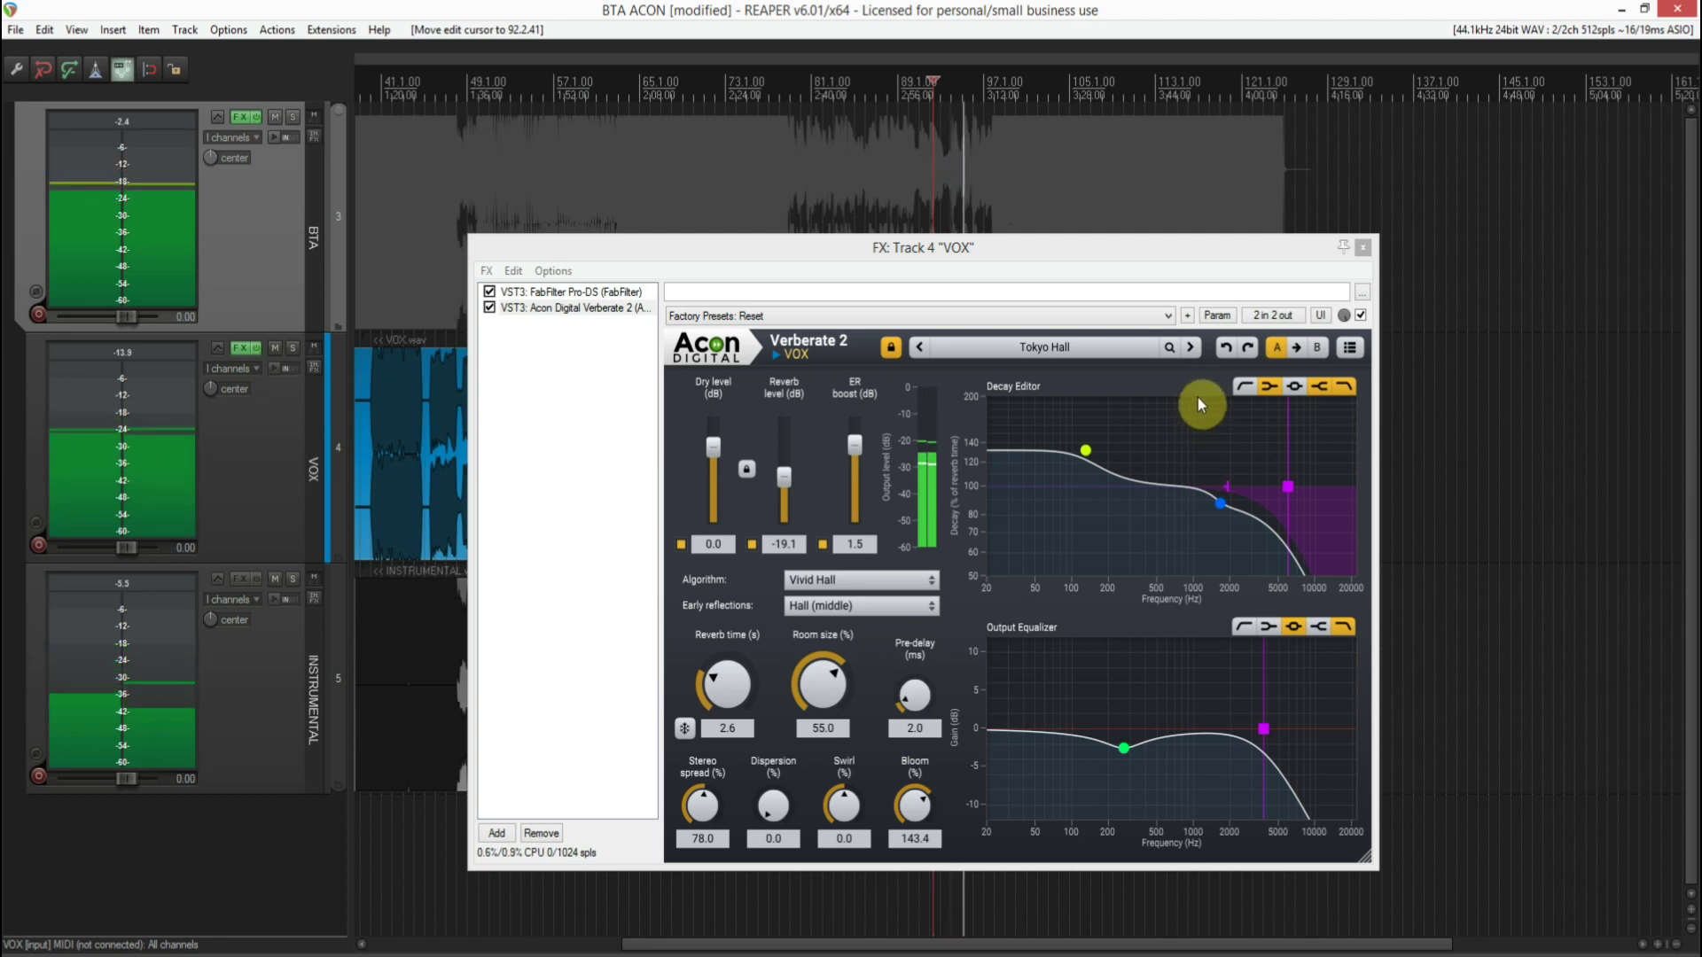
pyautogui.click(1192, 348)
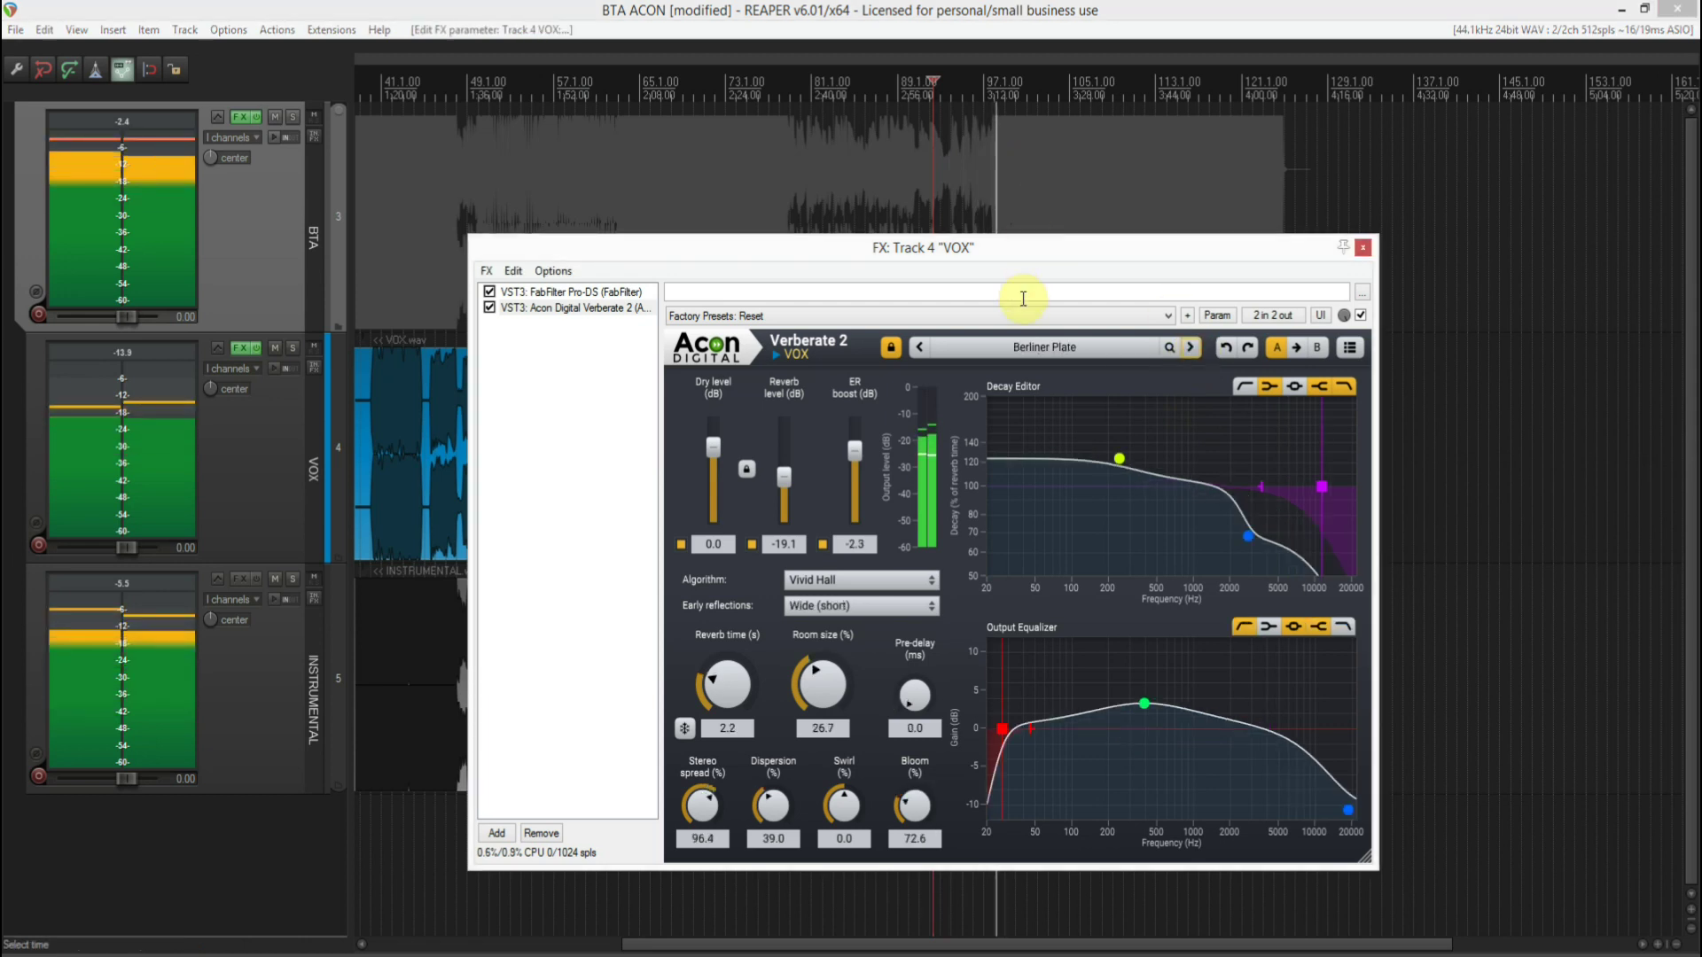
pyautogui.press('space')
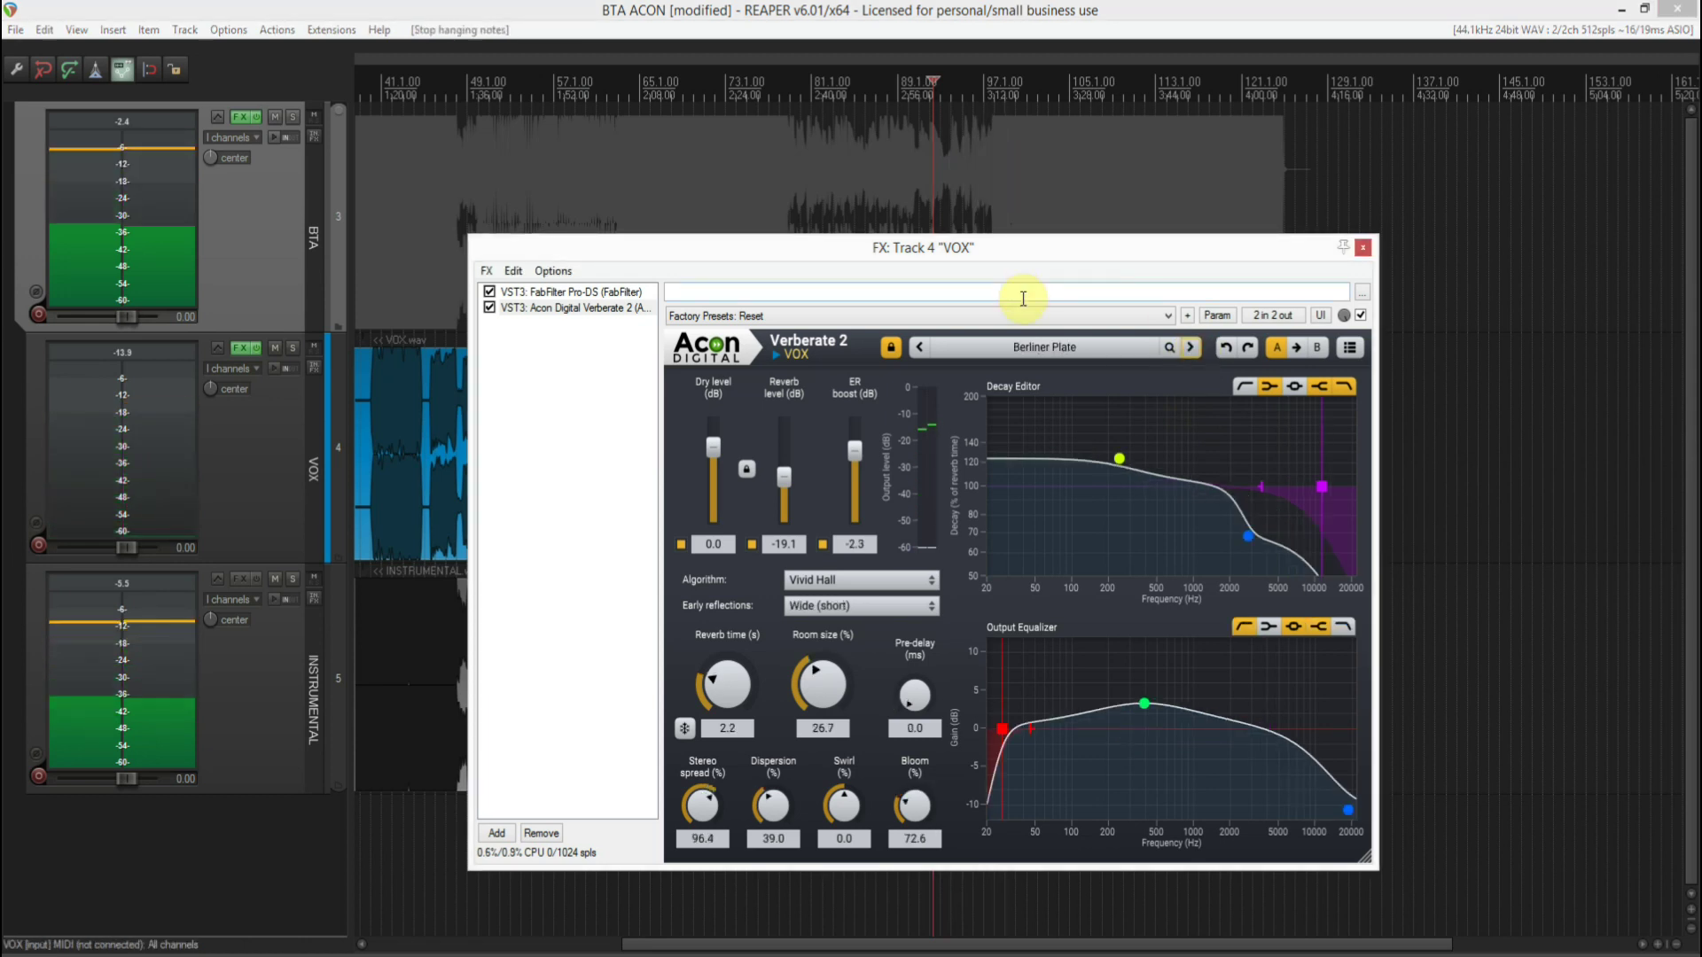
# - Load the Synth Hall - Dark preset from the factory Halls category
pyautogui.click(1115, 352)
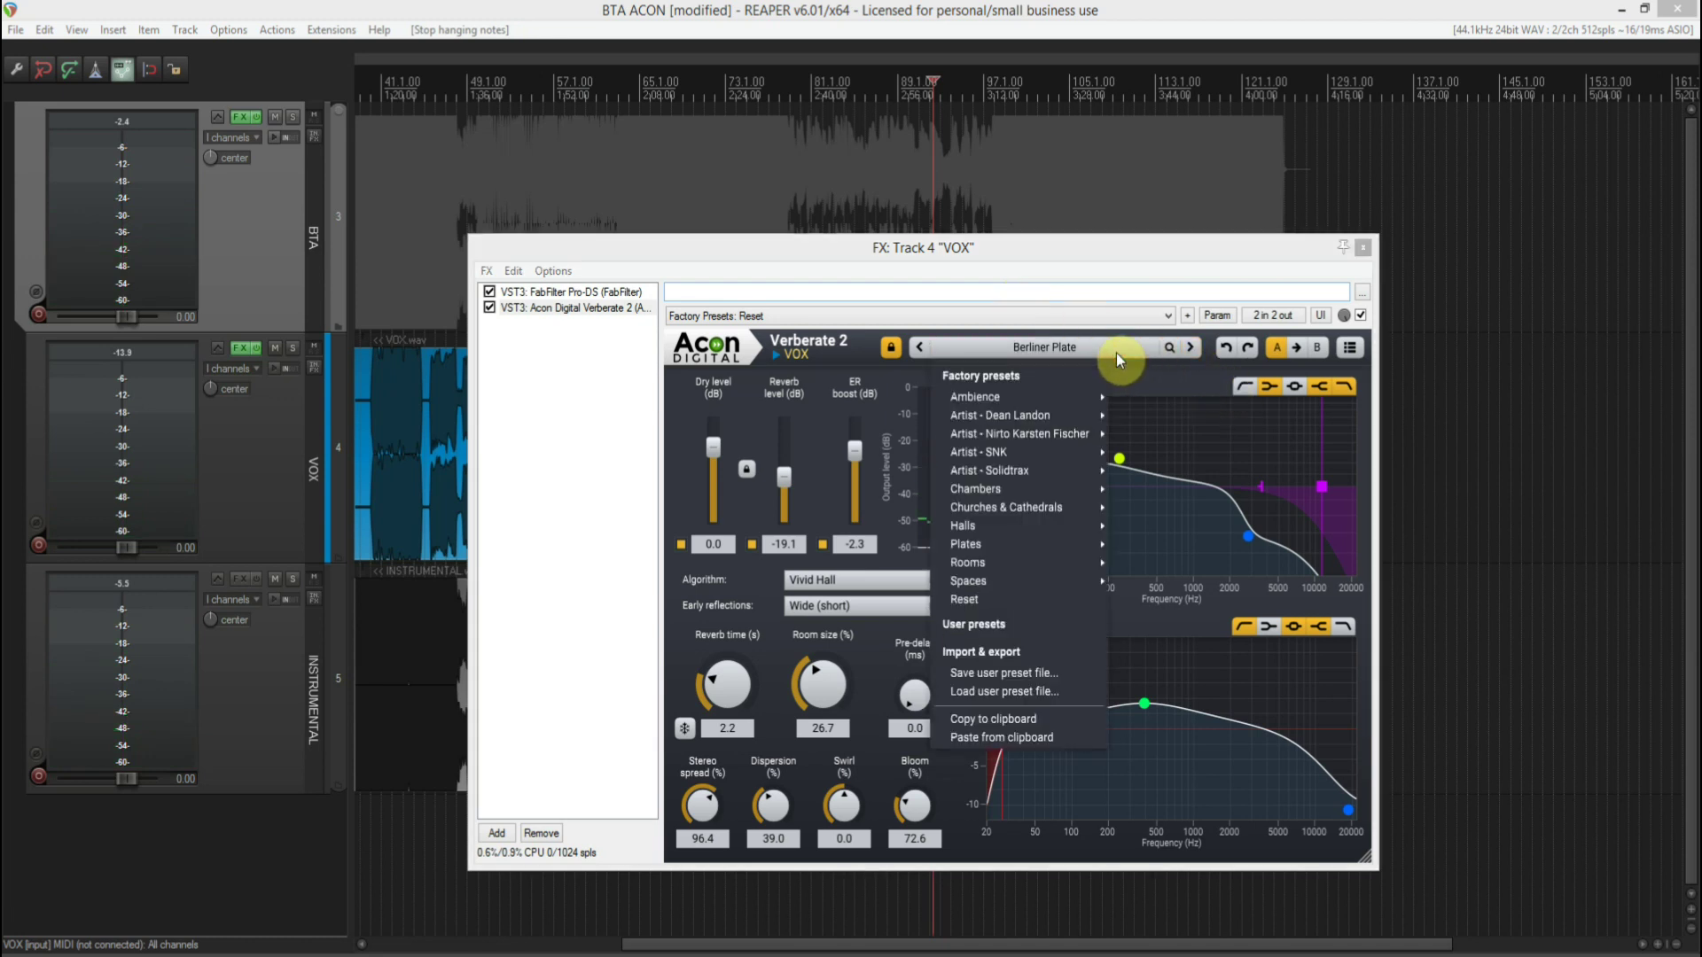
pyautogui.moveTo(1051, 530)
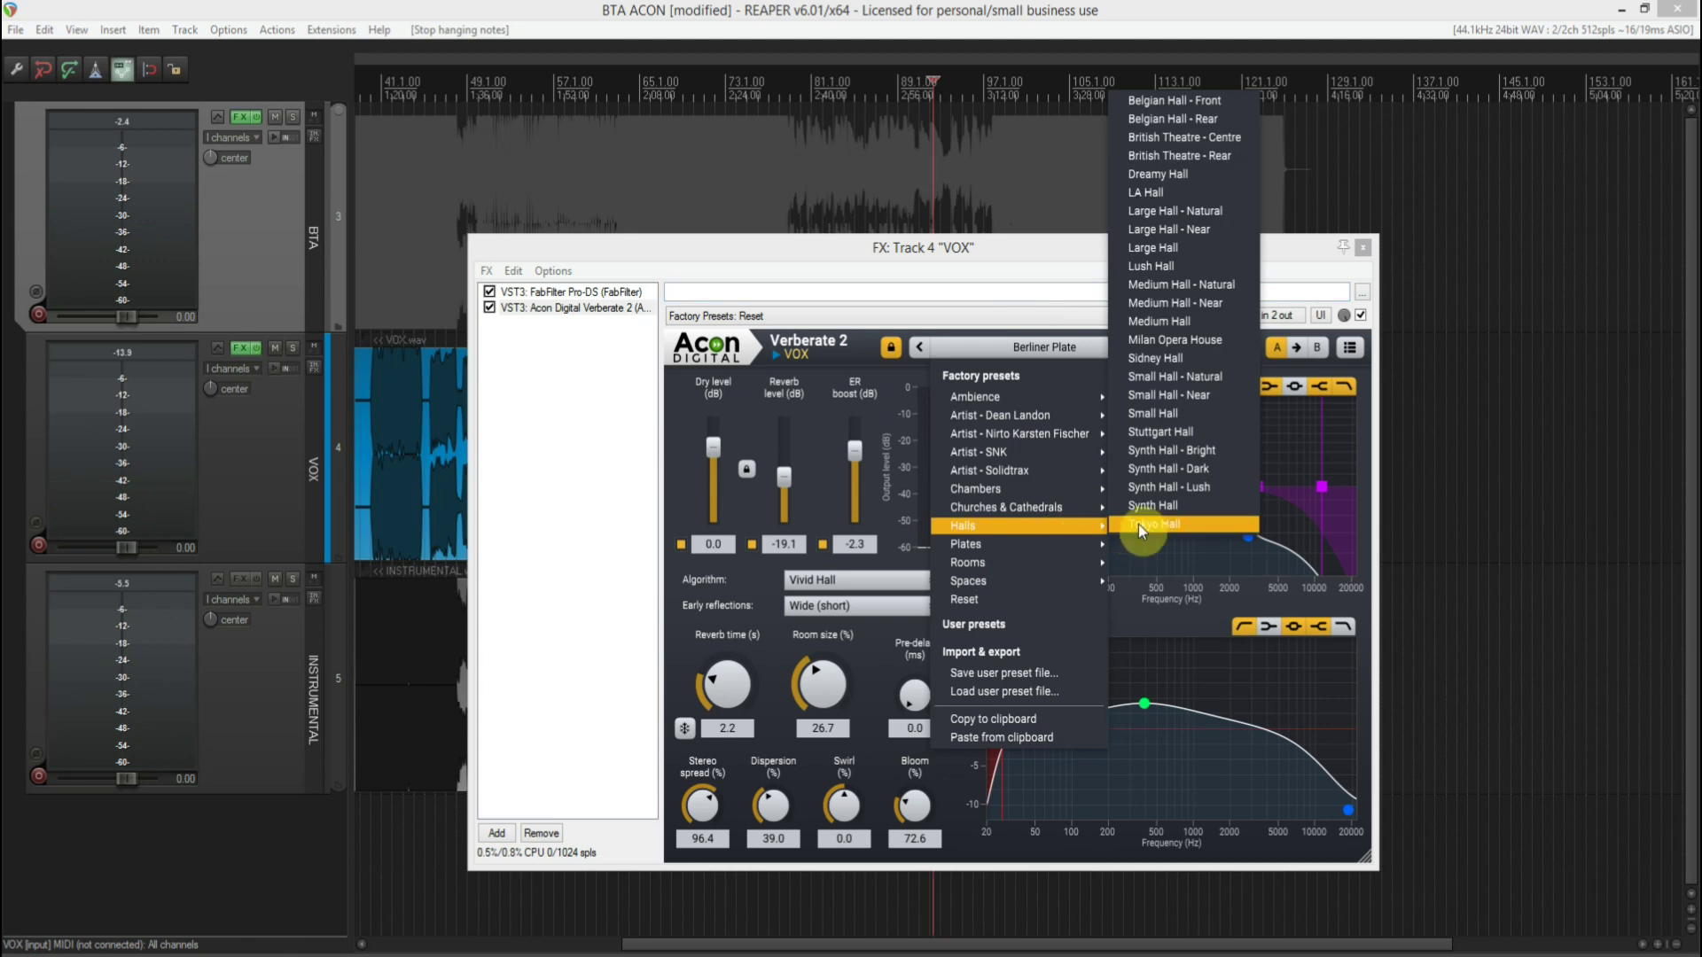
pyautogui.click(1234, 470)
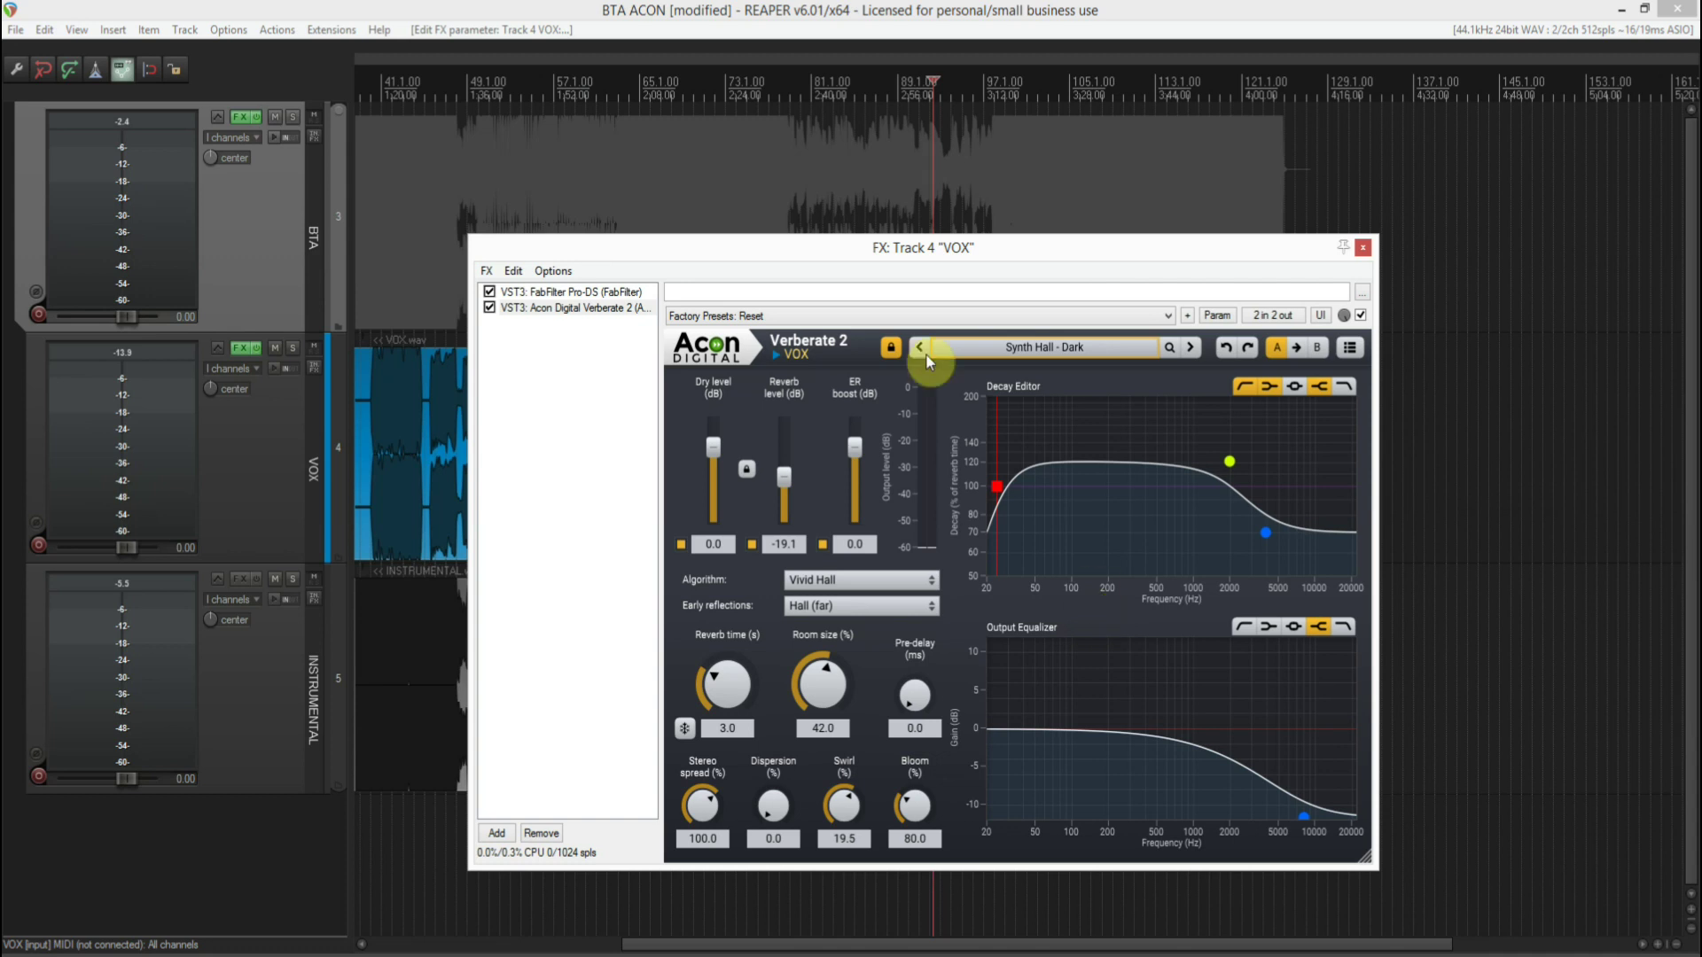
# - Reposition the VOX effects window higher on the screen and enlarge it to give Verberate 2 more room
pyautogui.moveTo(603, 239); pyautogui.dragTo(560, 88)
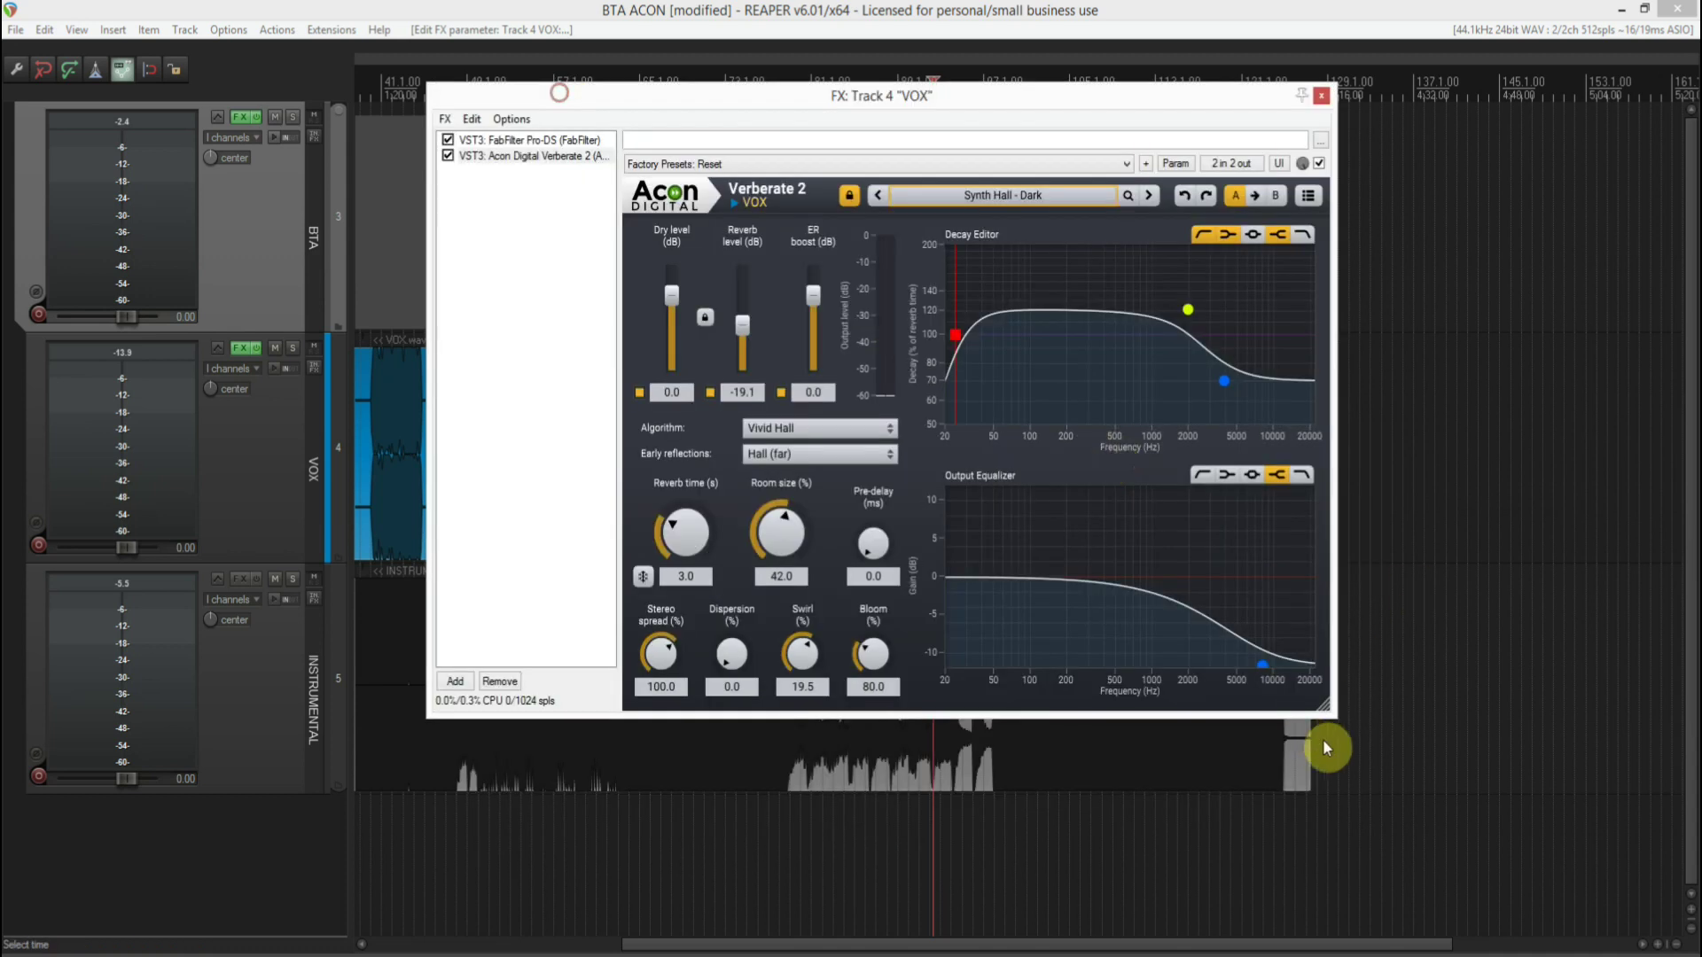
pyautogui.moveTo(1334, 718); pyautogui.dragTo(1477, 912)
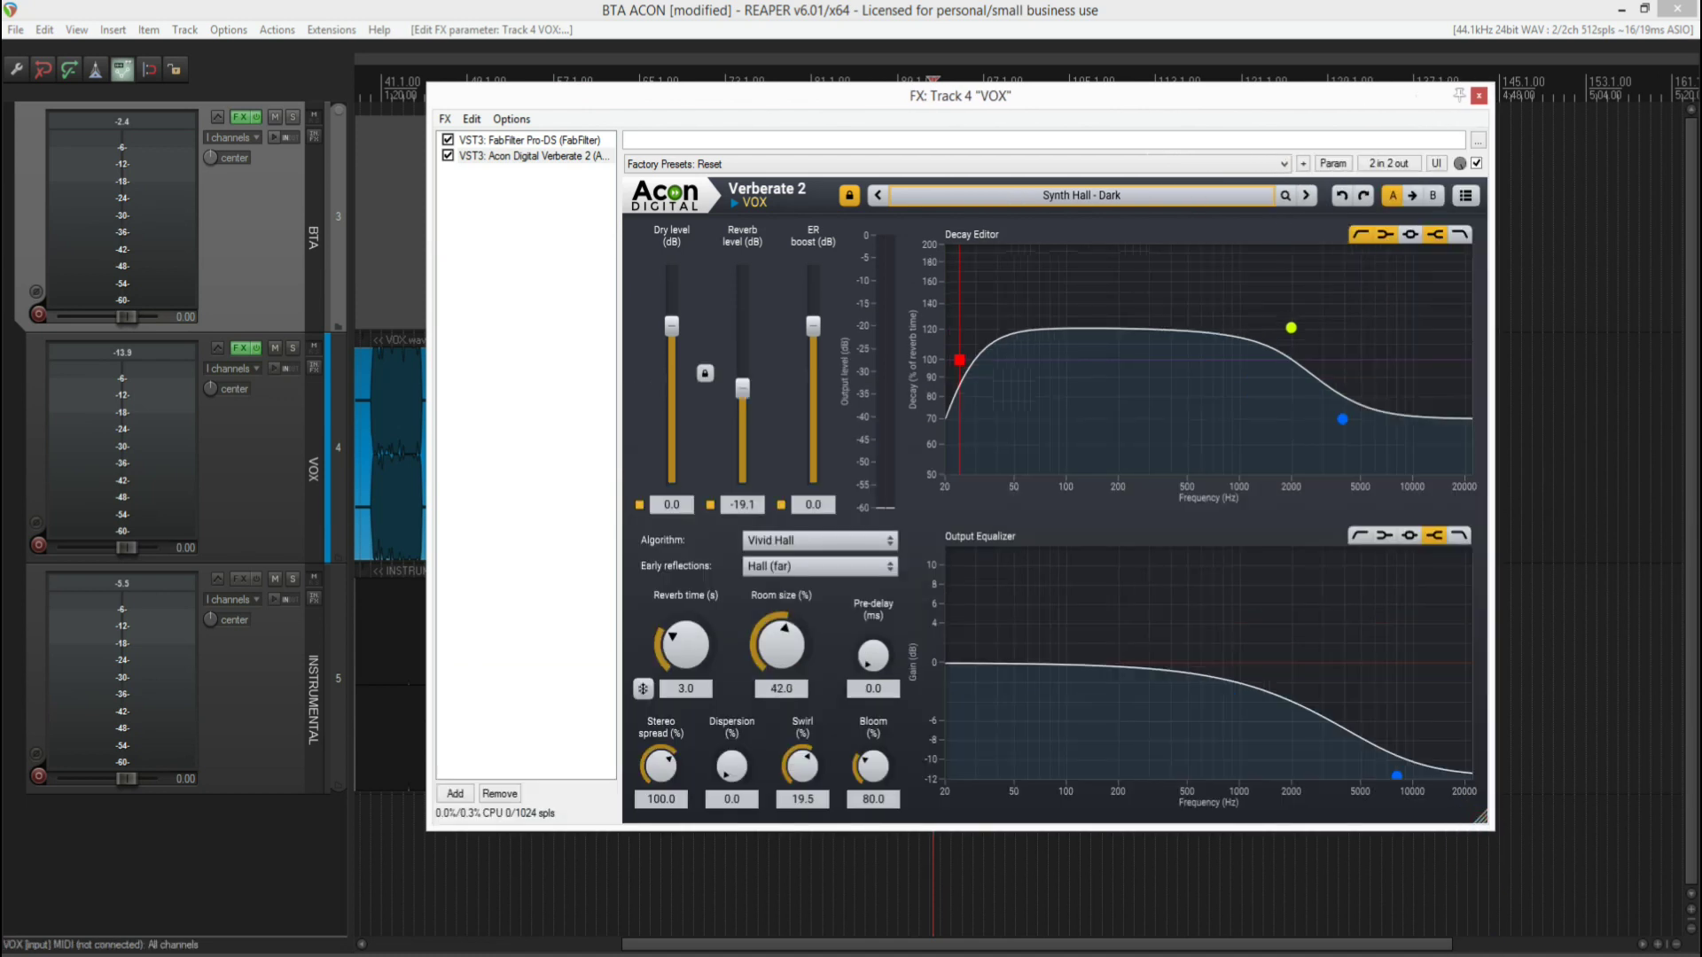
pyautogui.moveTo(639, 83); pyautogui.dragTo(595, 64)
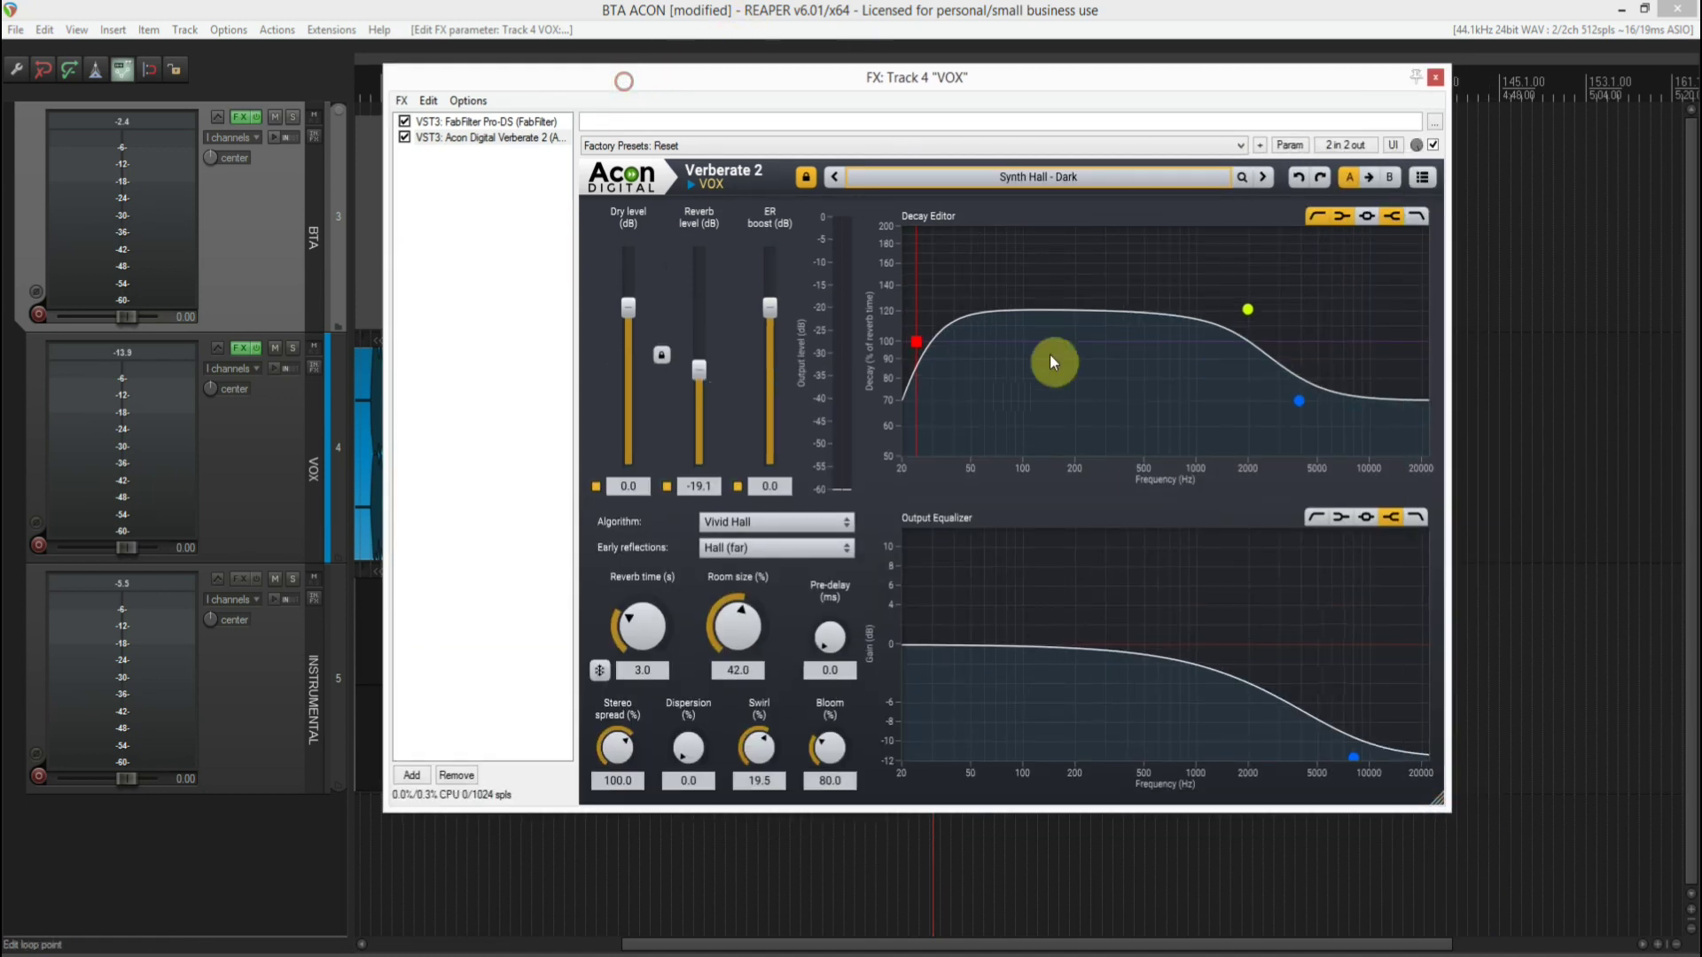